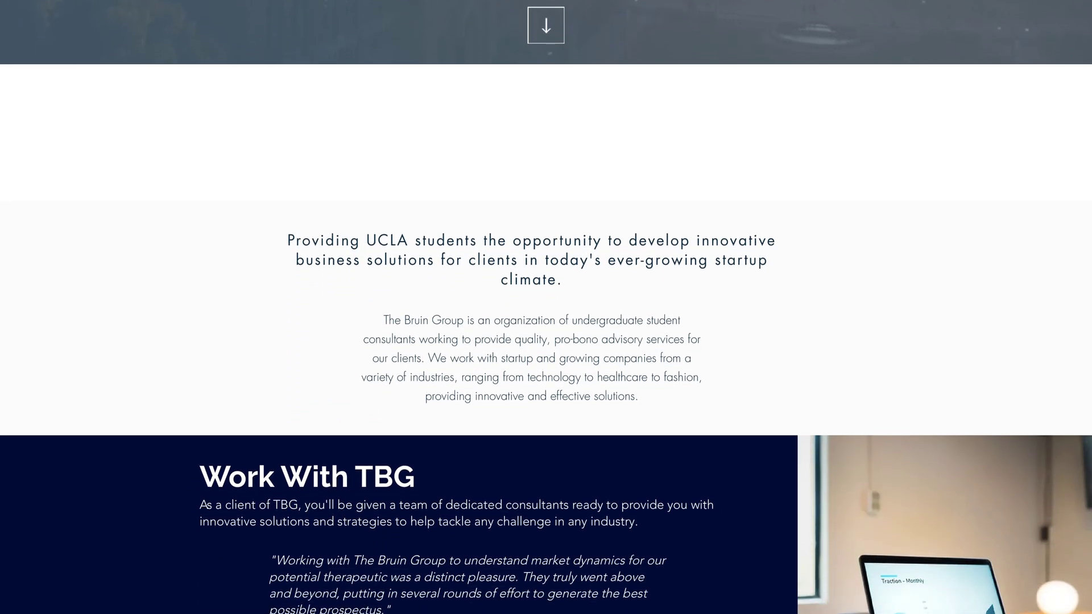
pyautogui.scroll(-8, 546, 307)
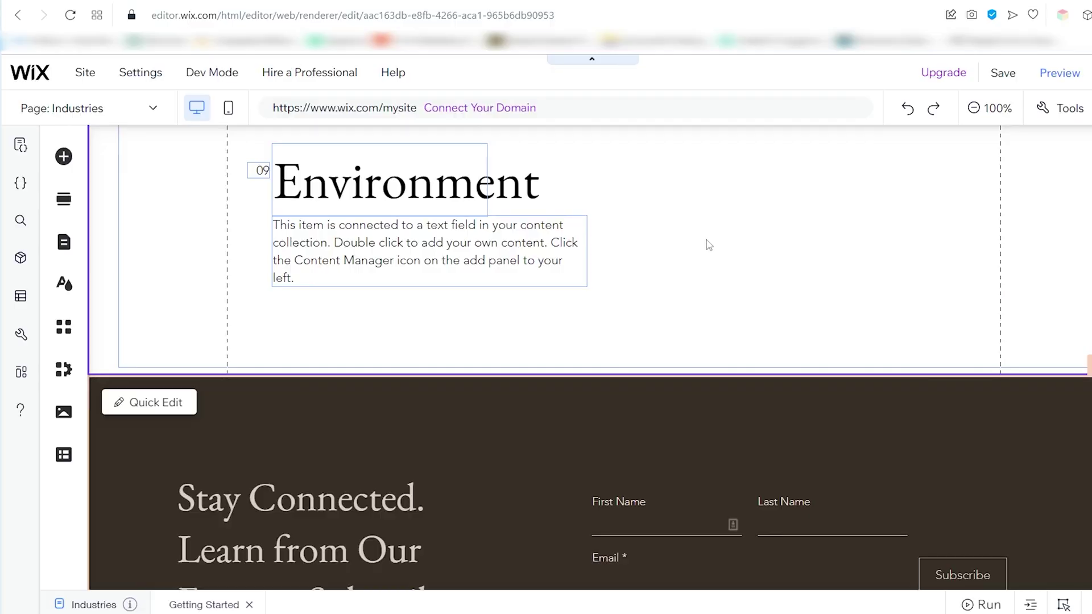
# Scroll through the page and pick the 06:15 meeting time slot
pyautogui.scroll(10, 708, 244)
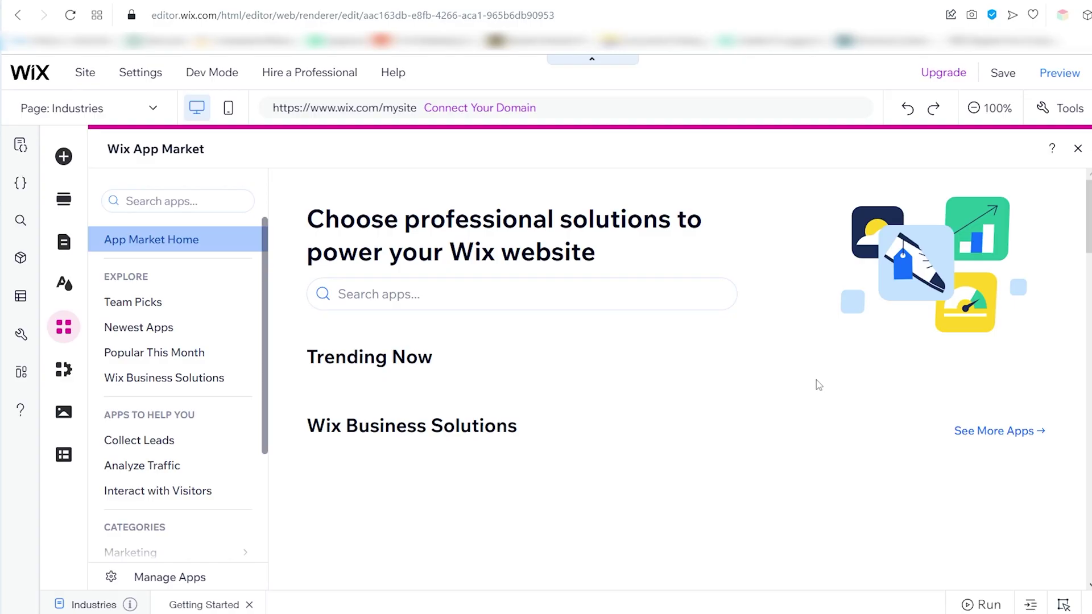
pyautogui.scroll(-4, 817, 381)
pyautogui.scroll(-8, 817, 373)
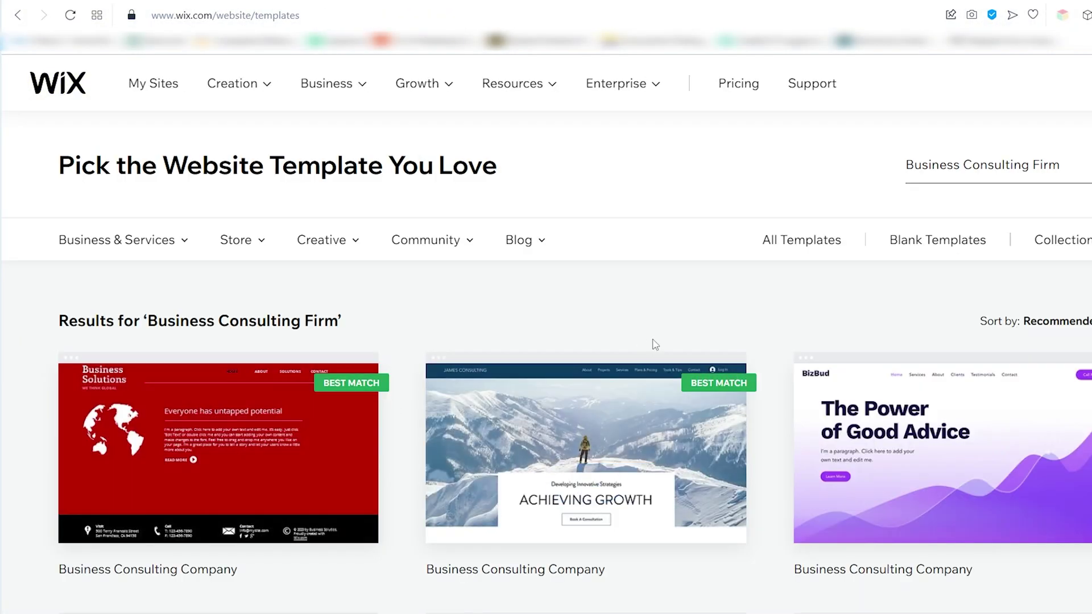
pyautogui.scroll(-3, 773, 326)
pyautogui.scroll(-3, 783, 373)
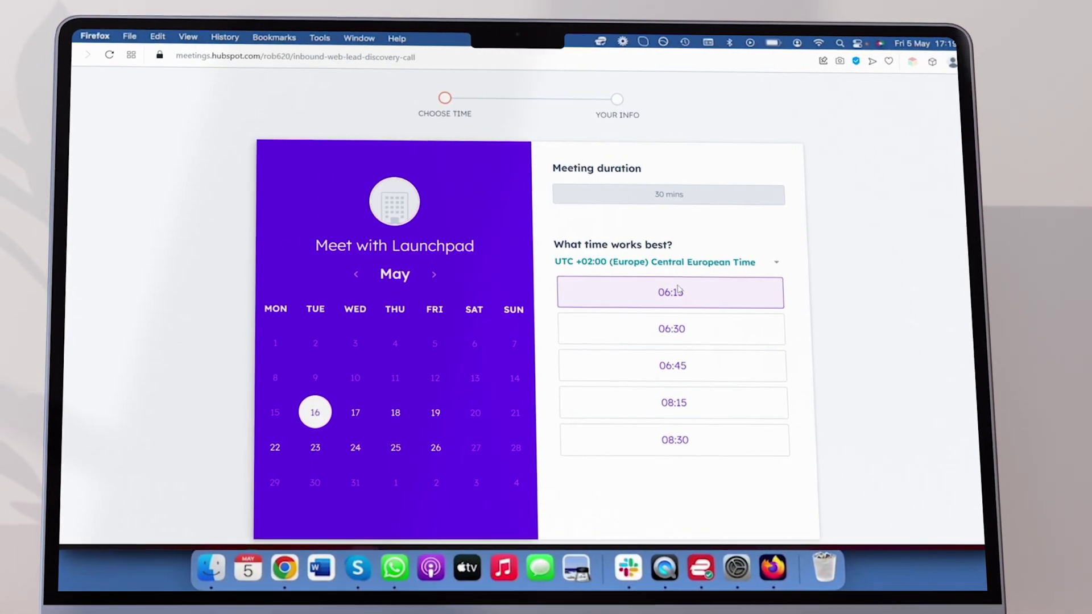
pyautogui.click(660, 291)
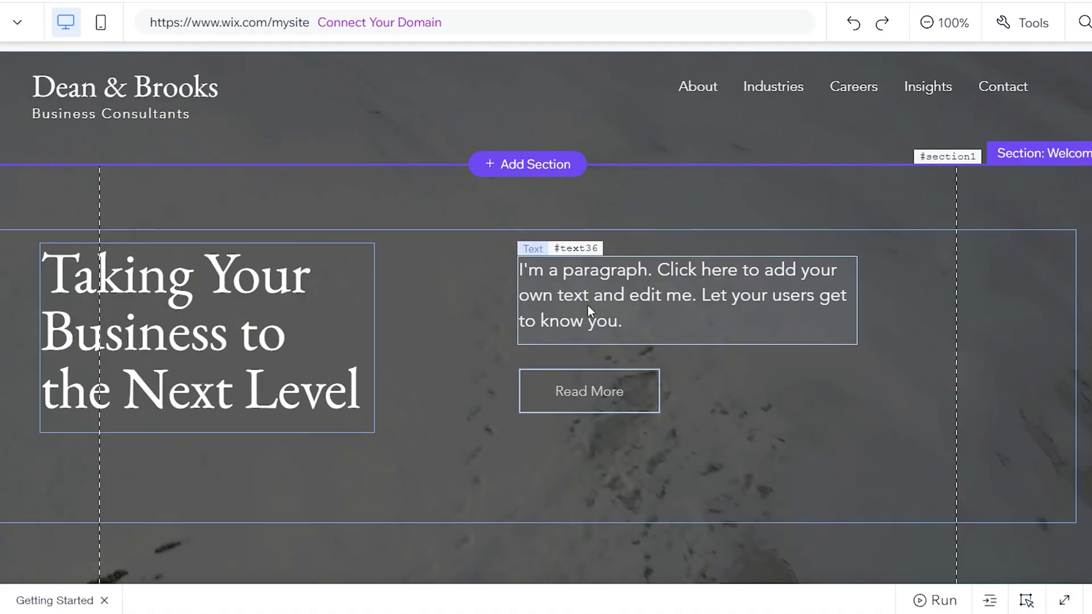
# Generate AI paragraph text for the hero paragraph using 'Consulting' as the answer
pyautogui.click(588, 306)
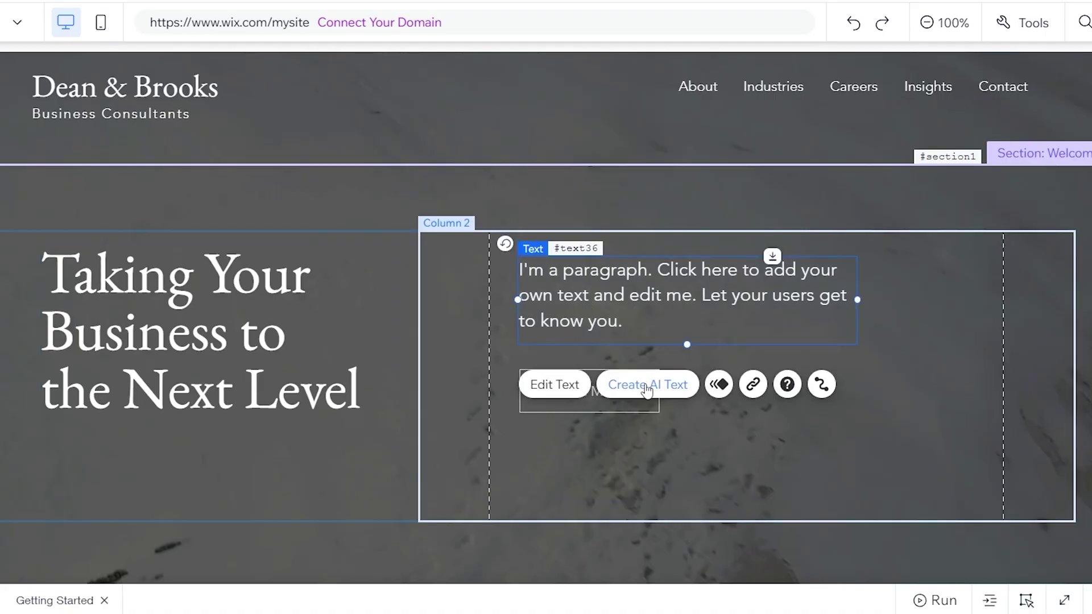
pyautogui.click(646, 381)
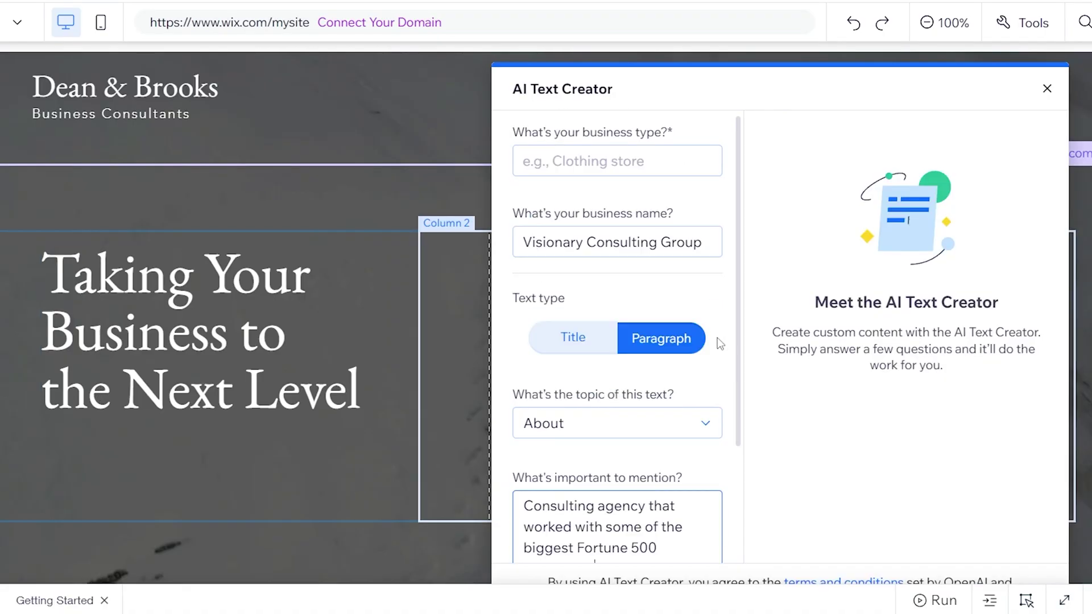
pyautogui.write('Consulting')
pyautogui.scroll(-2, 715, 302)
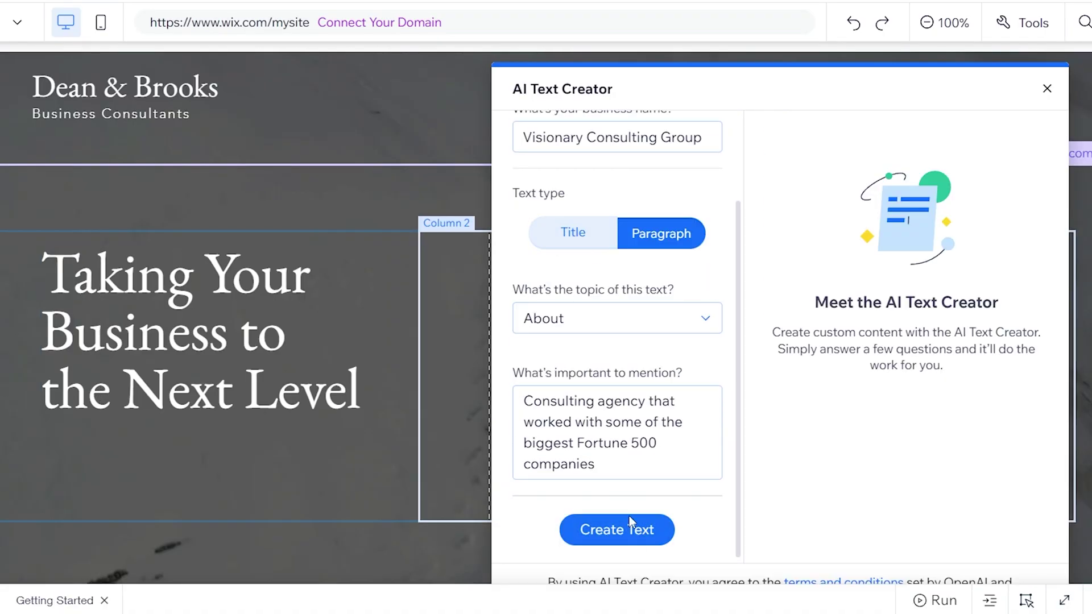
pyautogui.click(631, 528)
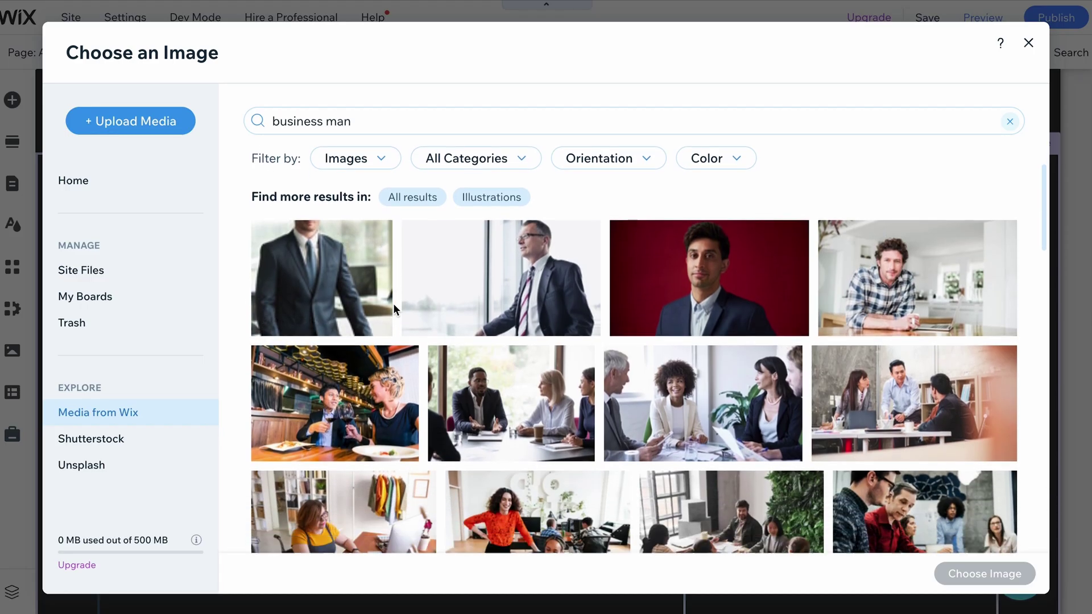
pyautogui.scroll(-5, 395, 307)
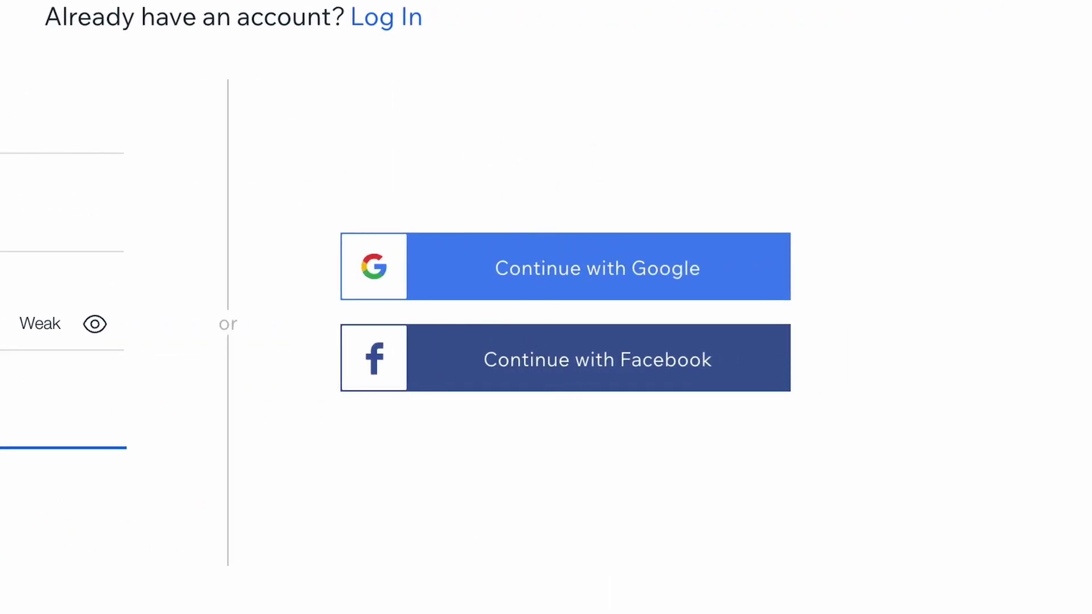
# Finish signing up and state the site is for your own business
pyautogui.click(315, 412)
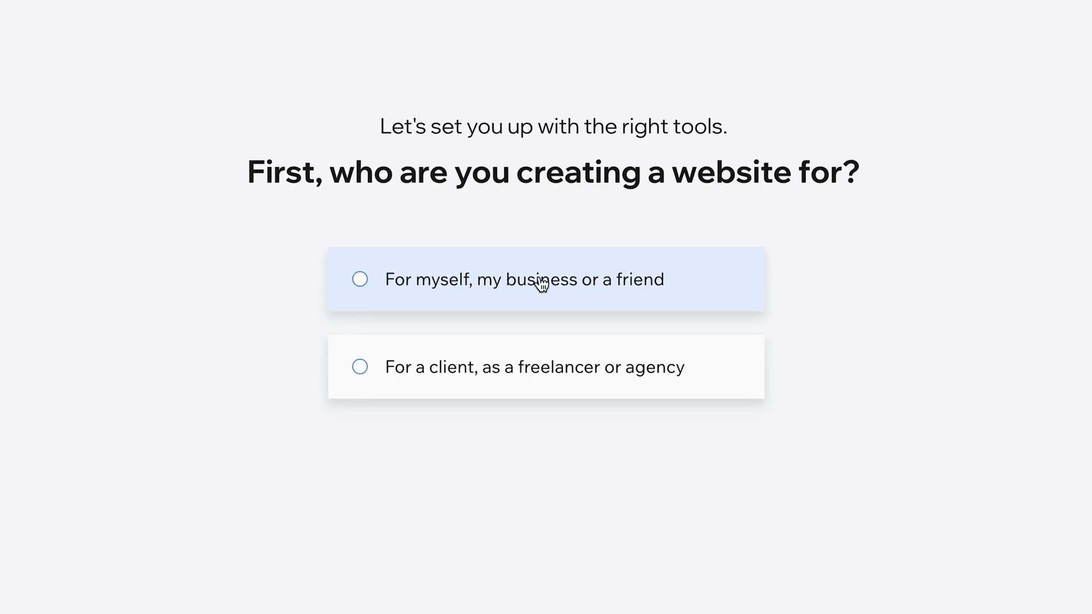
pyautogui.click(541, 282)
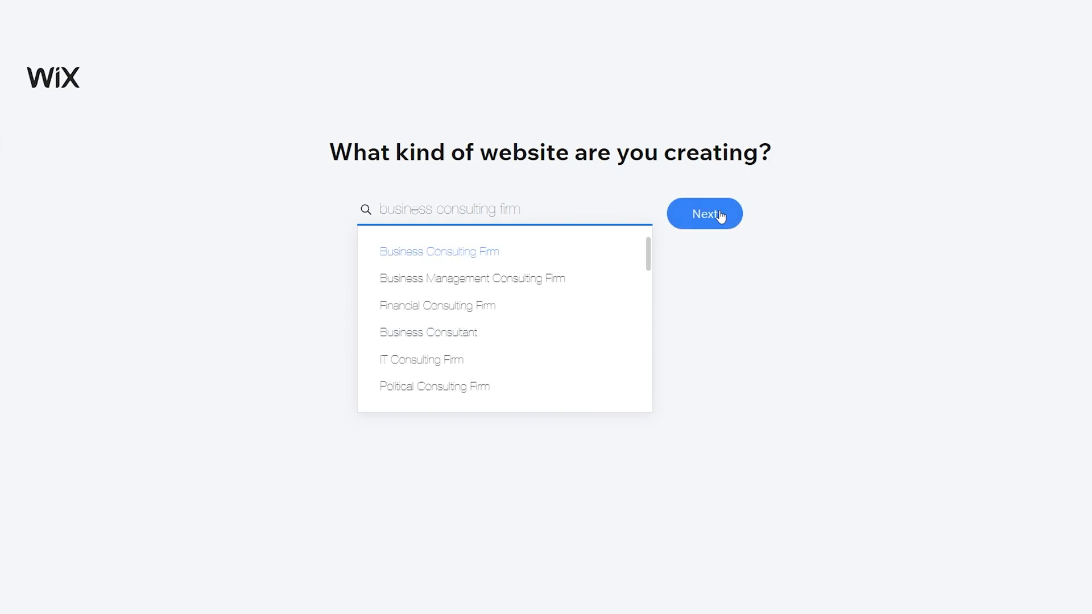
# Confirm business consulting firm as the site type and submit 'Visionary Consulting Grou' as the business name
pyautogui.click(719, 215)
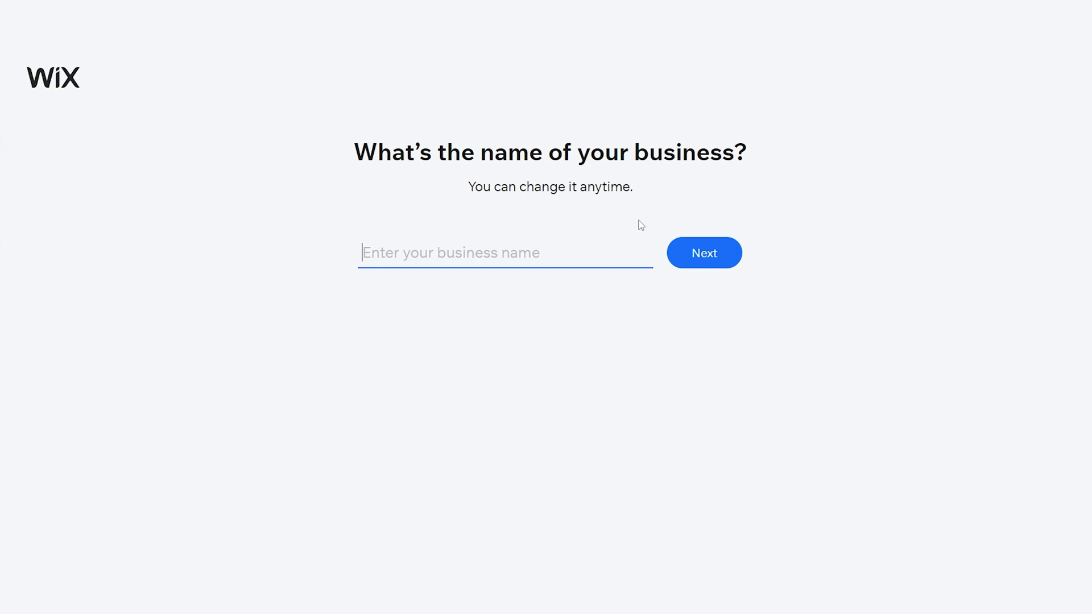
pyautogui.write('Visionary')
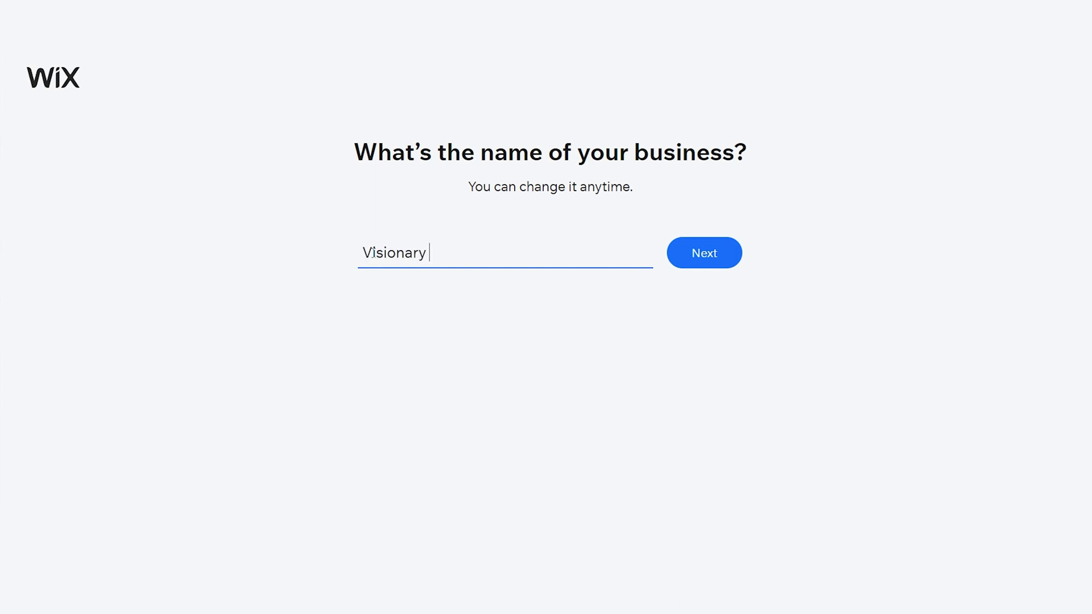
pyautogui.write(' Consulting Grou')
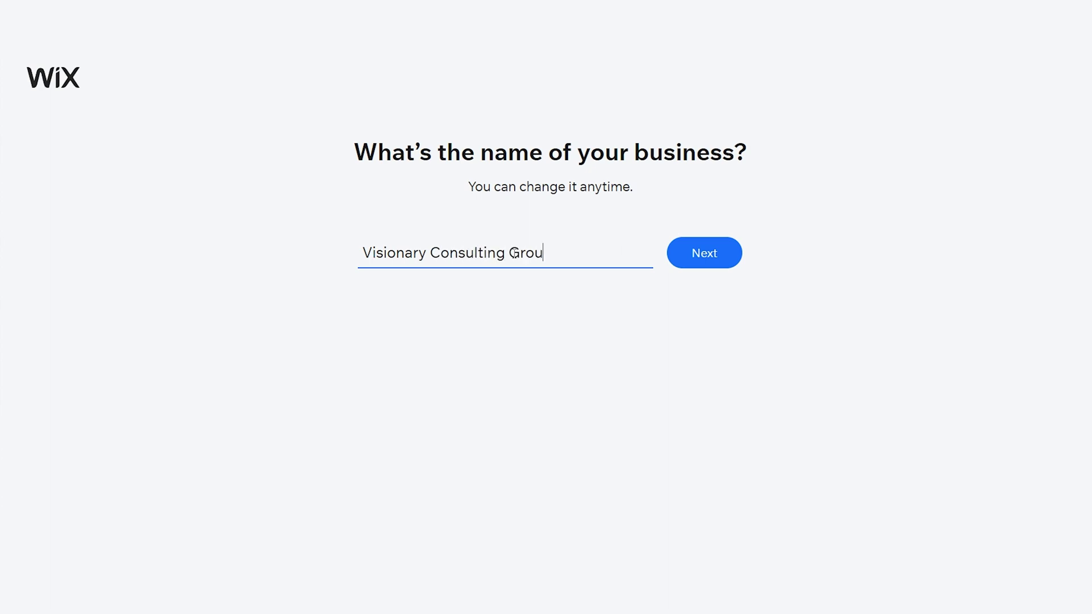
pyautogui.click(689, 258)
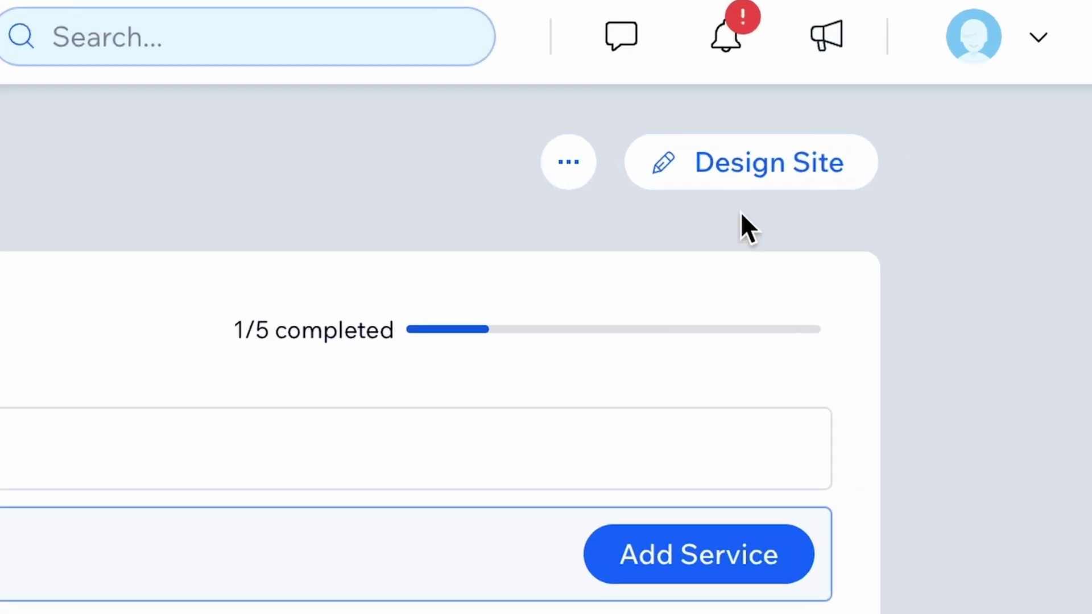
# Start designing the website from the dashboard
pyautogui.click(729, 194)
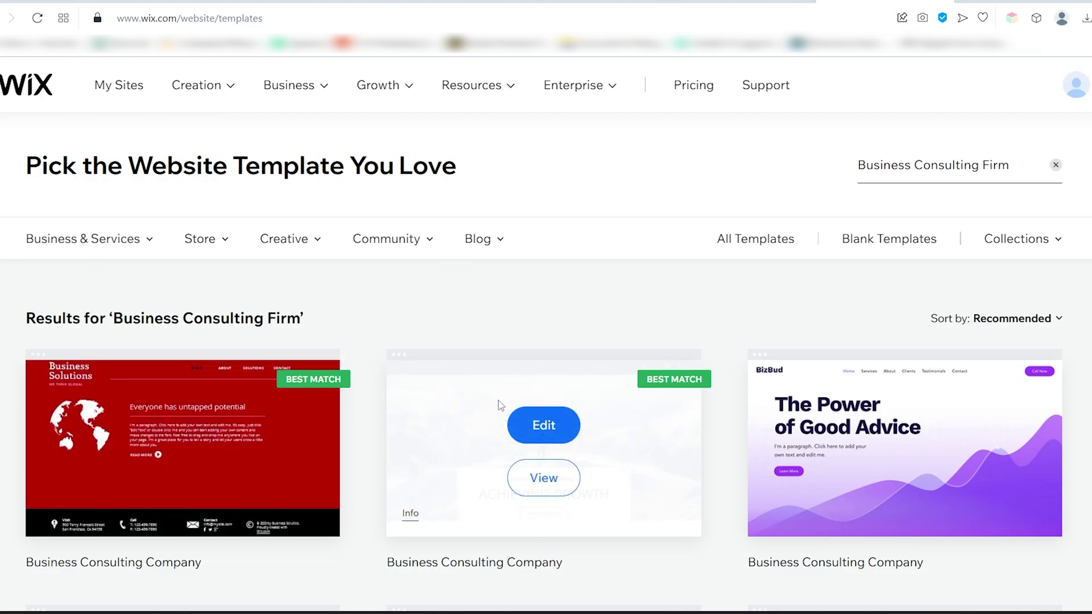
# Scroll through the 'Business consulting firm' template results
pyautogui.scroll(-5, 722, 358)
pyautogui.scroll(-3, 734, 364)
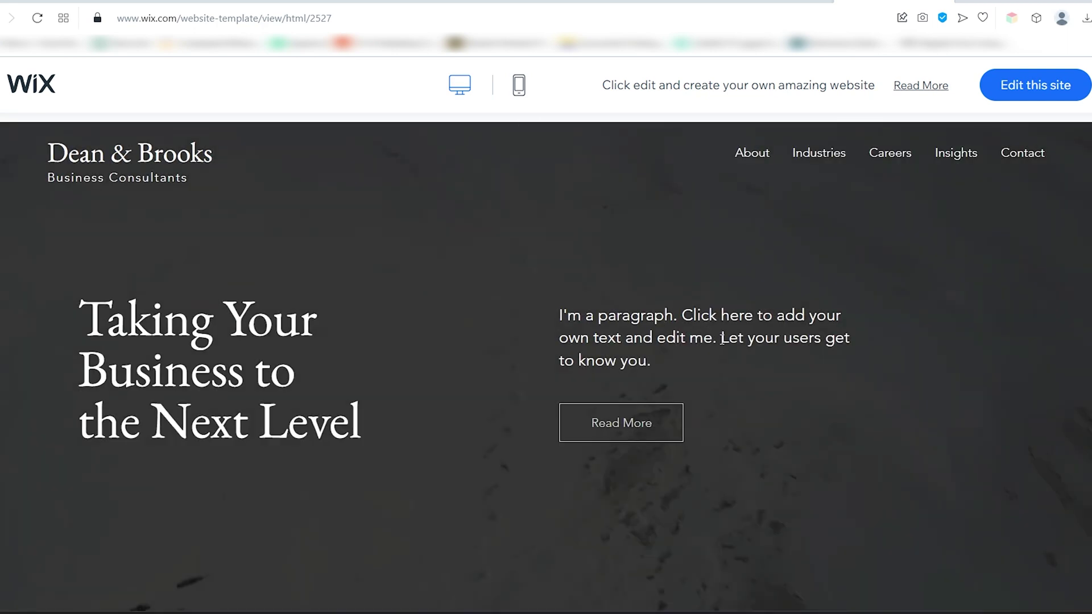
pyautogui.scroll(-3, 745, 353)
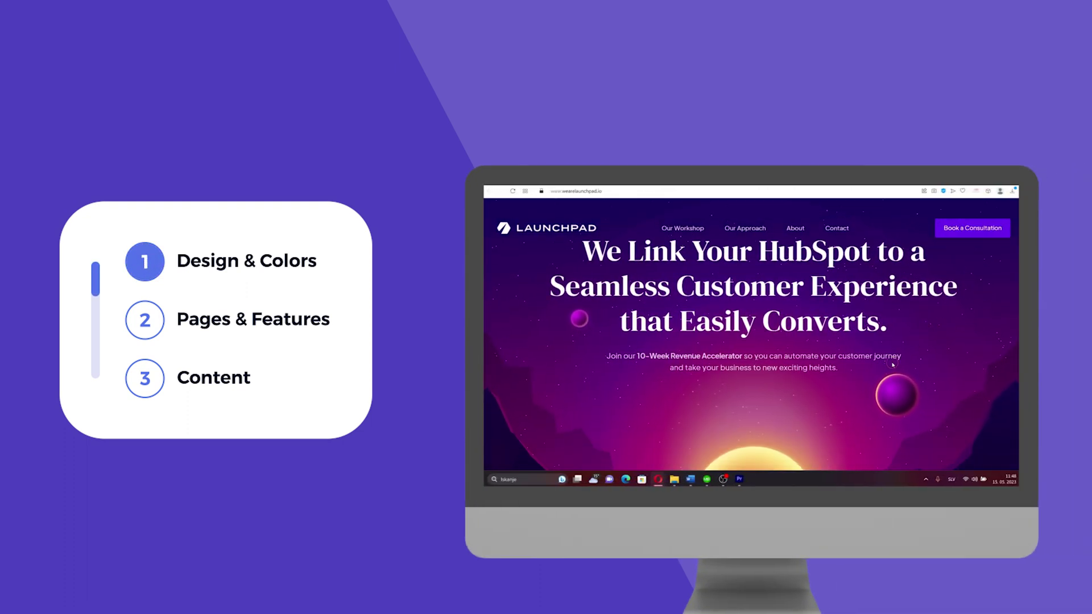
pyautogui.scroll(-5, 893, 365)
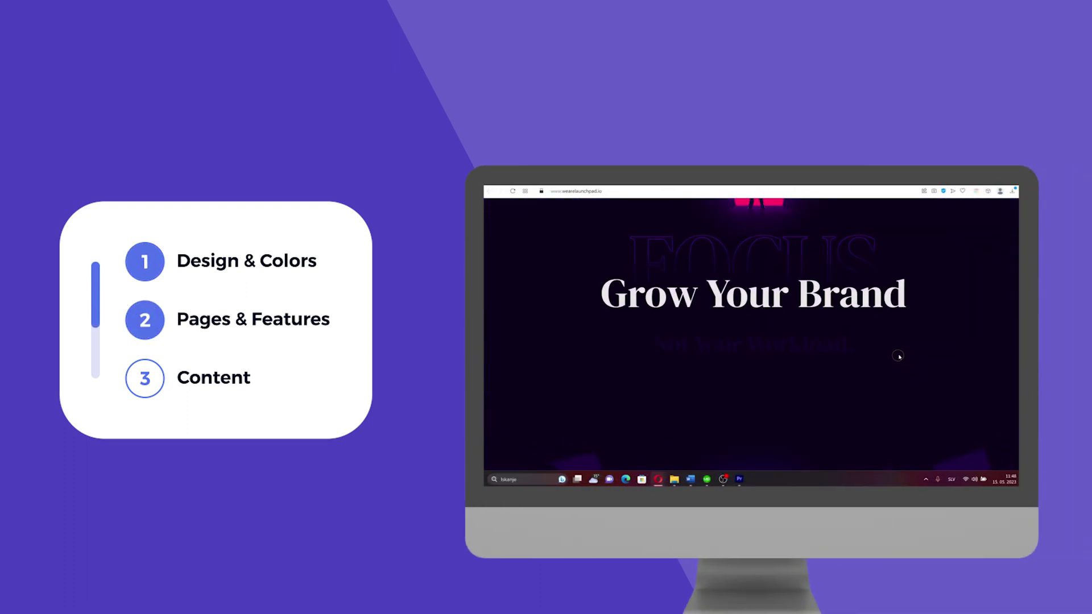
pyautogui.scroll(-10, 901, 353)
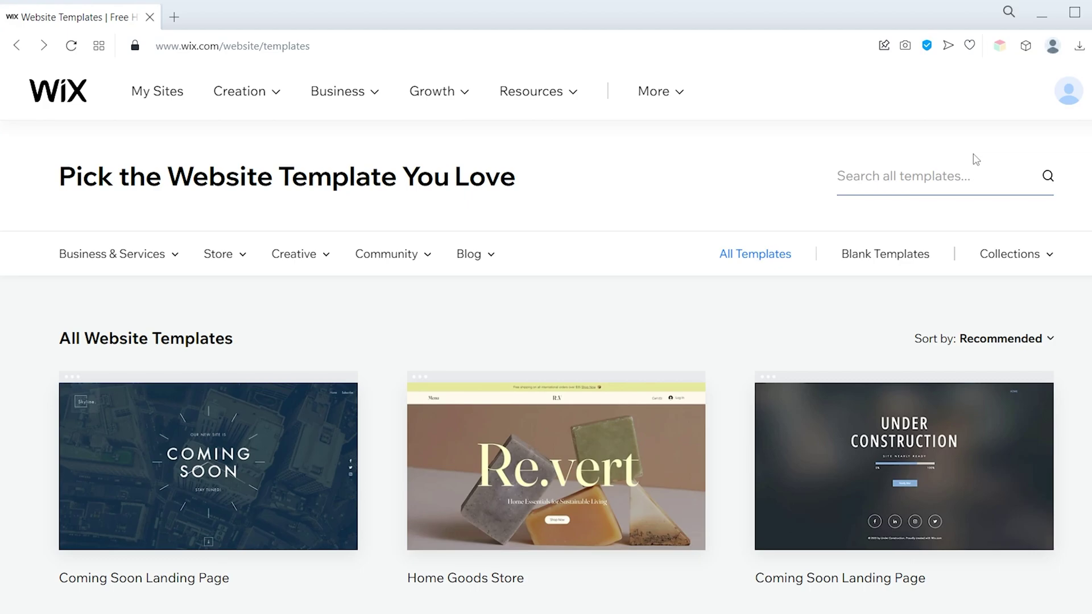
pyautogui.scroll(-7, 743, 287)
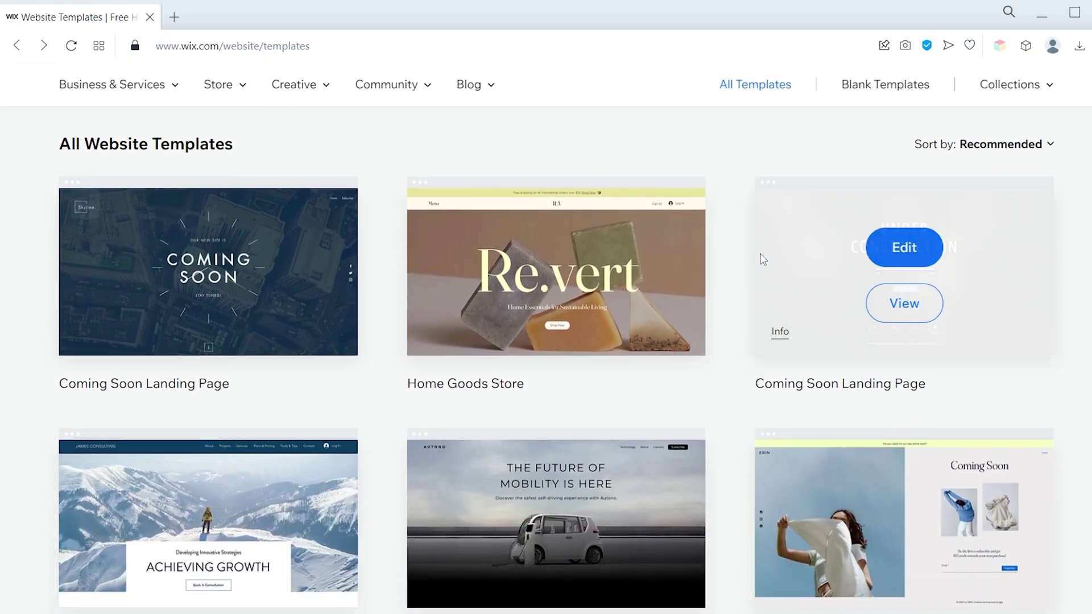
pyautogui.scroll(-13, 985, 255)
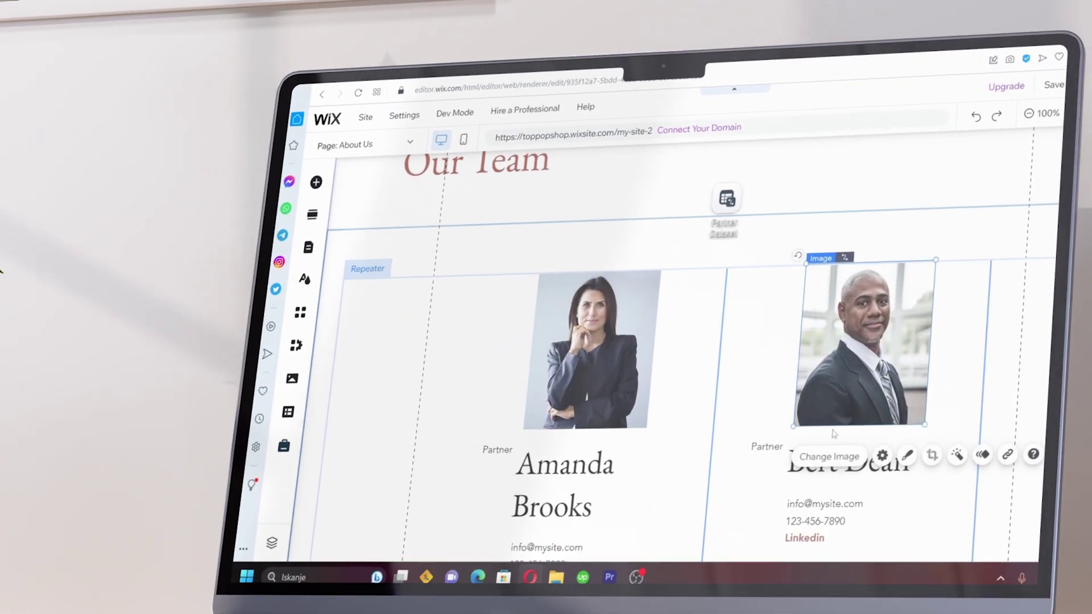
# Filter to Consulting & Coaching templates, then show all templates and go to page 2
pyautogui.moveTo(158, 260)
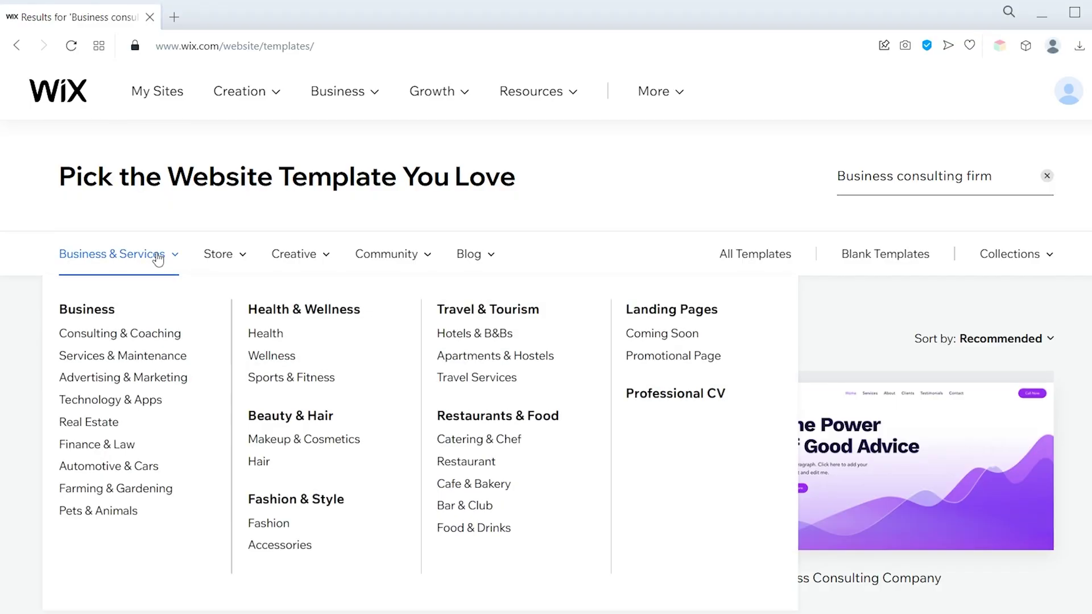
pyautogui.click(145, 340)
pyautogui.moveTo(243, 196)
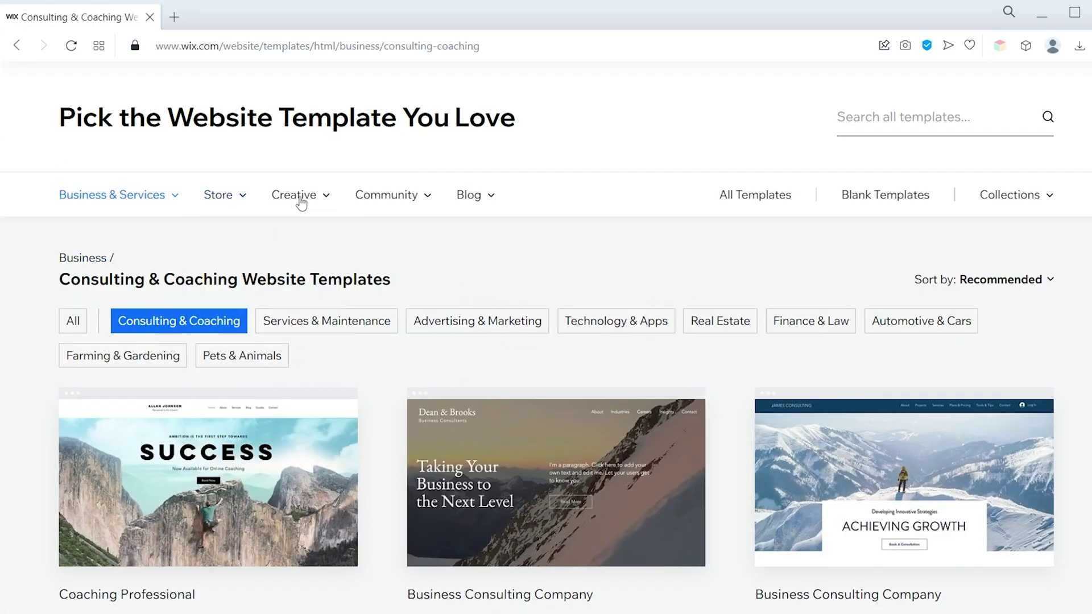
pyautogui.moveTo(298, 196)
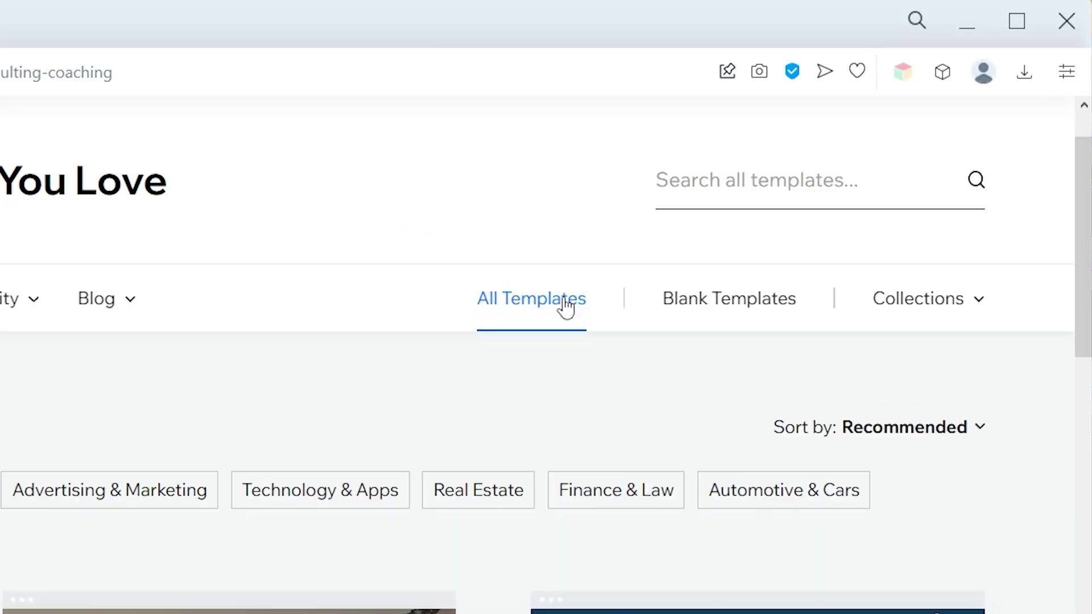
pyautogui.click(561, 307)
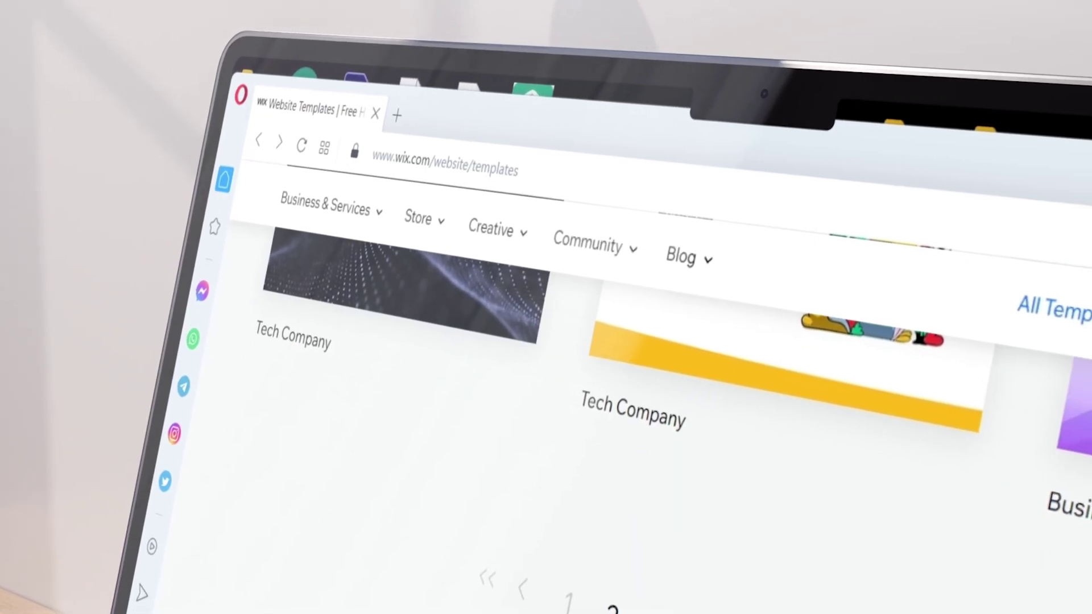
pyautogui.click(592, 597)
# Scroll the second page and open one of the example consulting websites
pyautogui.scroll(-3, 1053, 437)
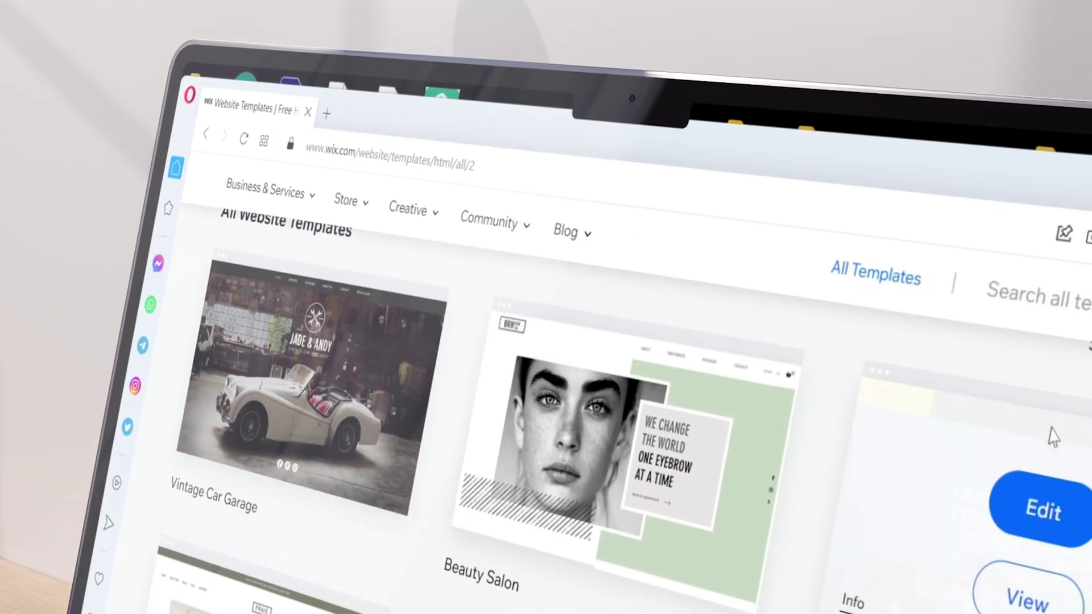
pyautogui.scroll(-10, 1054, 437)
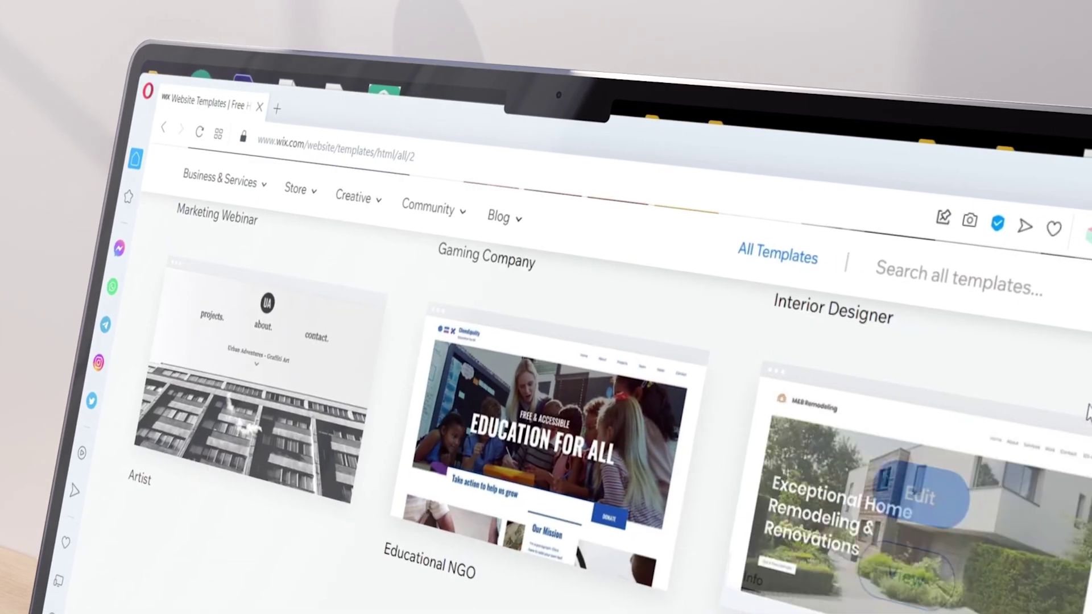
pyautogui.moveTo(589, 472)
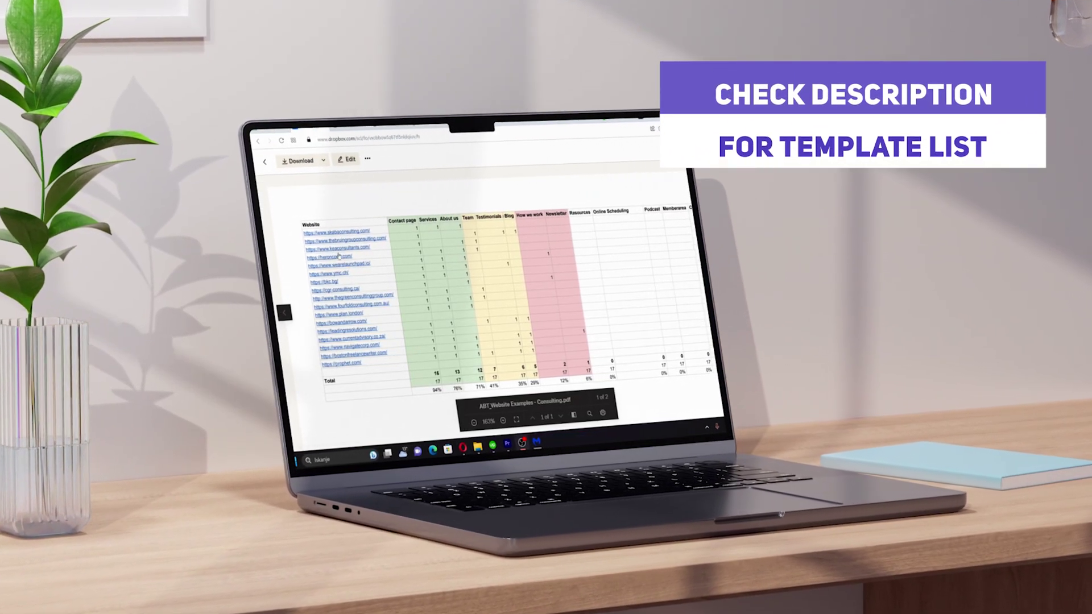
pyautogui.click(343, 234)
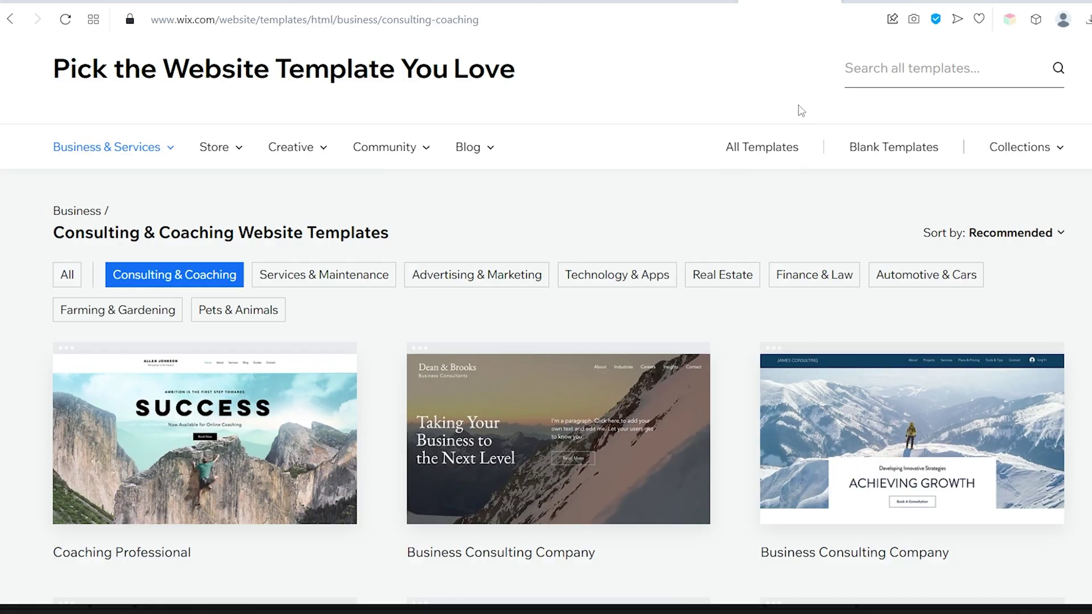
# Preview the Dean & Brooks template on desktop, then switch the preview to mobile view
pyautogui.moveTo(577, 446)
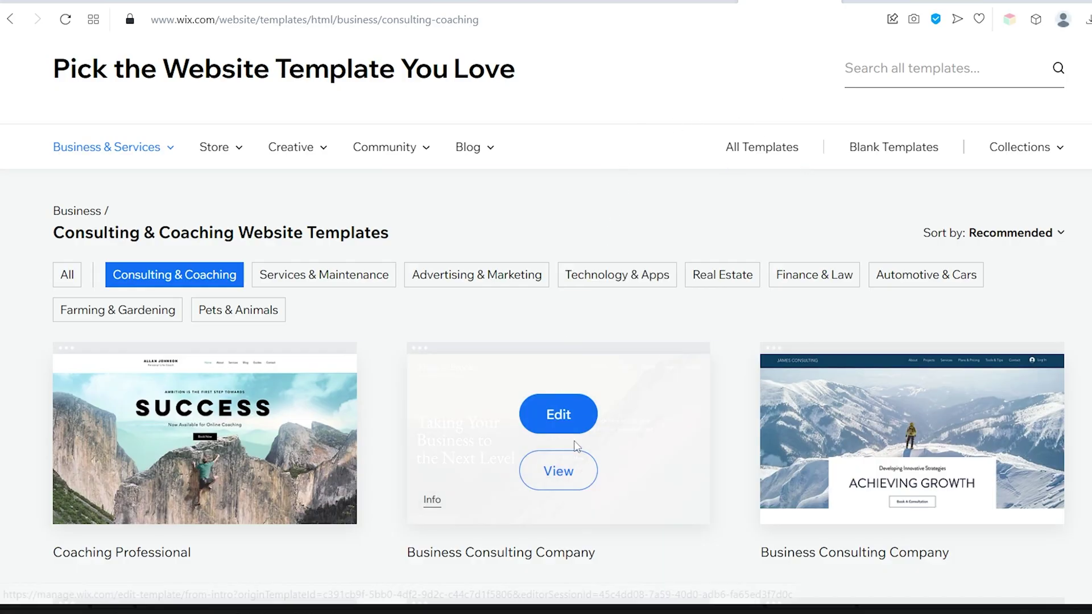
pyautogui.click(551, 472)
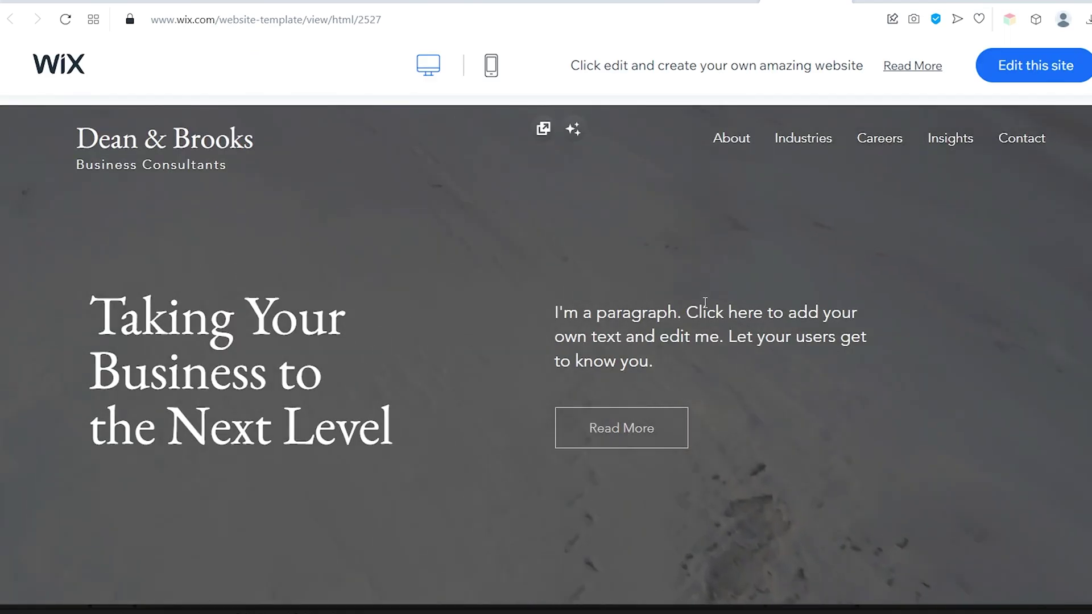
pyautogui.scroll(-2, 793, 260)
pyautogui.scroll(-10, 794, 262)
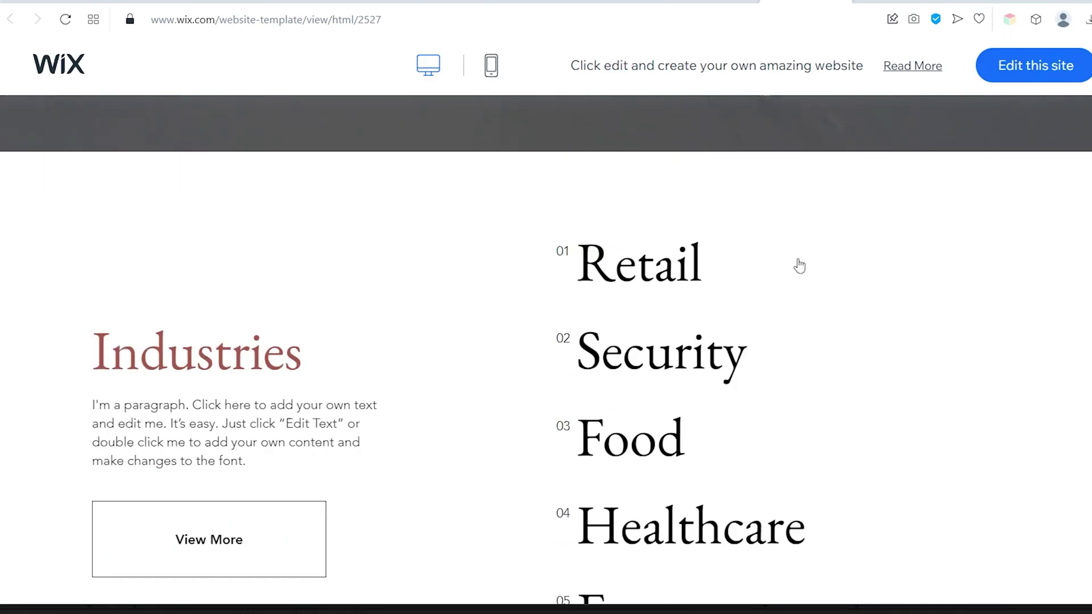
pyautogui.scroll(6, 800, 262)
pyautogui.scroll(8, 802, 255)
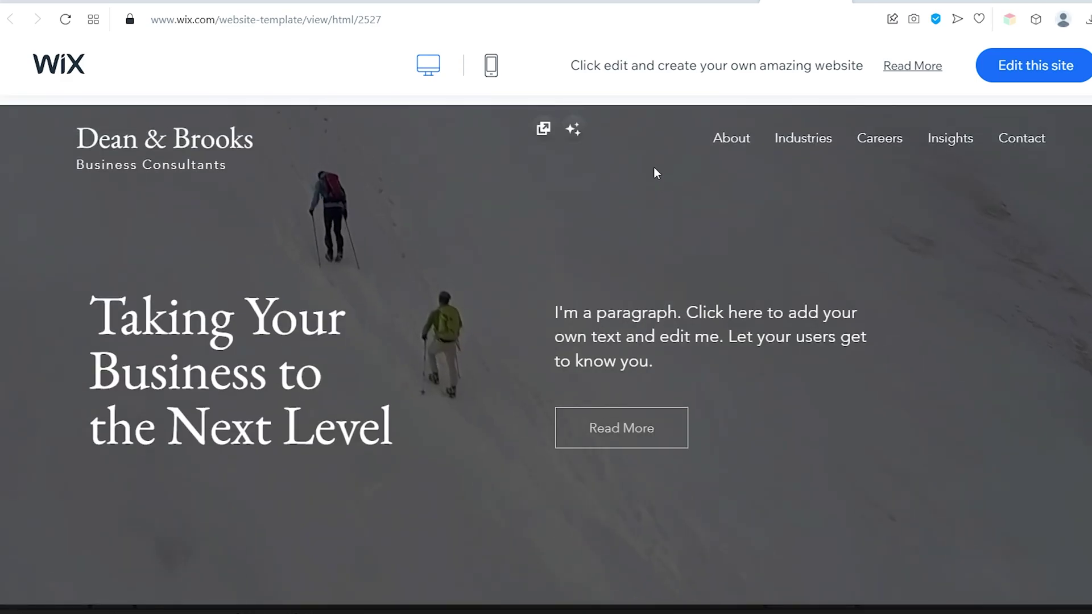
pyautogui.click(491, 67)
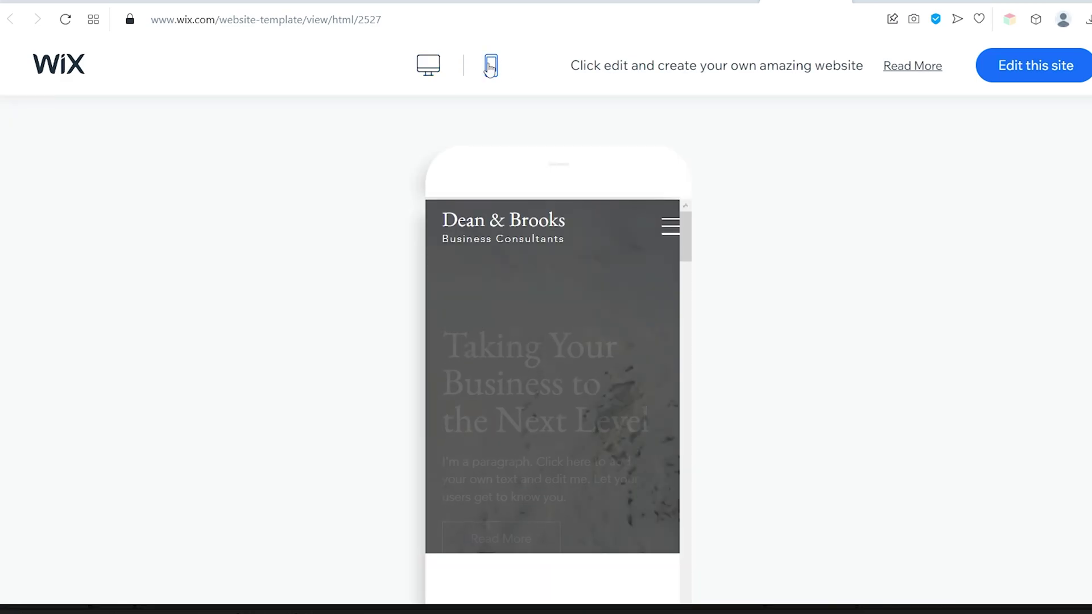
pyautogui.scroll(-6, 623, 296)
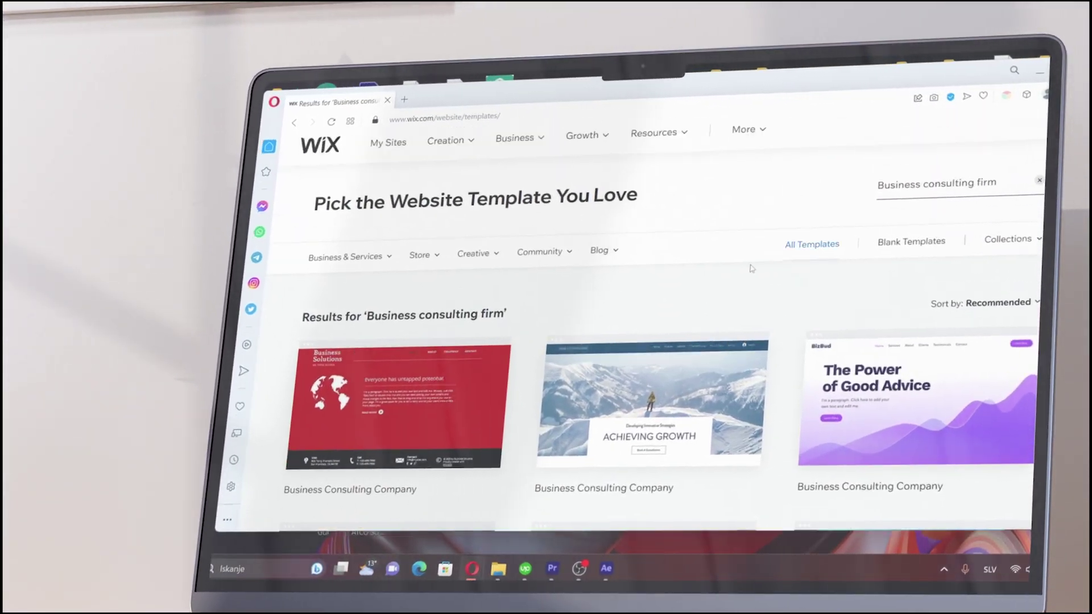
# Filter to Consulting & Coaching and open the Dean & Brooks template in the editor
pyautogui.moveTo(417, 270)
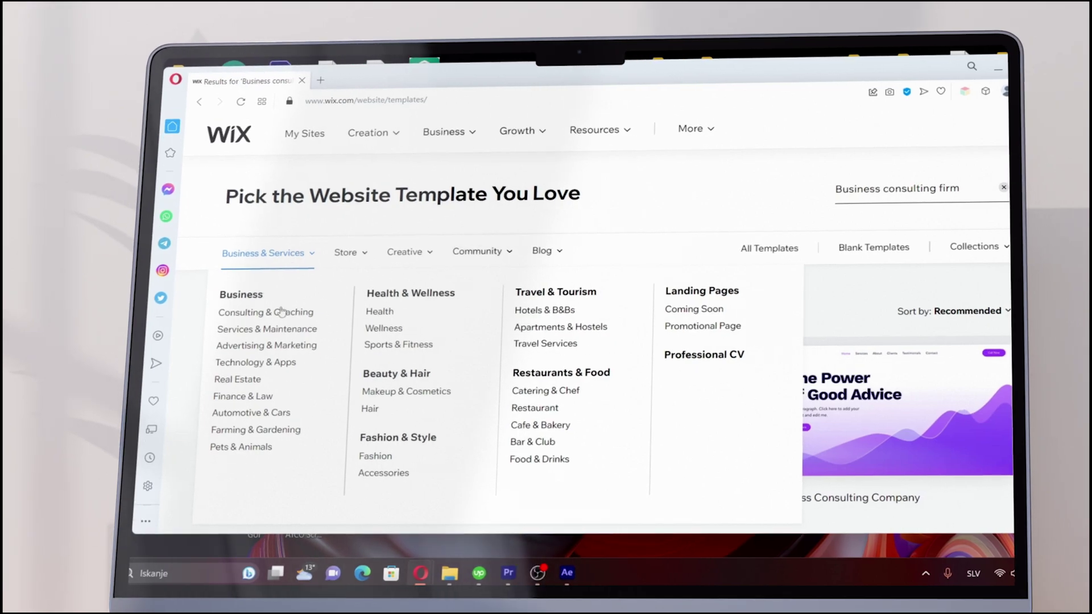
pyautogui.click(304, 315)
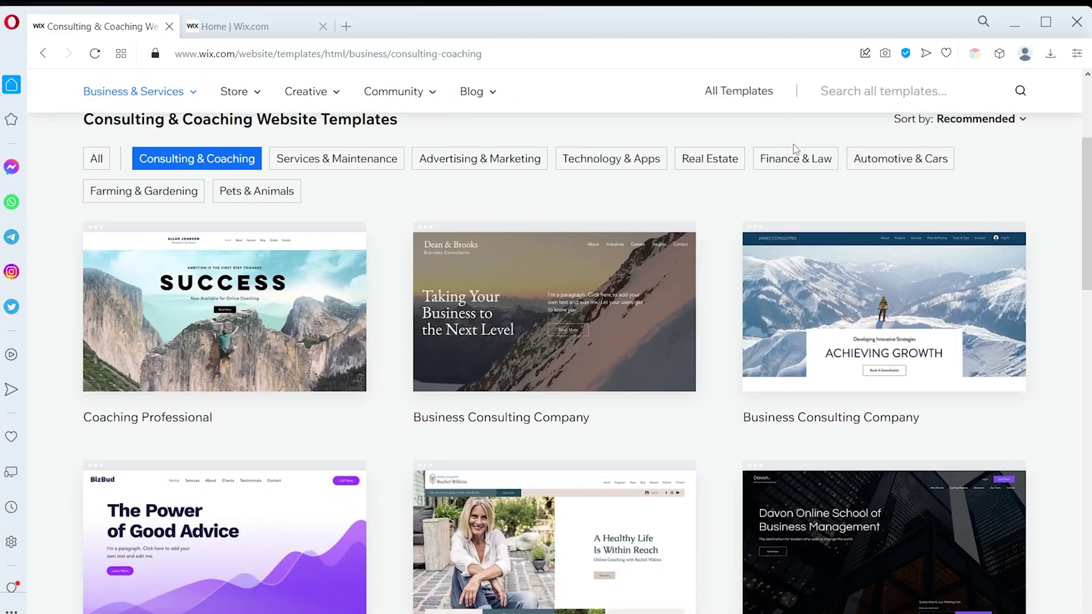
pyautogui.moveTo(493, 319)
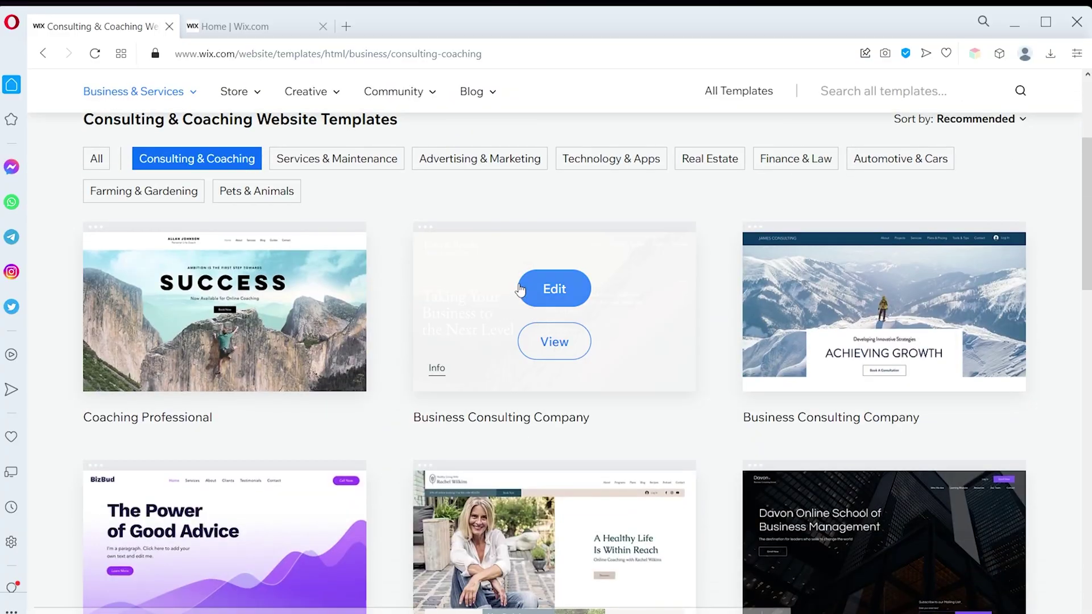
pyautogui.click(544, 295)
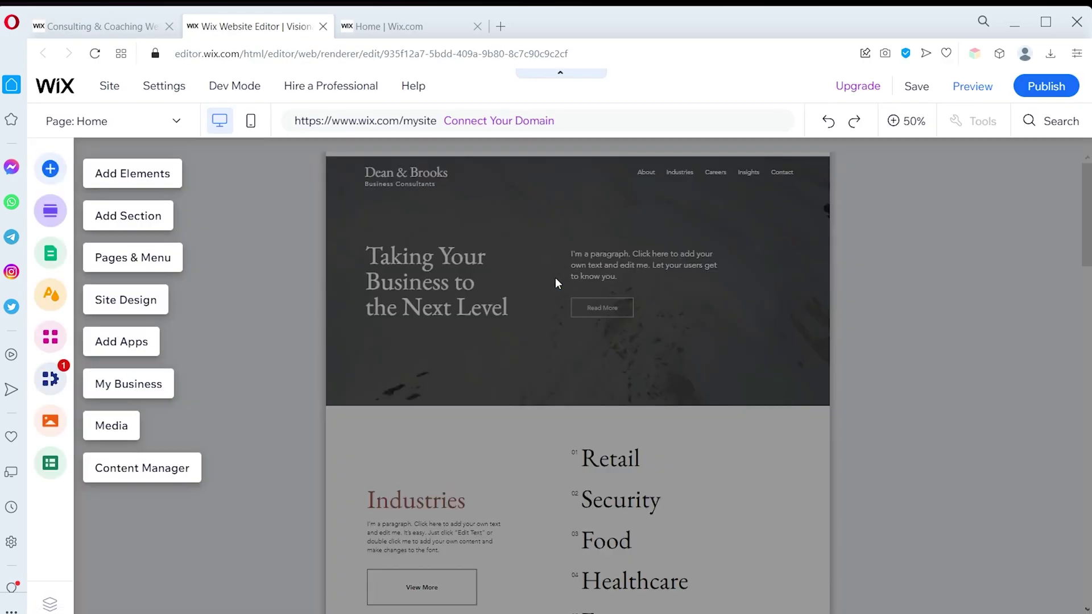
pyautogui.scroll(-15, 730, 278)
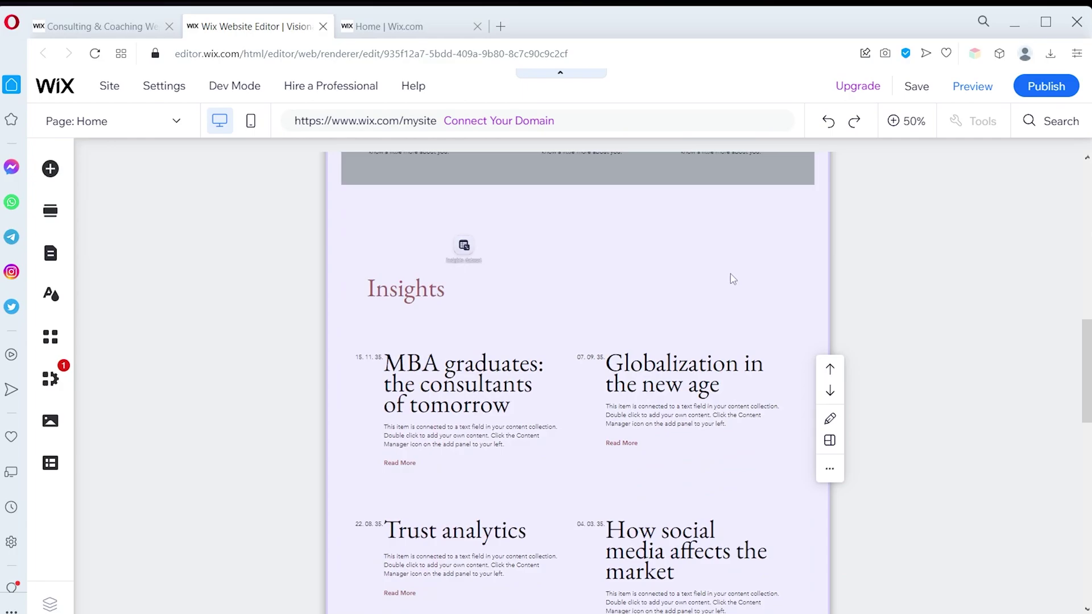
pyautogui.scroll(-3, 715, 279)
pyautogui.scroll(18, 711, 276)
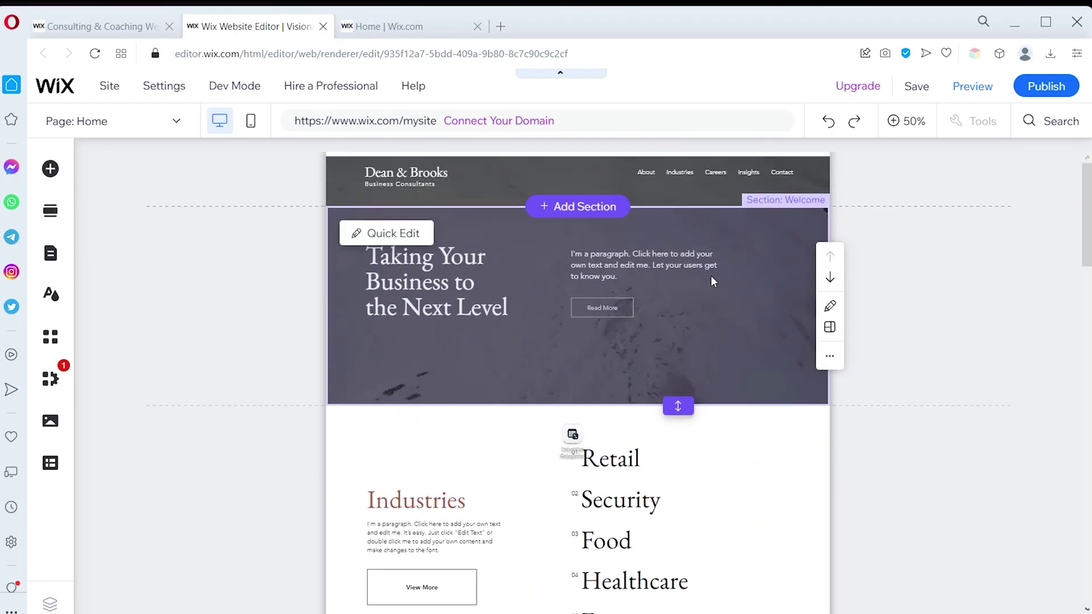
pyautogui.moveTo(62, 88)
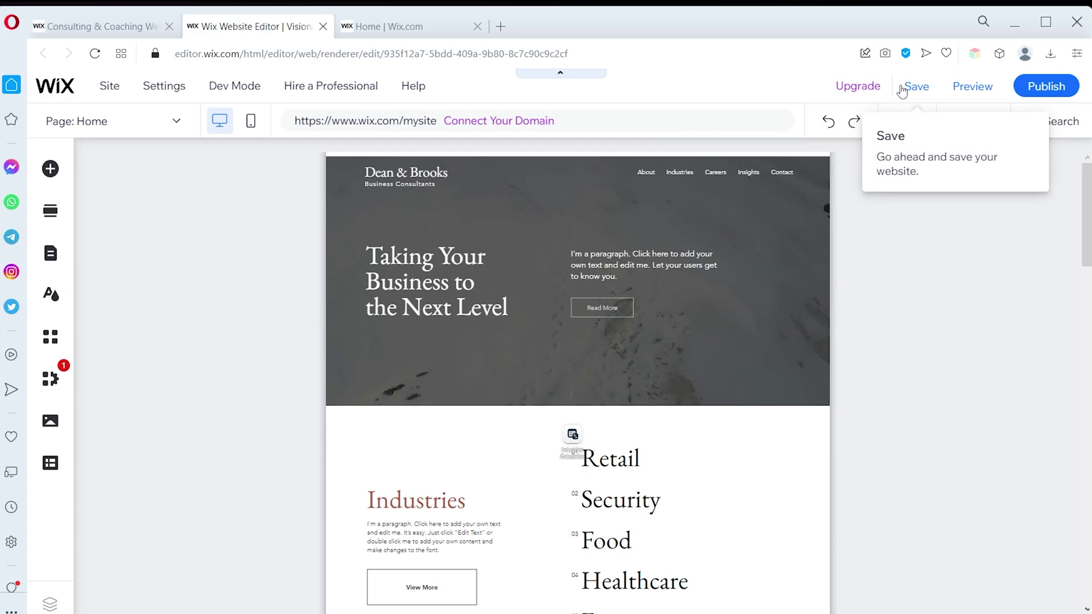
# Save the site on the free Wix address, preview it, and publish it live
pyautogui.click(910, 87)
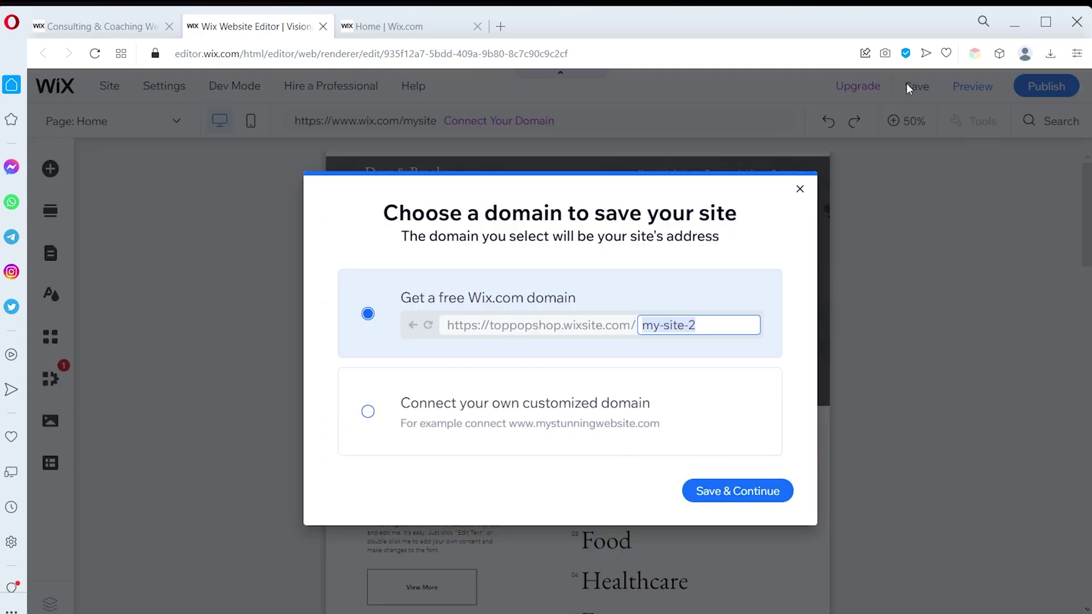
pyautogui.click(709, 493)
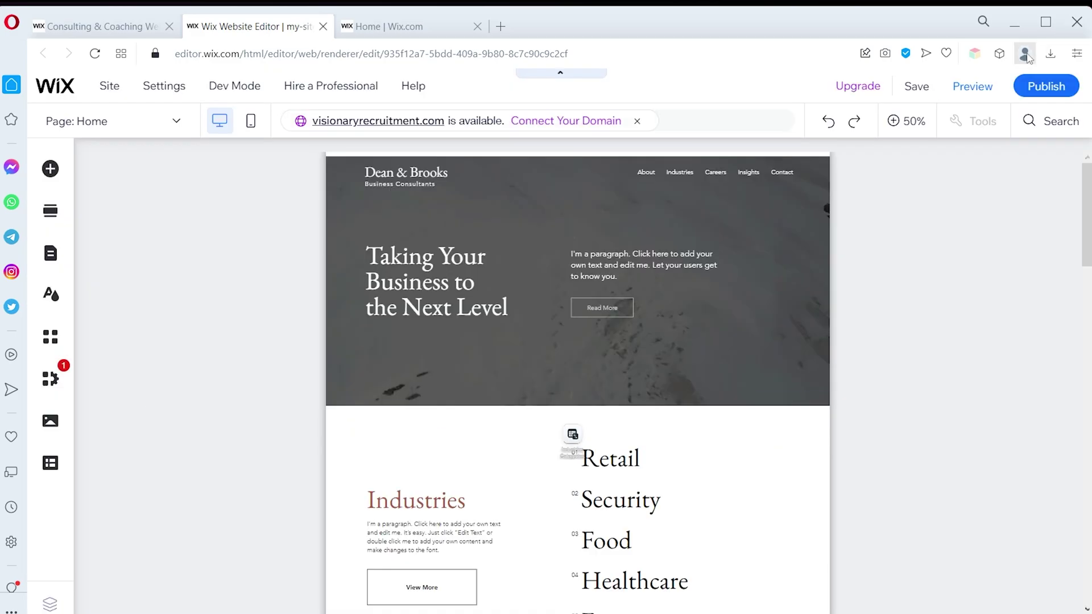
pyautogui.click(973, 87)
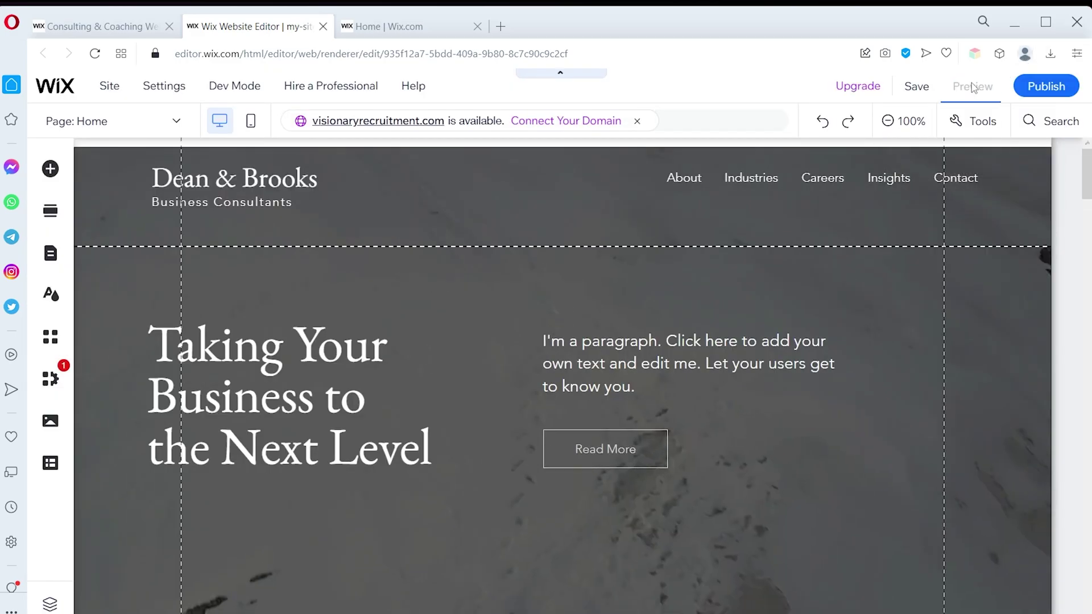
pyautogui.scroll(-5, 853, 239)
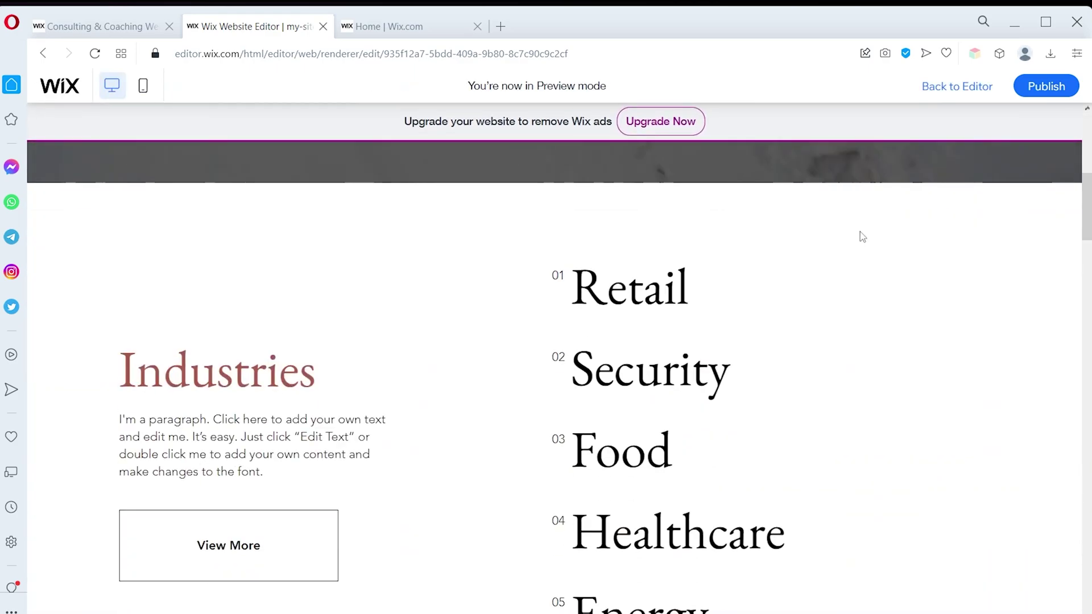
pyautogui.scroll(-15, 865, 228)
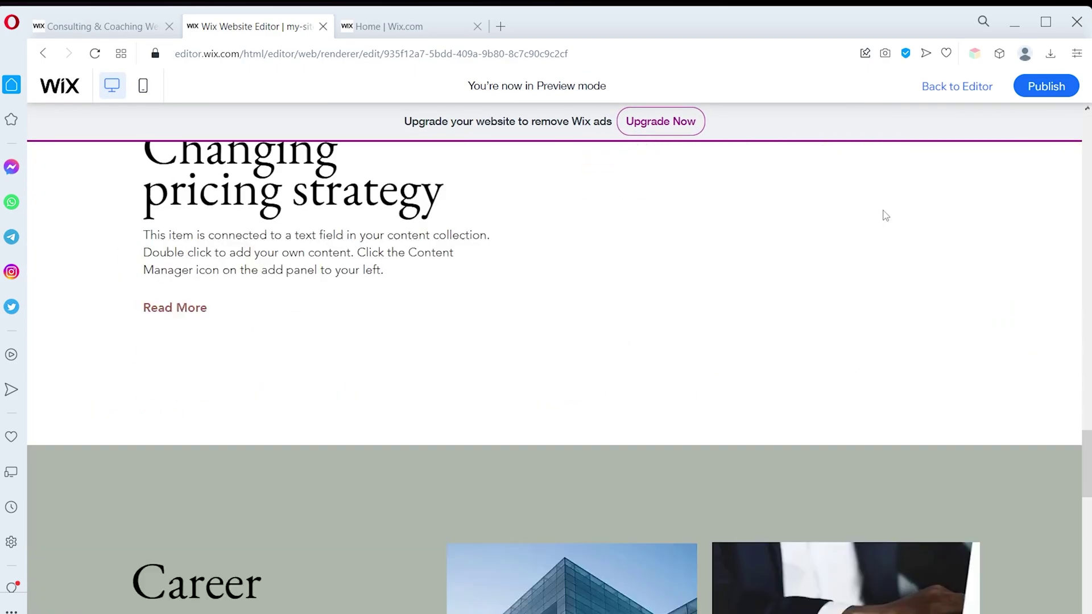
pyautogui.click(958, 86)
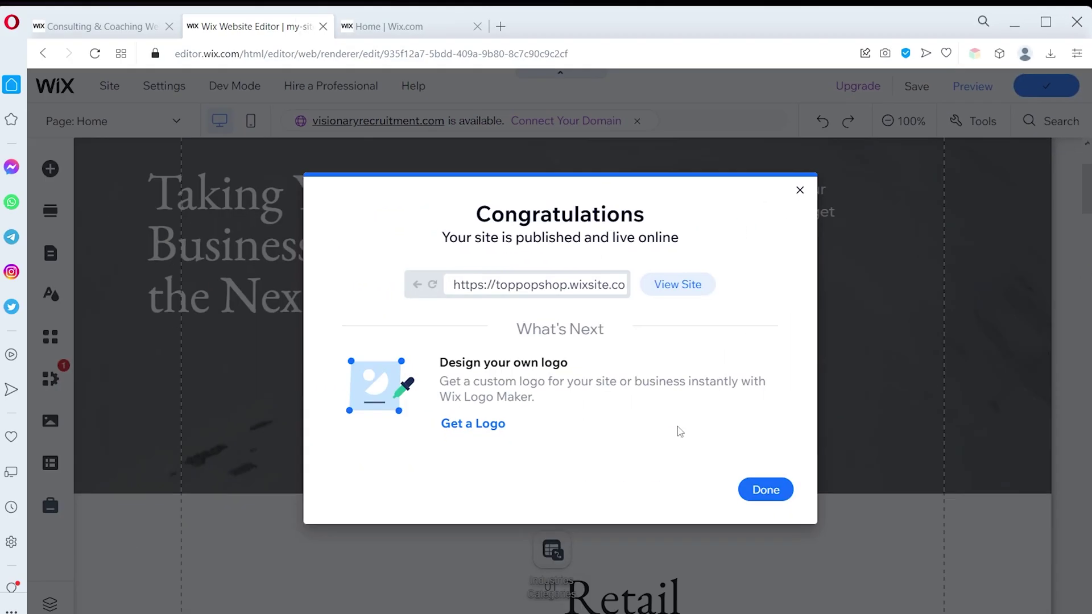
pyautogui.click(755, 492)
# Search the editor for 'How', check ruler and gridline options, and zoom out and back
pyautogui.click(1036, 120)
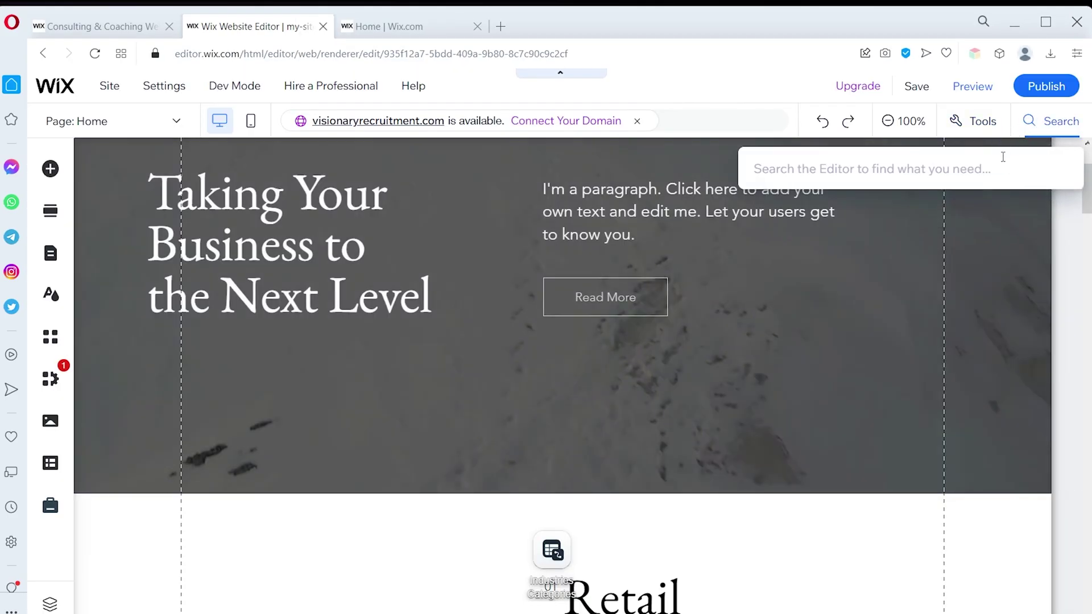
pyautogui.write('Ho')
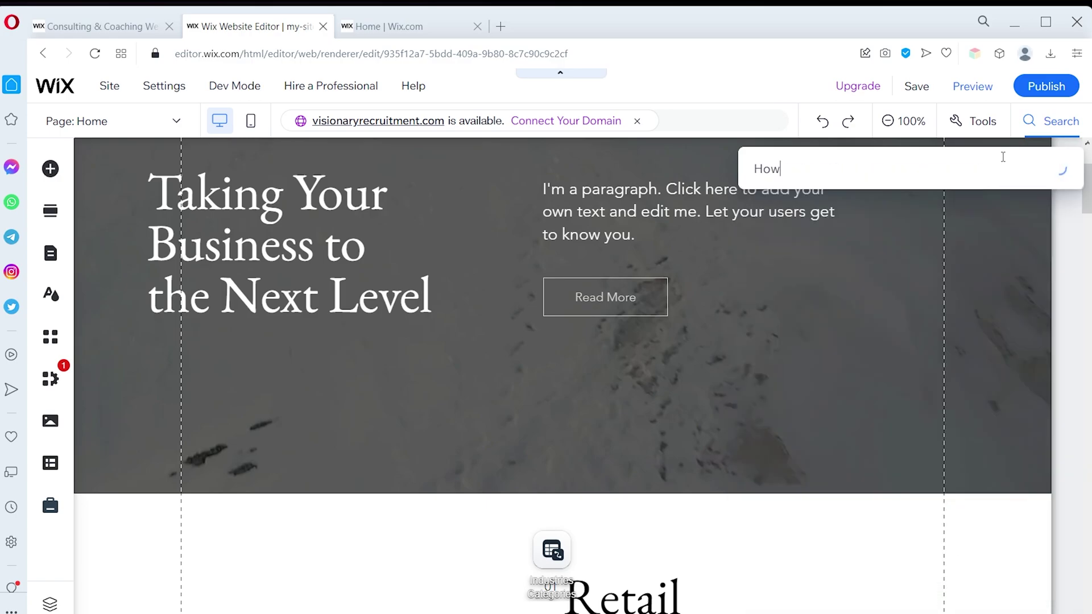
pyautogui.write("website'")
pyautogui.click(985, 124)
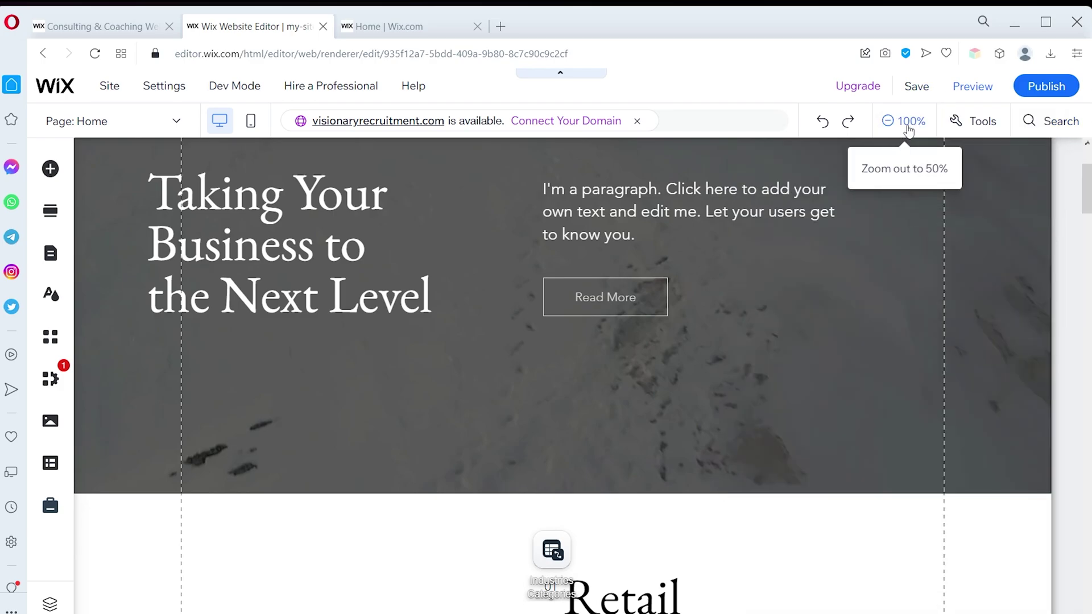
pyautogui.click(909, 126)
pyautogui.click(909, 126)
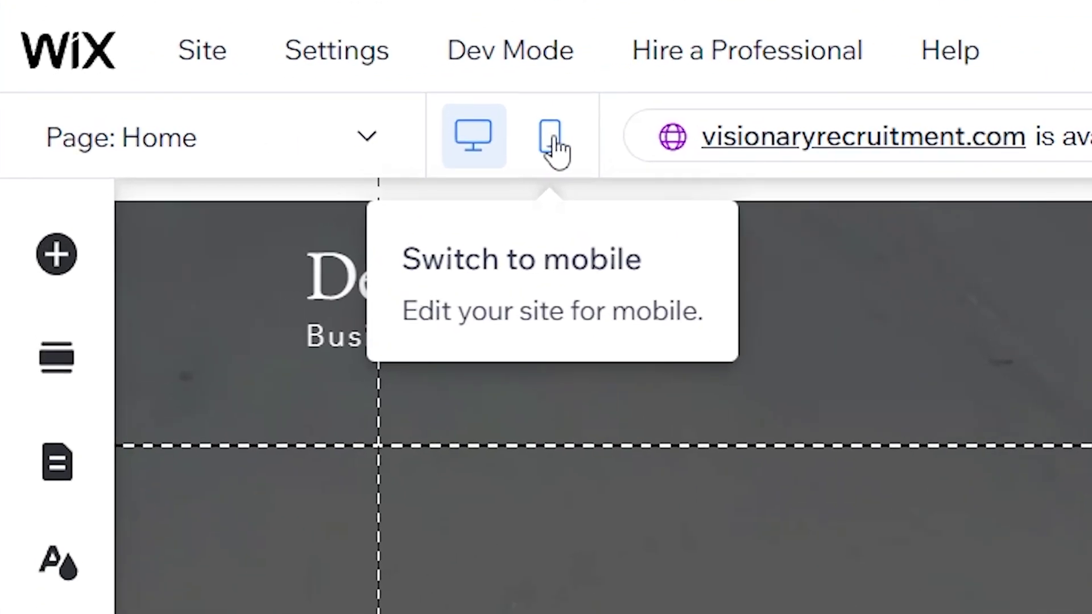
# Switch to mobile editing and back to desktop, and check the page list, staying on Home
pyautogui.click(553, 145)
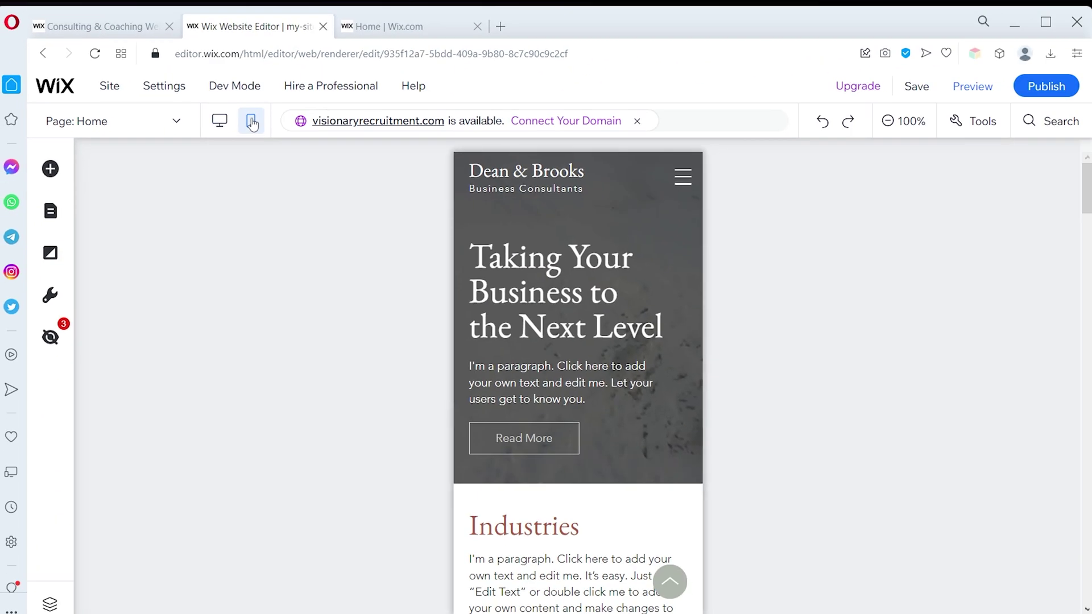
pyautogui.click(220, 121)
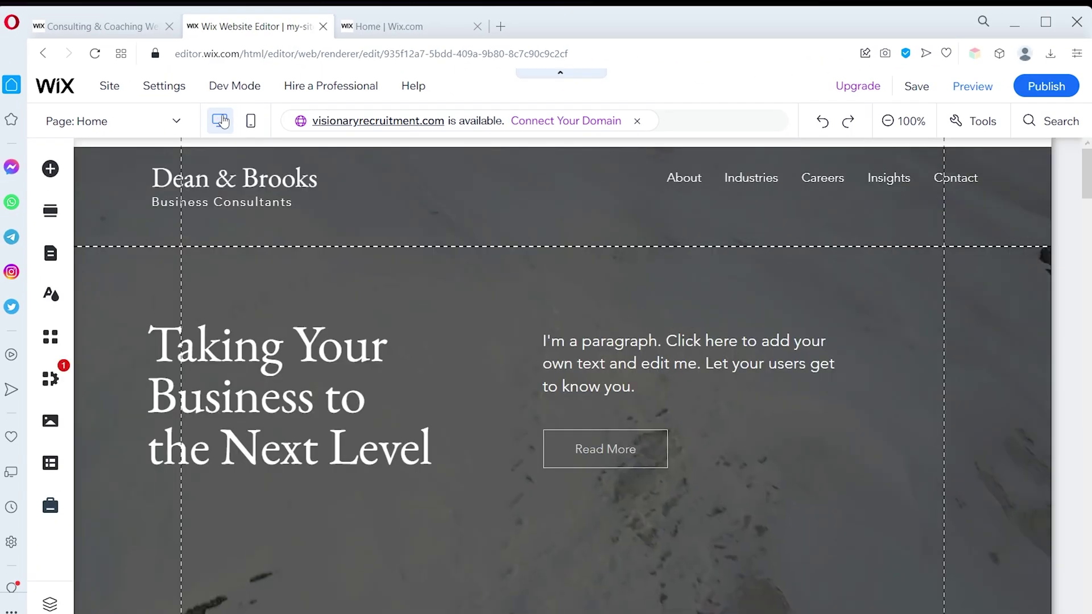
pyautogui.click(173, 125)
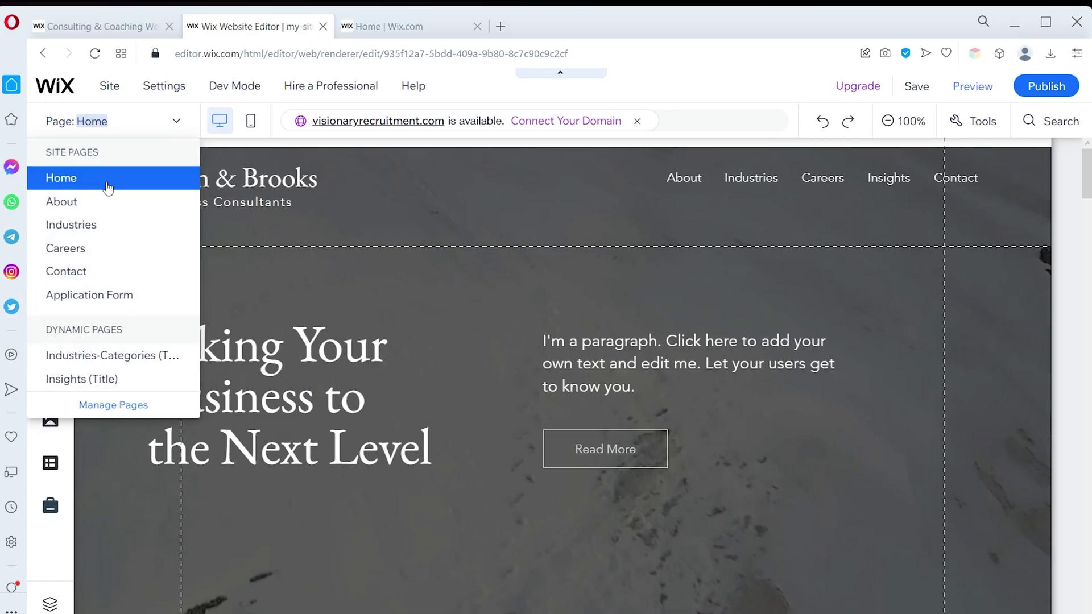
pyautogui.click(175, 122)
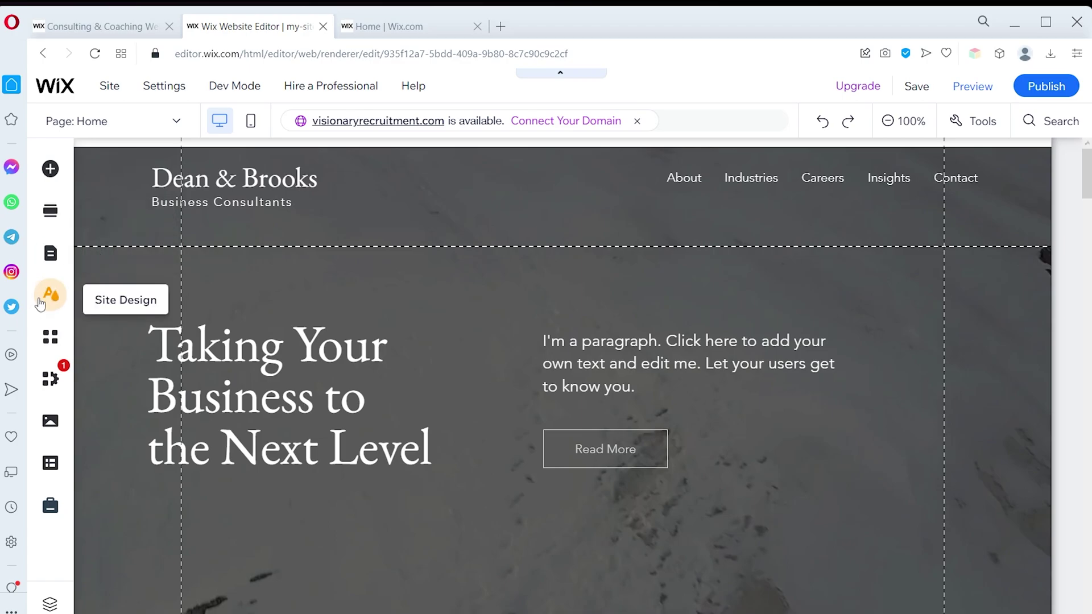
pyautogui.click(50, 295)
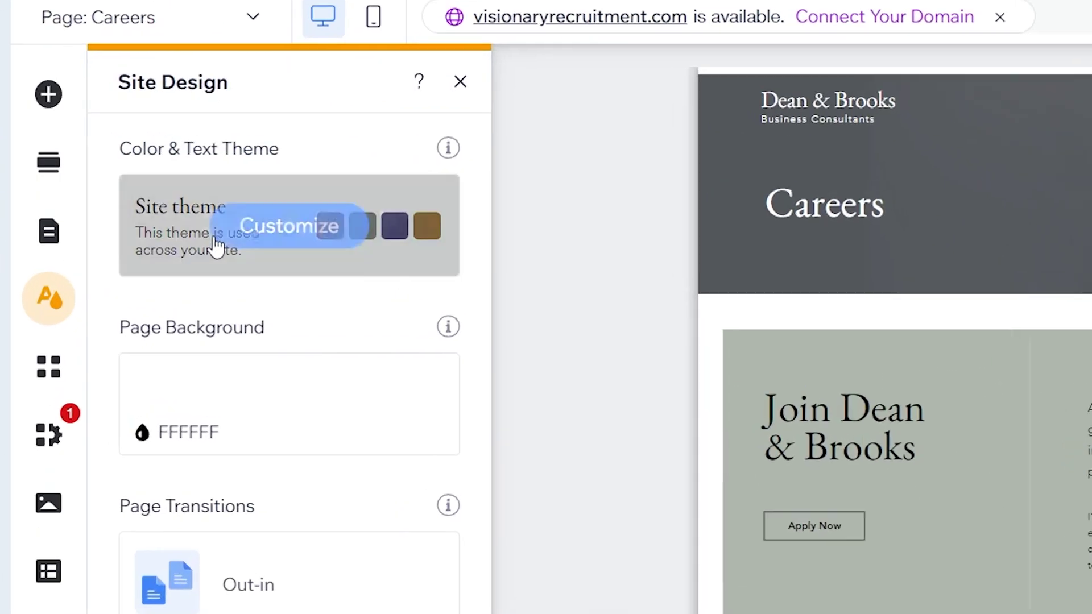
# Browse the site's colour and text themes and the page background settings
pyautogui.click(216, 242)
pyautogui.scroll(-10, 154, 451)
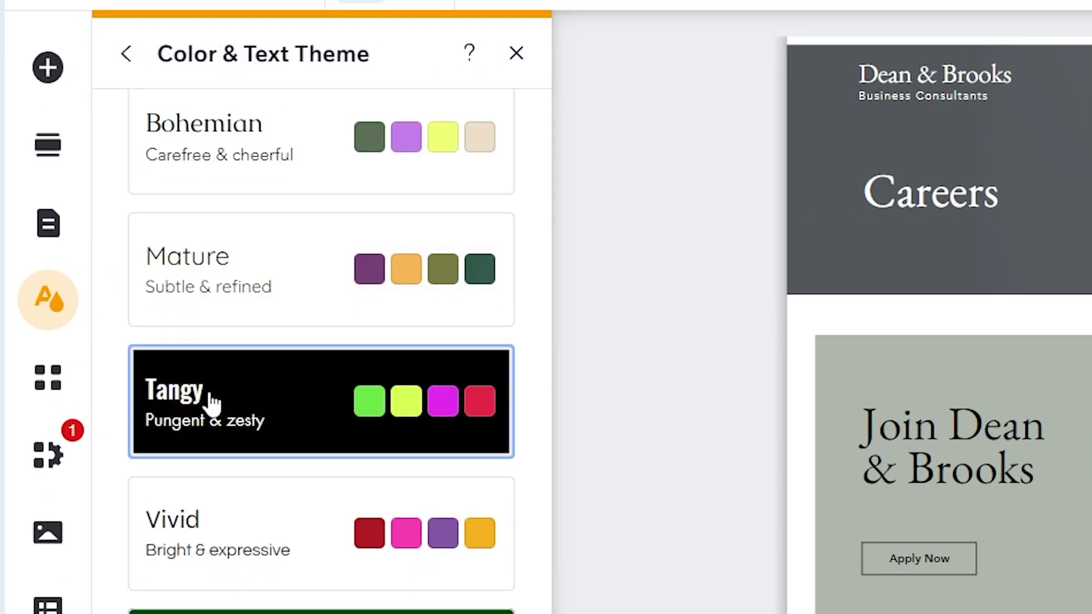
pyautogui.scroll(5, 269, 272)
pyautogui.scroll(10, 228, 199)
pyautogui.click(127, 54)
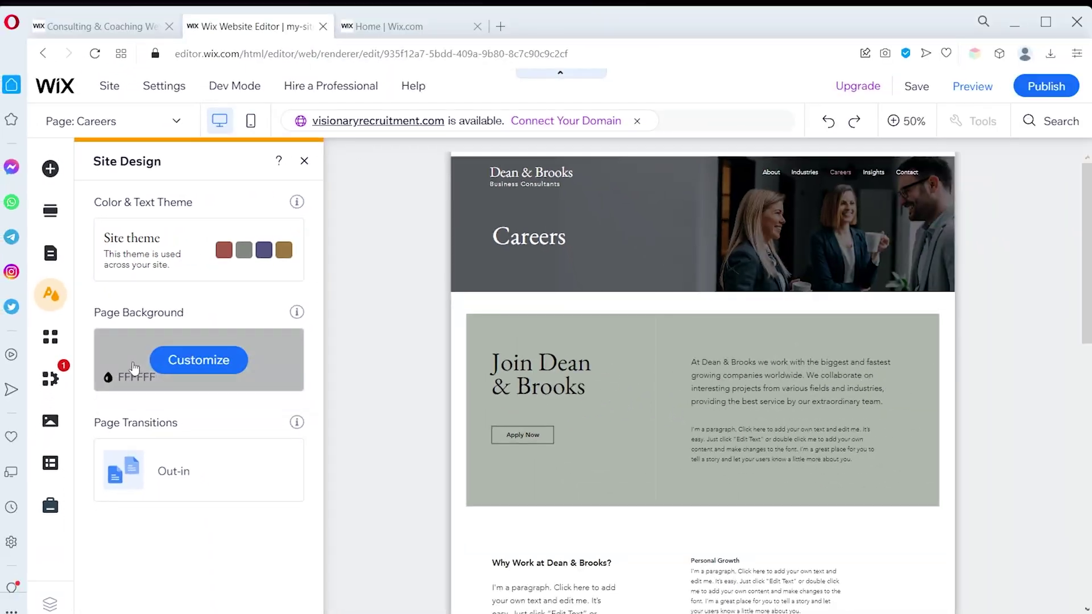
pyautogui.click(195, 358)
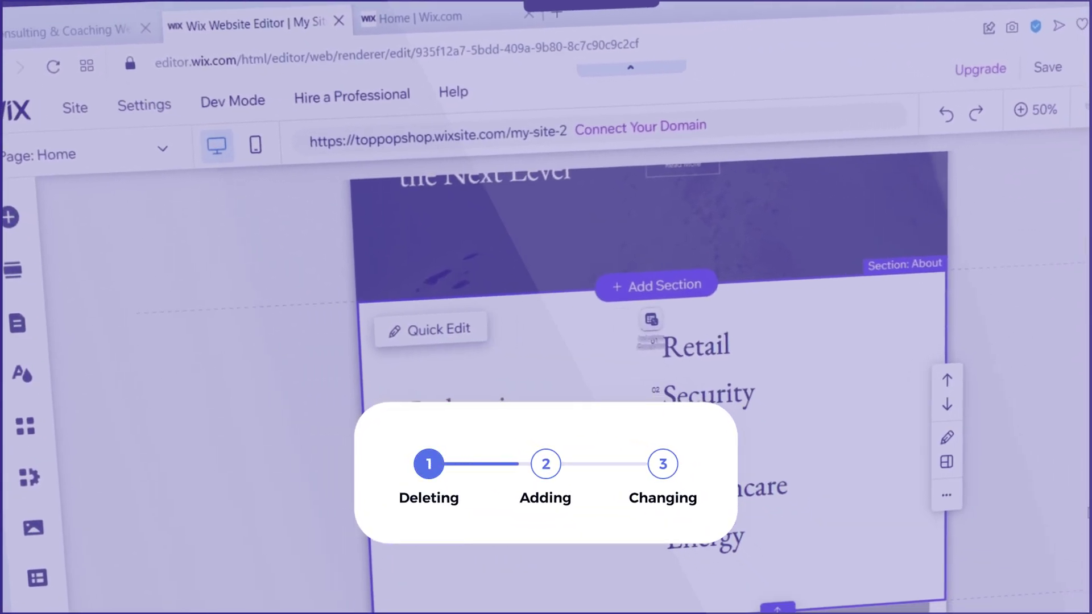
pyautogui.scroll(-10, 1077, 483)
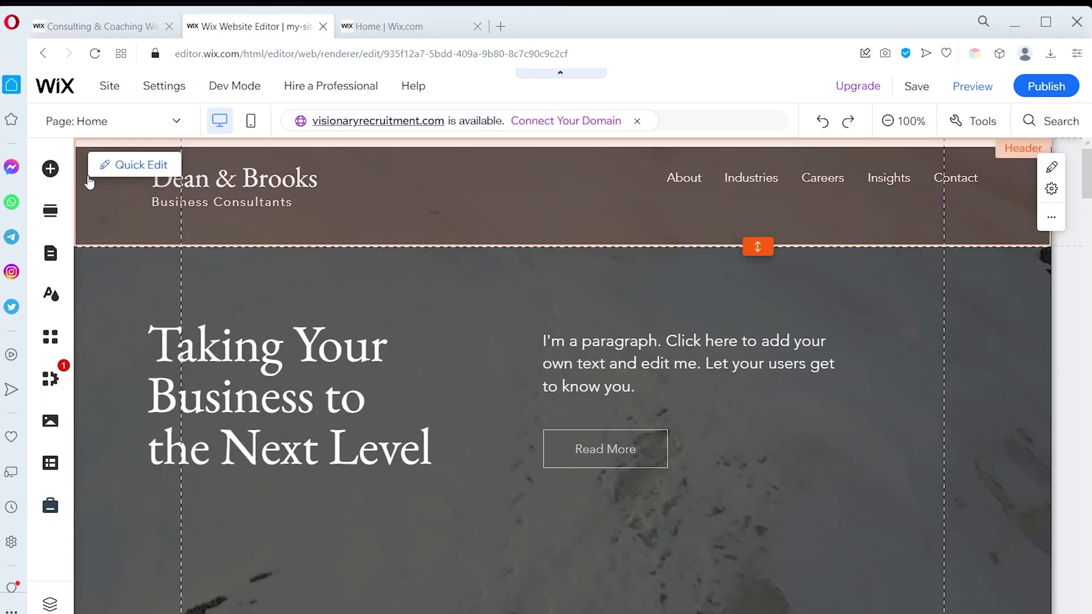
# Look through the Add Elements categories and ready-made sections, then open the site pages list
pyautogui.click(50, 168)
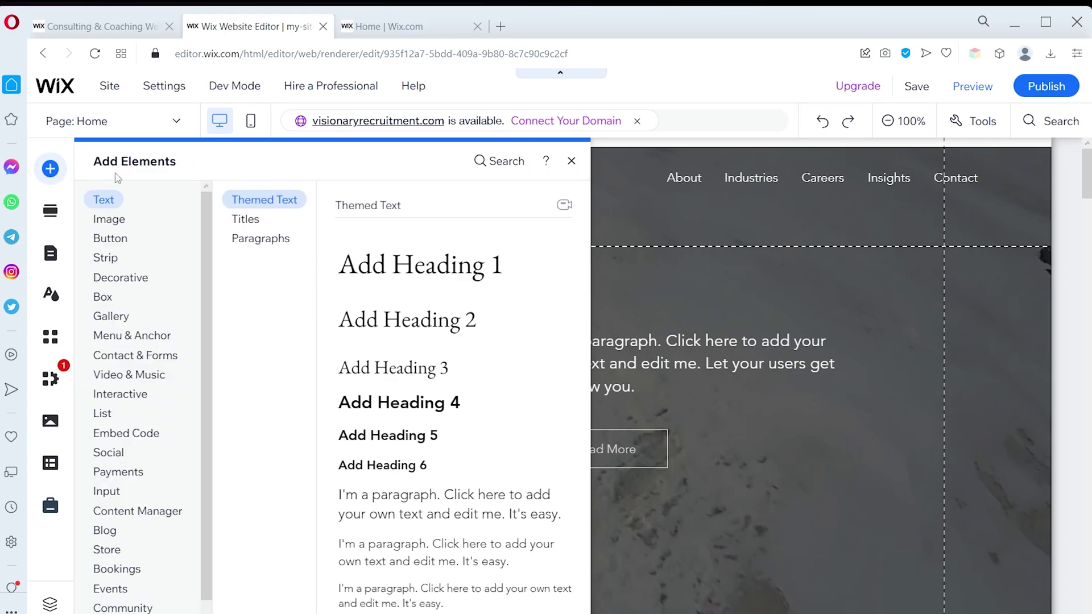
pyautogui.click(110, 238)
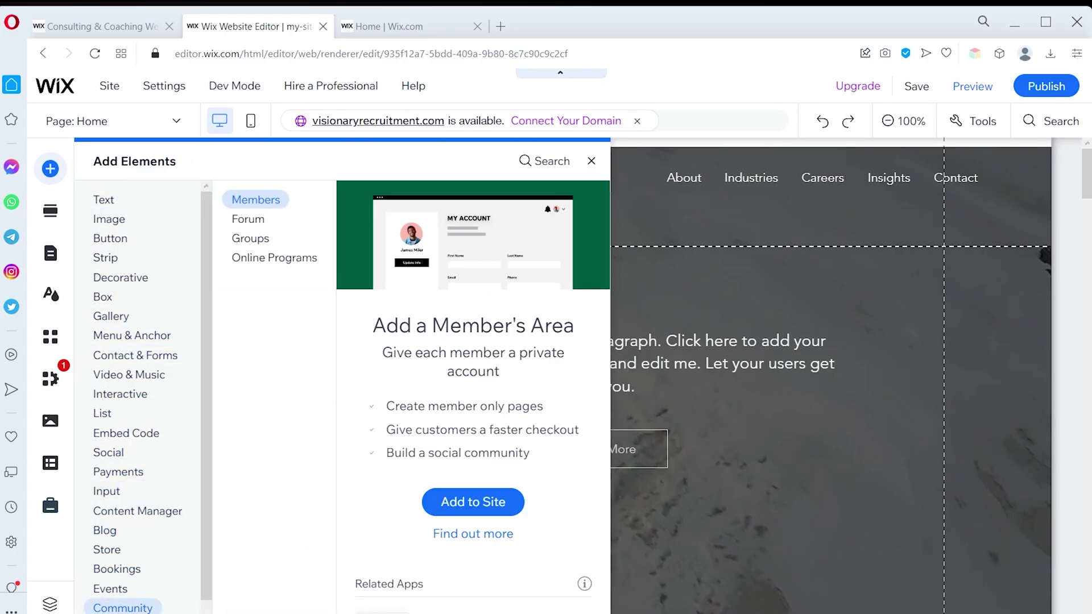
pyautogui.click(51, 212)
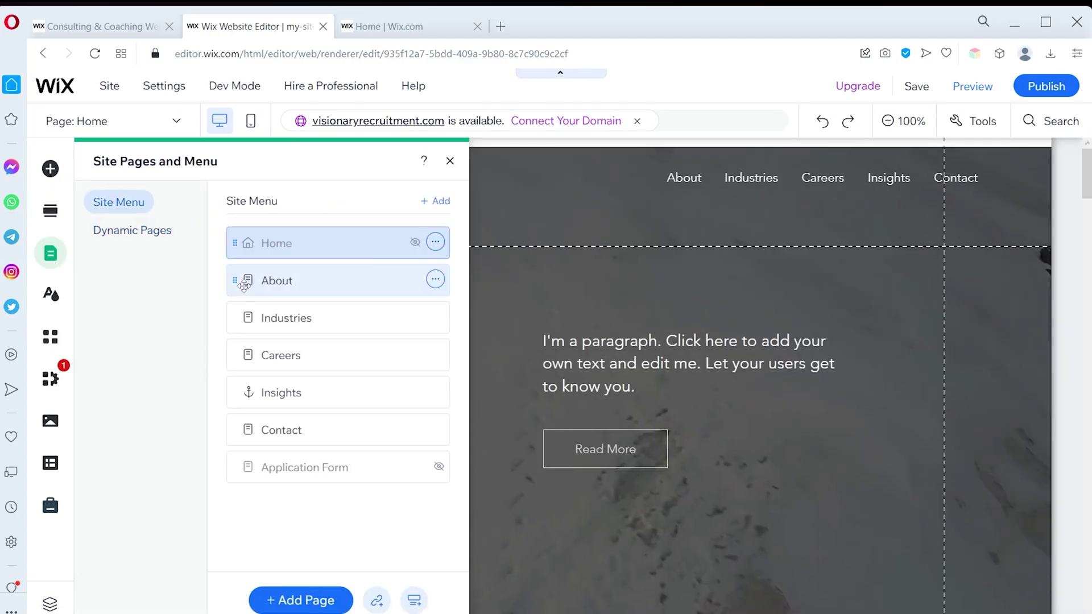
pyautogui.click(285, 353)
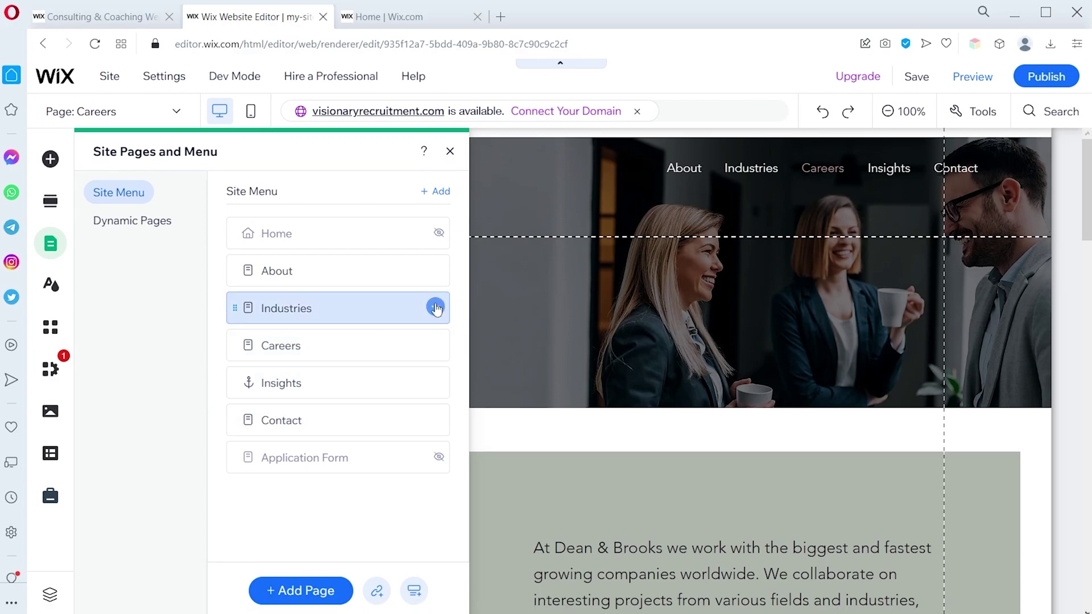
# Delete the Industries page from the site
pyautogui.click(435, 317)
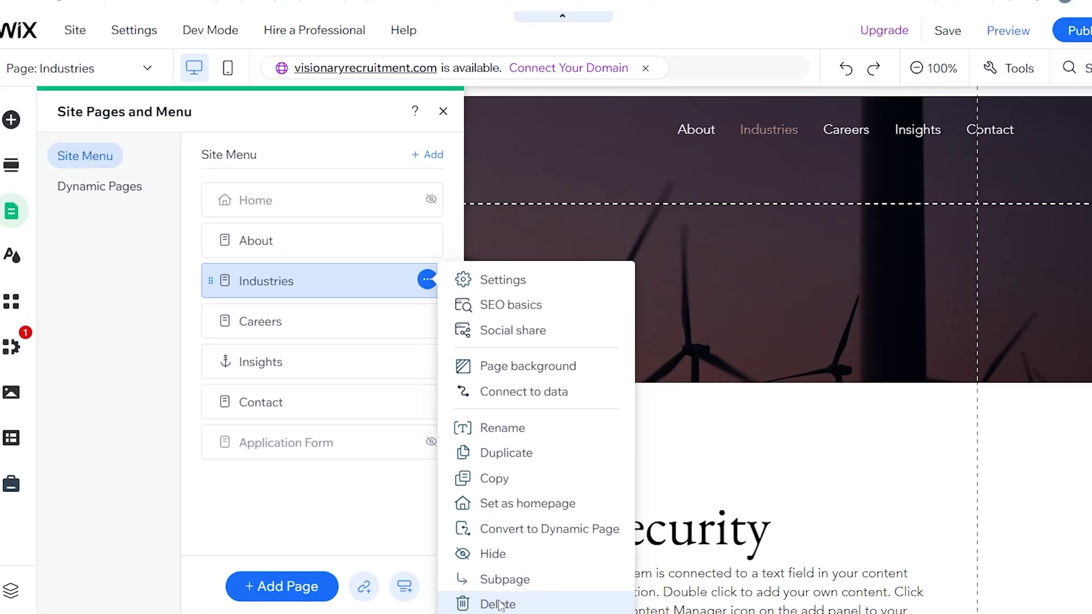
pyautogui.click(483, 589)
pyautogui.click(737, 401)
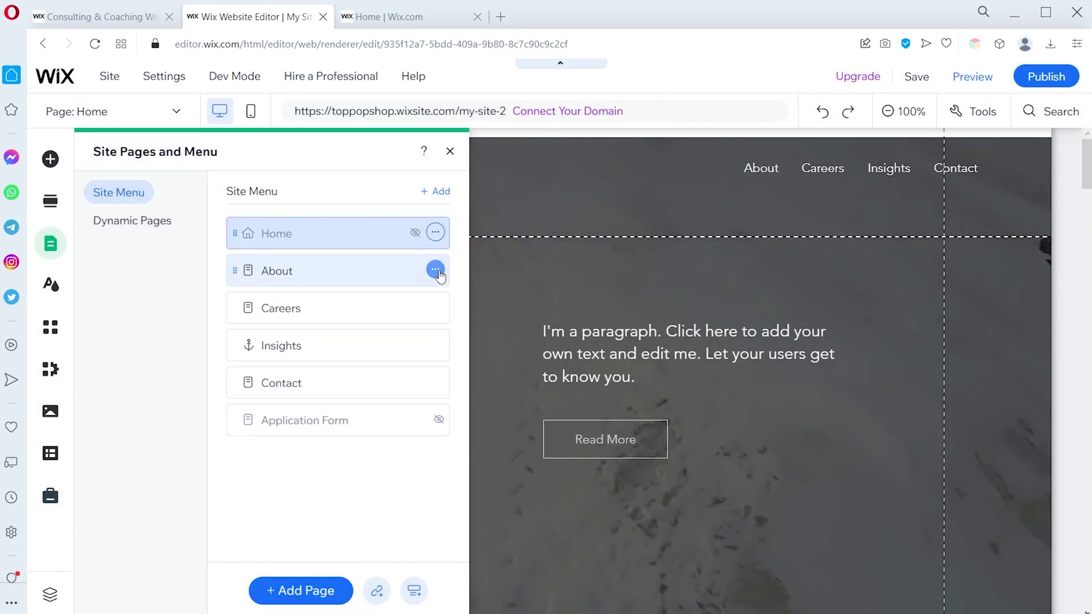
# Hide the About page from the site menu, then show it again
pyautogui.click(434, 270)
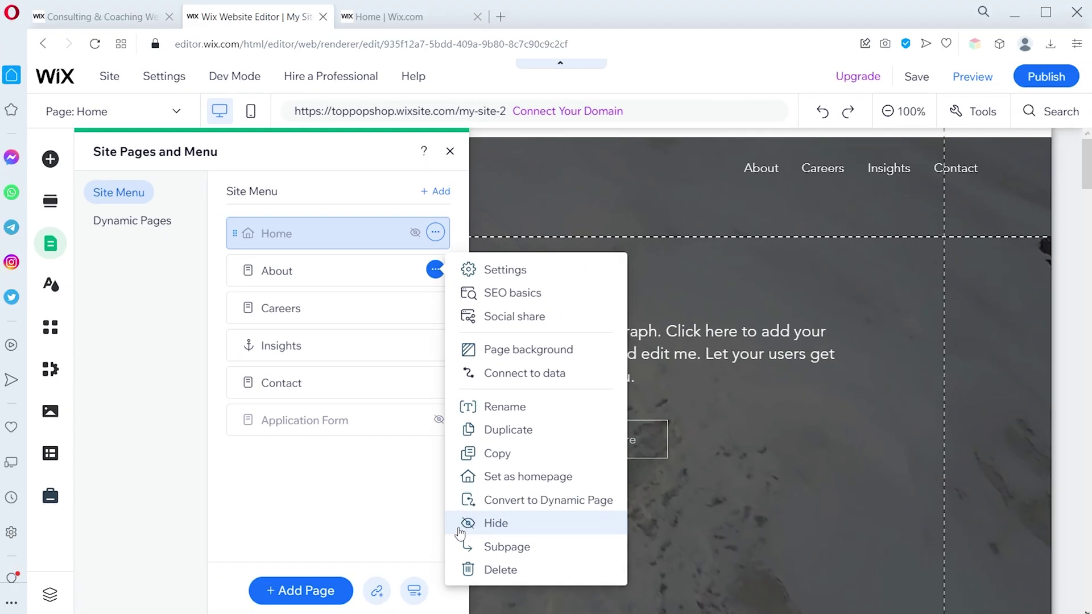
pyautogui.click(464, 518)
pyautogui.click(434, 271)
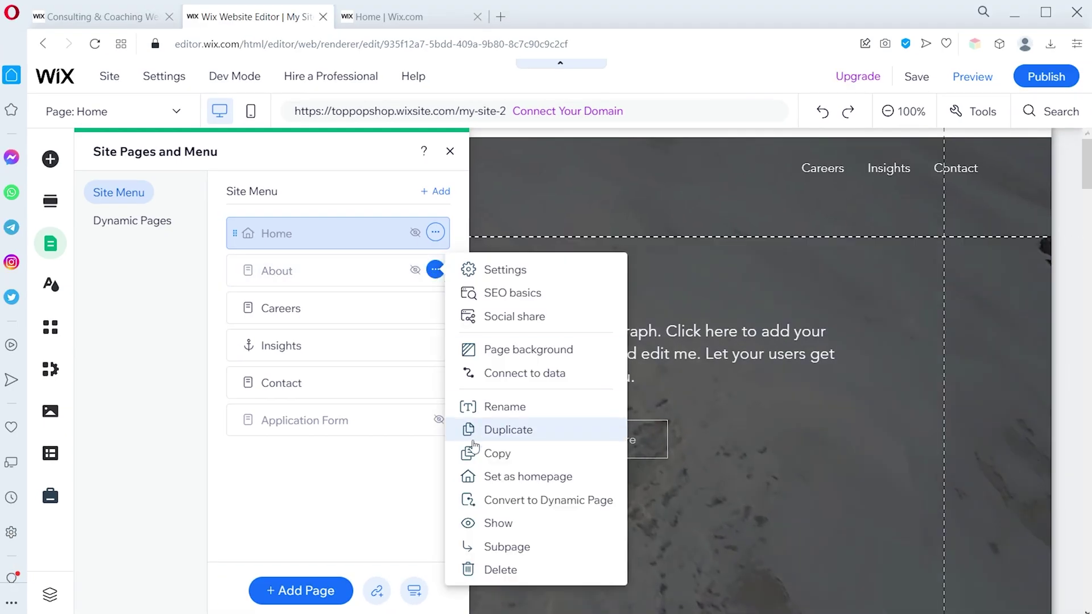
pyautogui.click(492, 523)
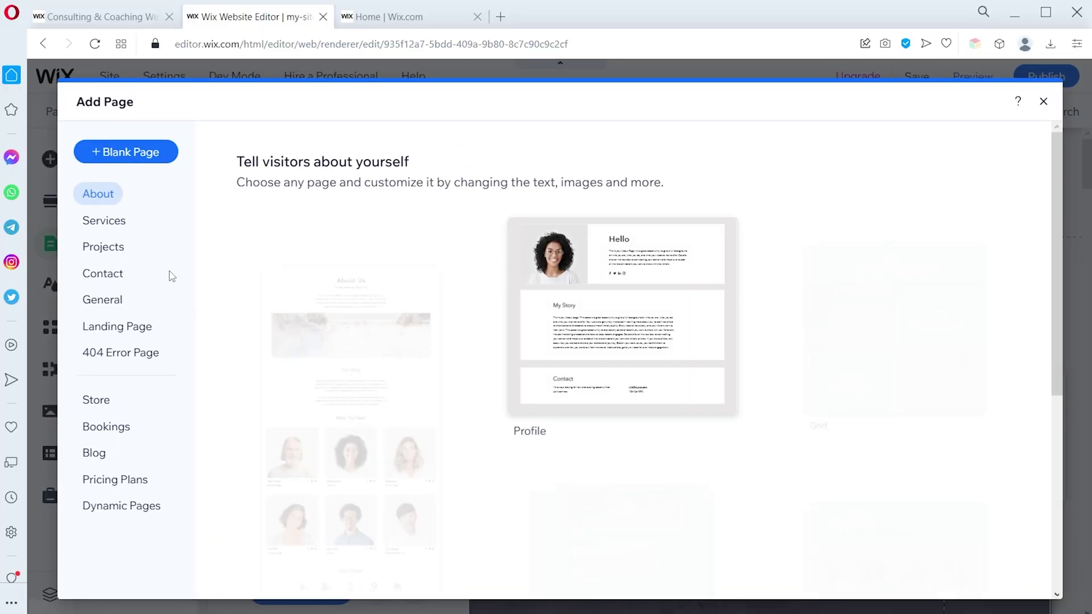
# Add a Wix Blog, move Insights above Careers, and begin renaming the About page
pyautogui.click(101, 453)
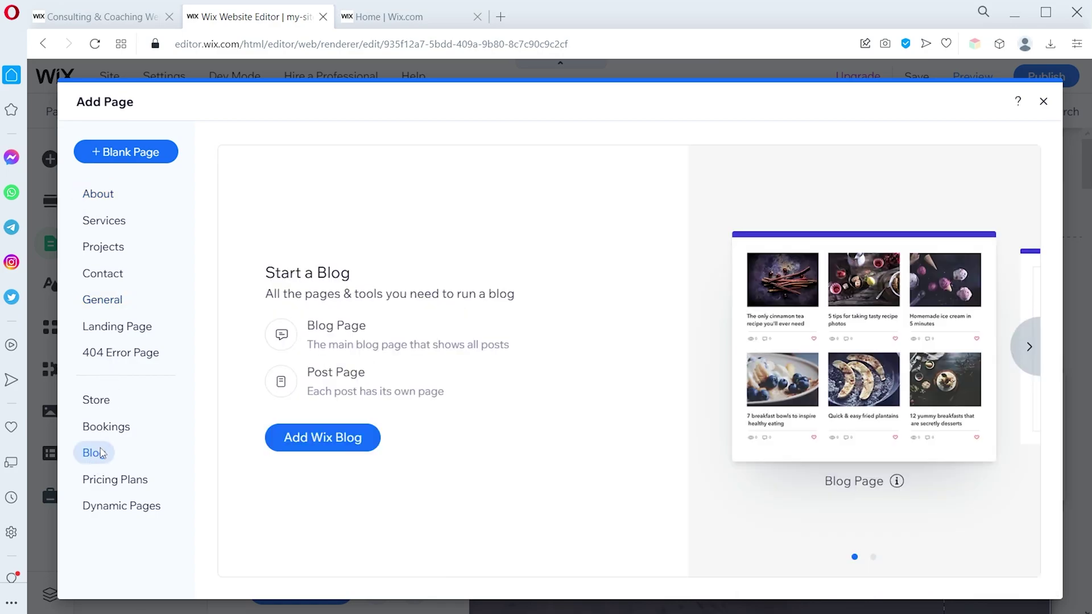
pyautogui.click(329, 438)
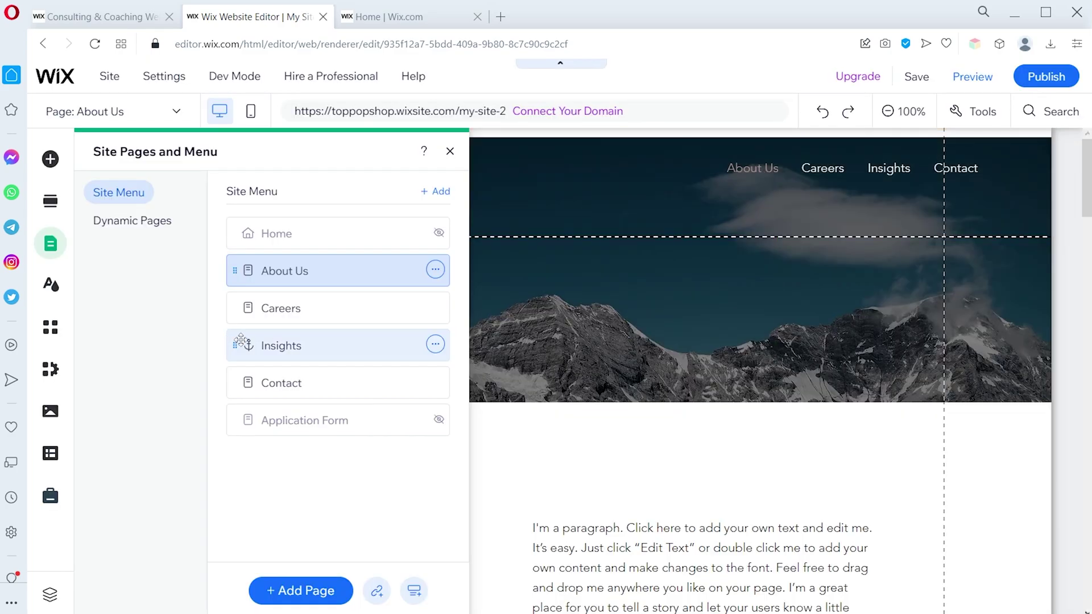
pyautogui.moveTo(241, 342); pyautogui.dragTo(263, 331)
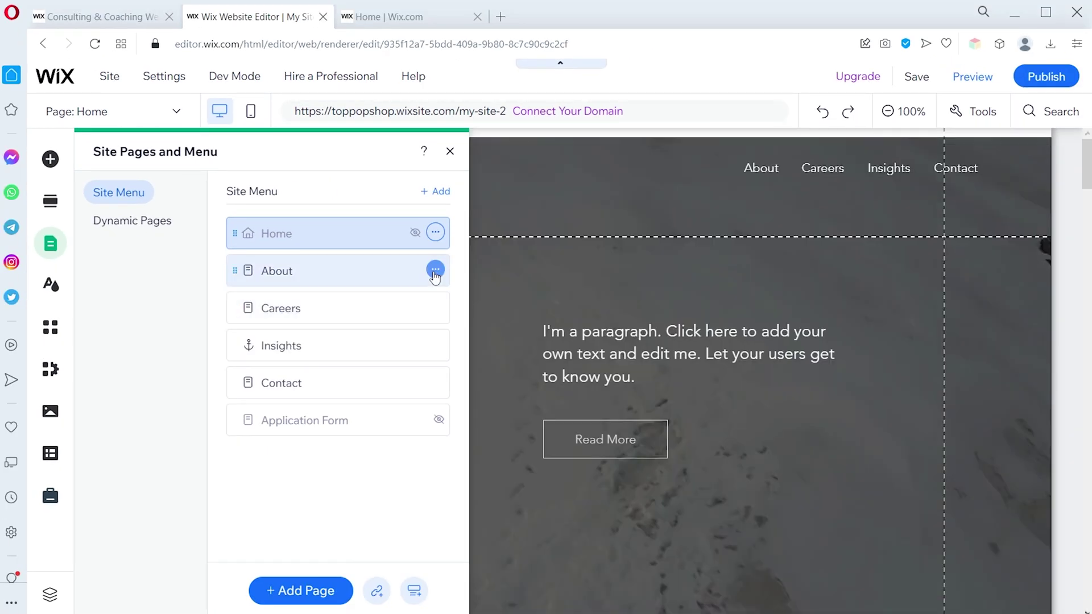
pyautogui.click(435, 271)
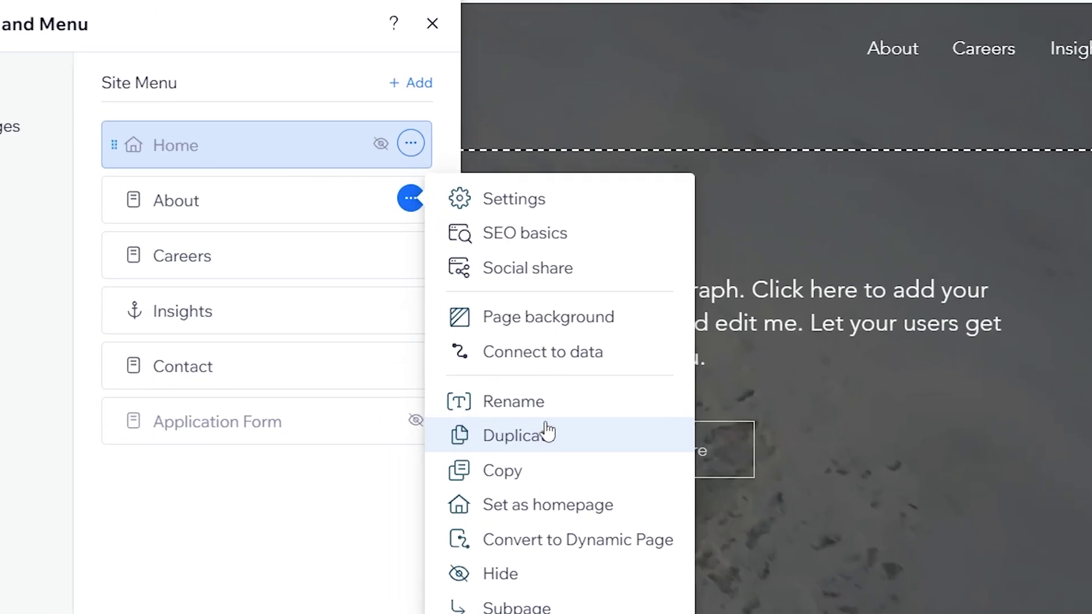
pyautogui.click(534, 407)
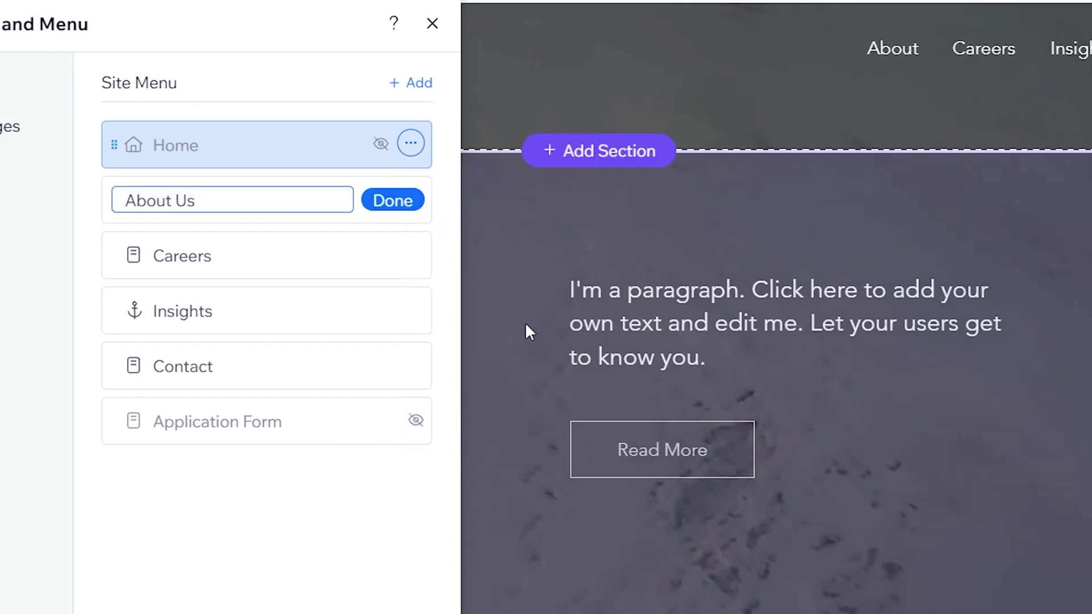
# Name the page About Us, then browse App Market's Team Picks, Newest Apps and Popular This Month
pyautogui.write('Us')
pyautogui.click(421, 200)
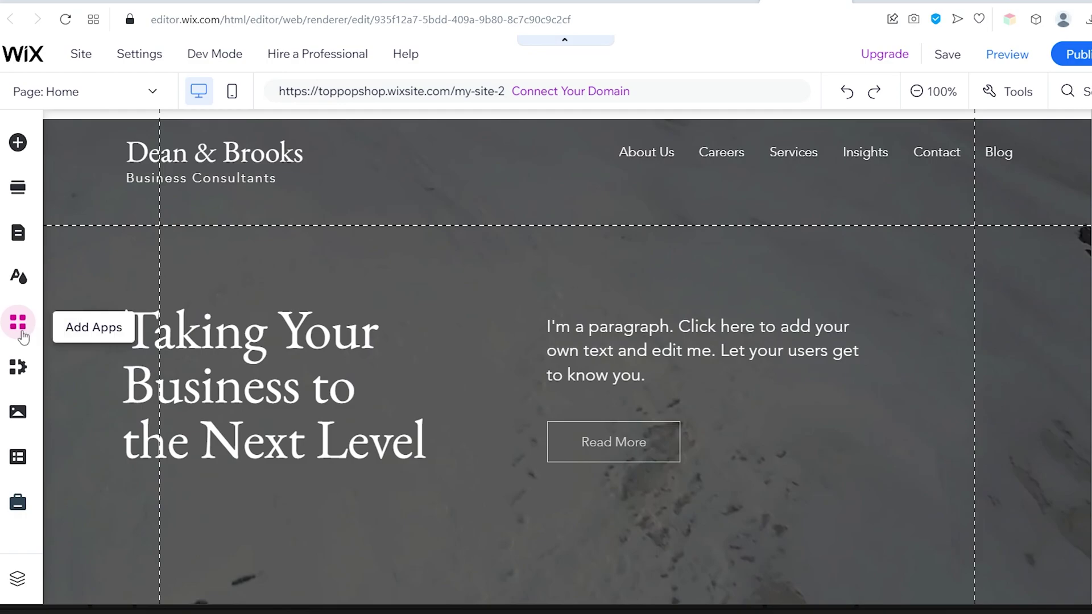
pyautogui.click(18, 323)
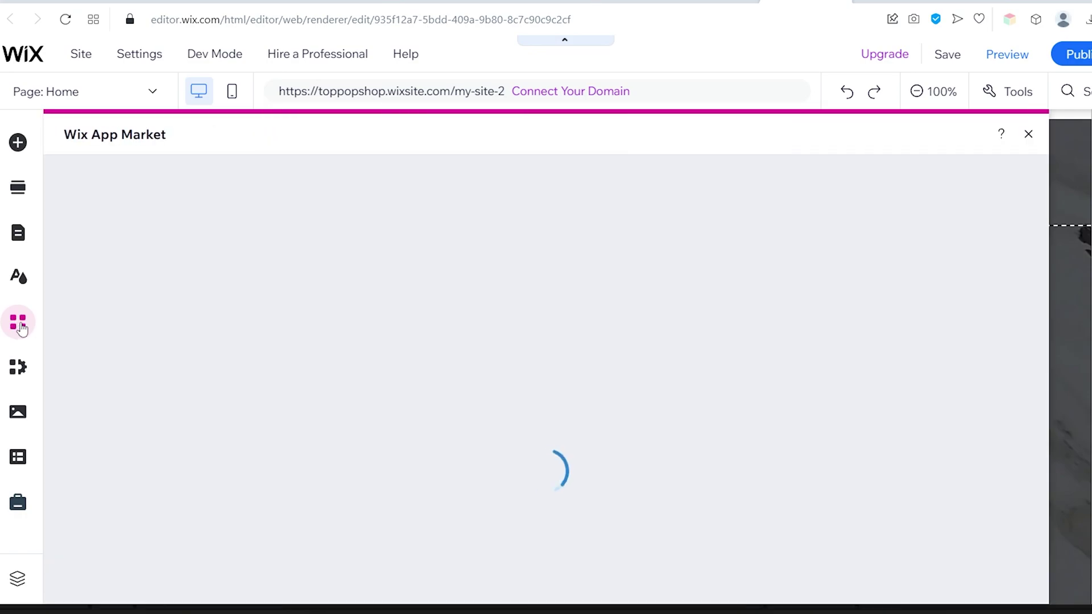
pyautogui.scroll(-3, 444, 284)
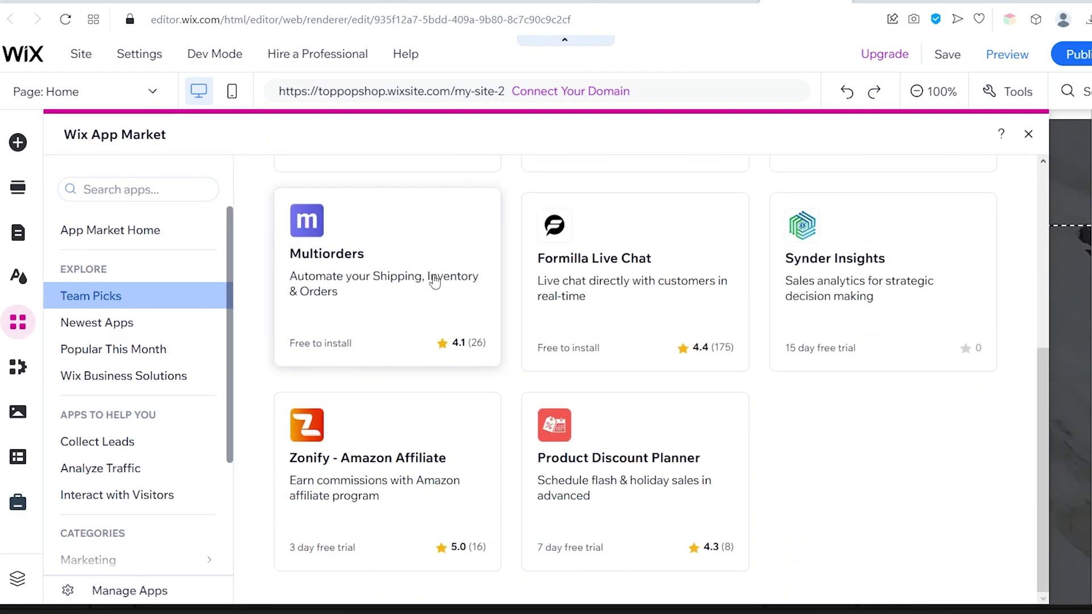
pyautogui.click(97, 322)
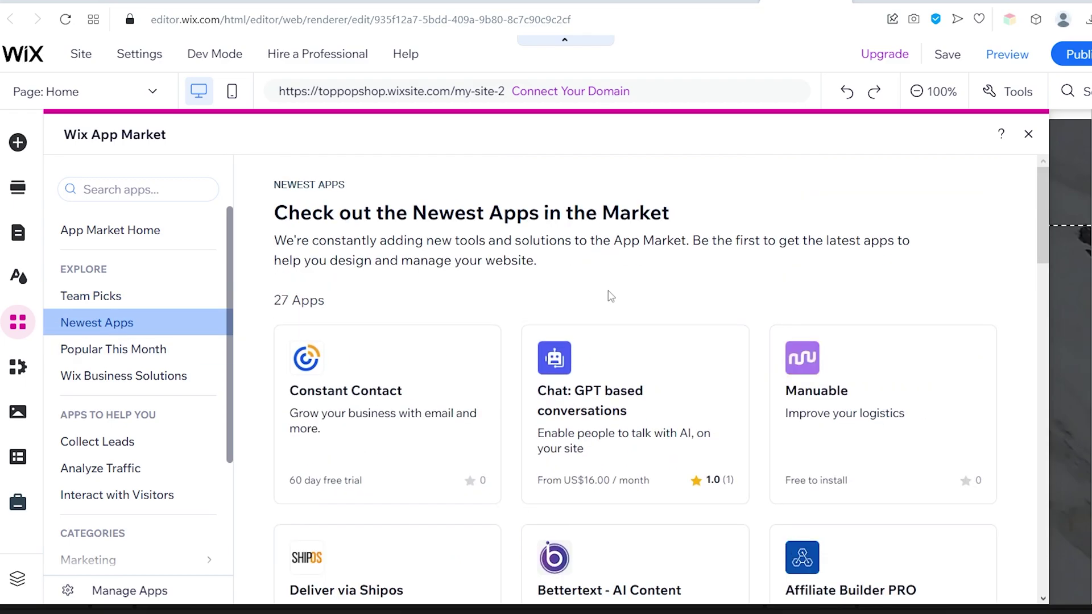
pyautogui.scroll(-15, 610, 296)
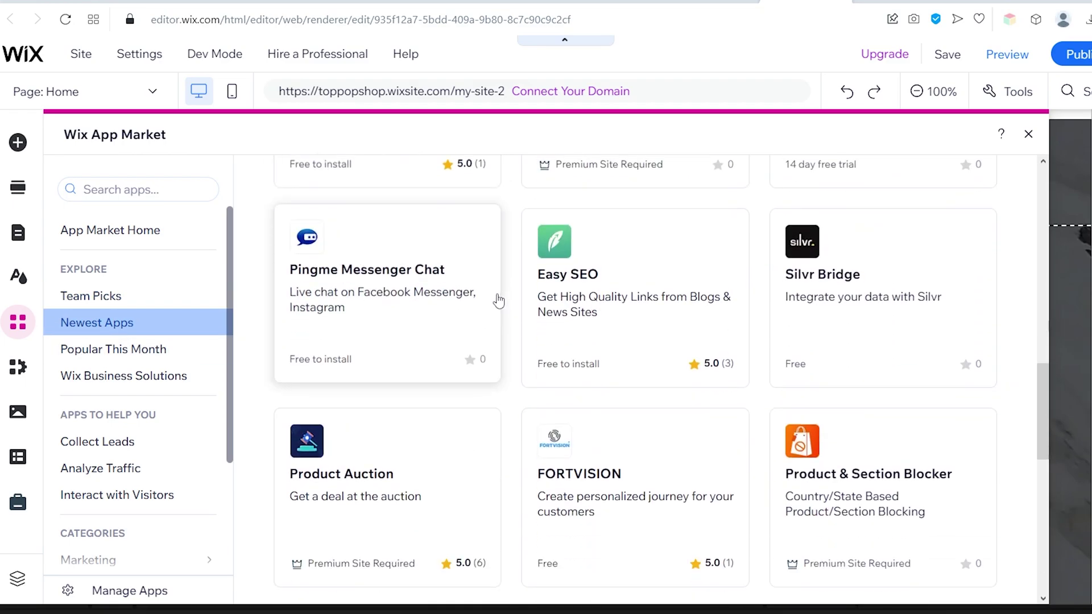
pyautogui.click(114, 349)
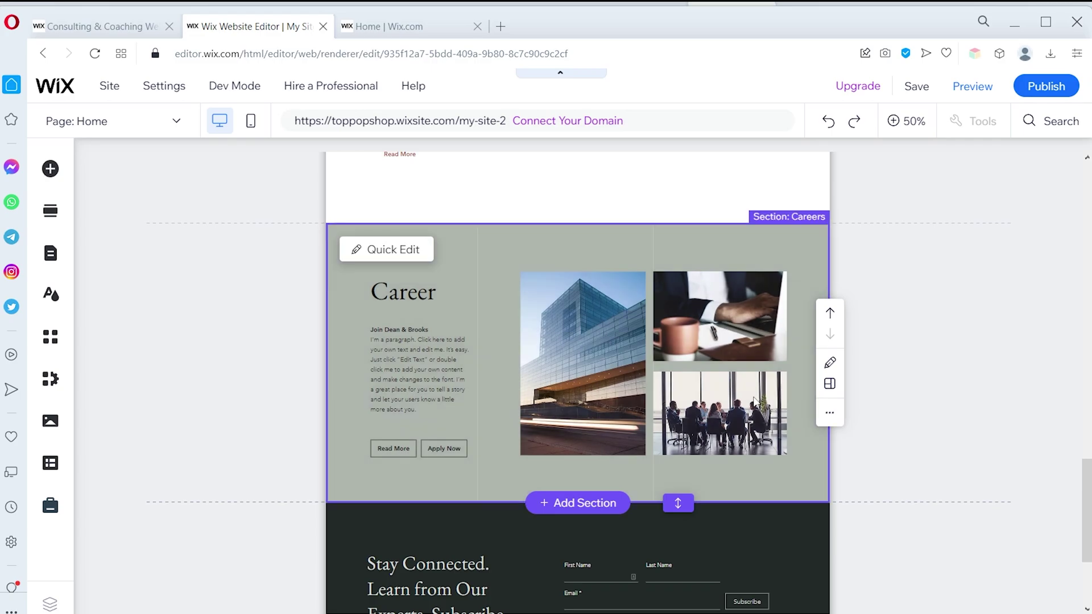
# Remove the Careers section from the Home page
pyautogui.press('Delete')
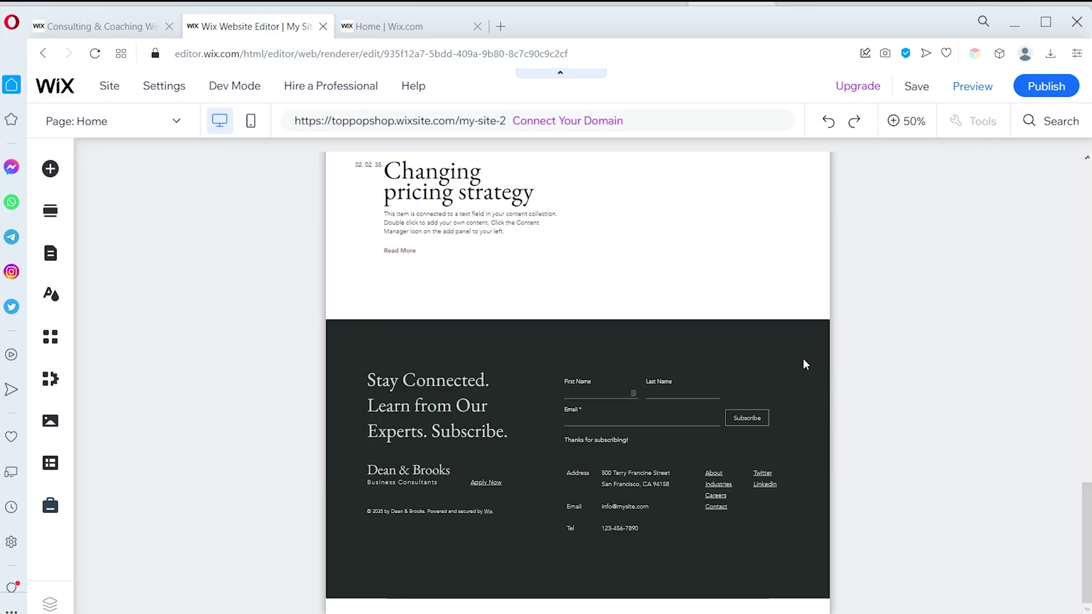
pyautogui.hotkey('ctrl', 'z')
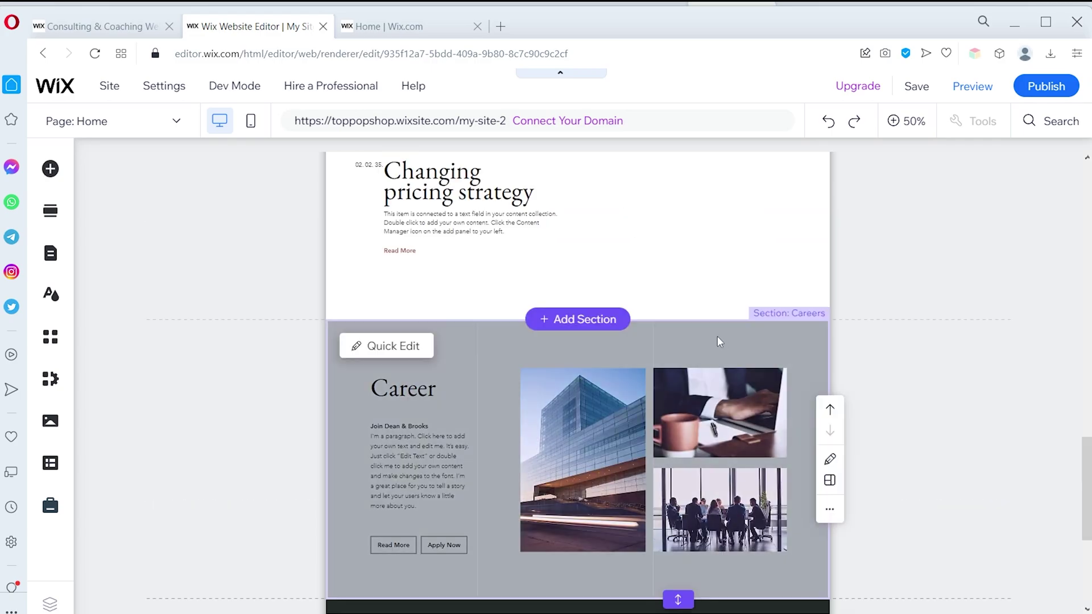
pyautogui.rightClick(719, 343)
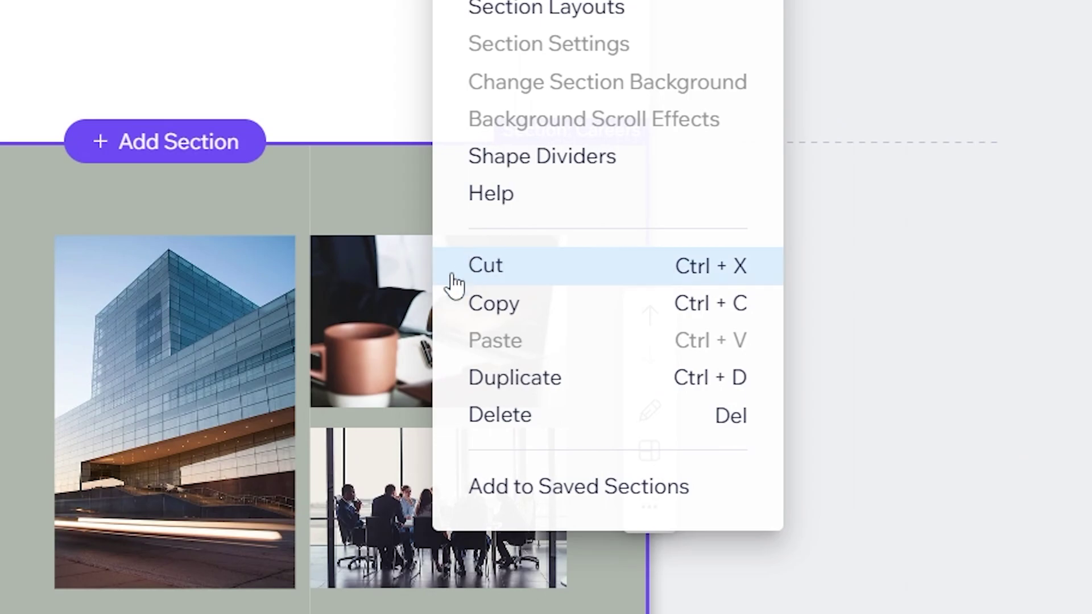
pyautogui.click(488, 415)
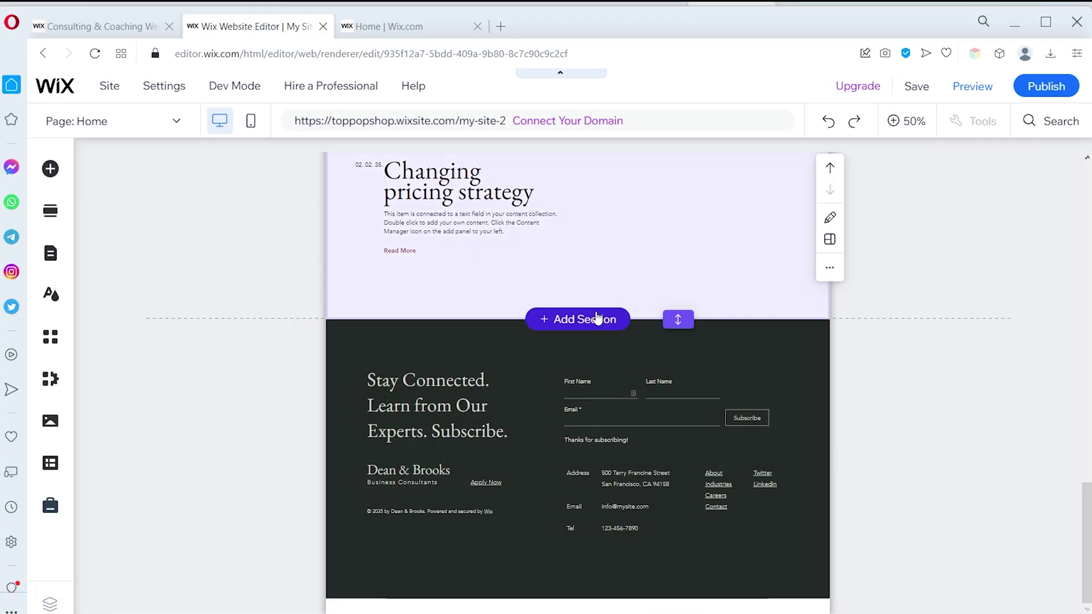
# Insert the Get to Know Us About section design above the footer
pyautogui.click(597, 319)
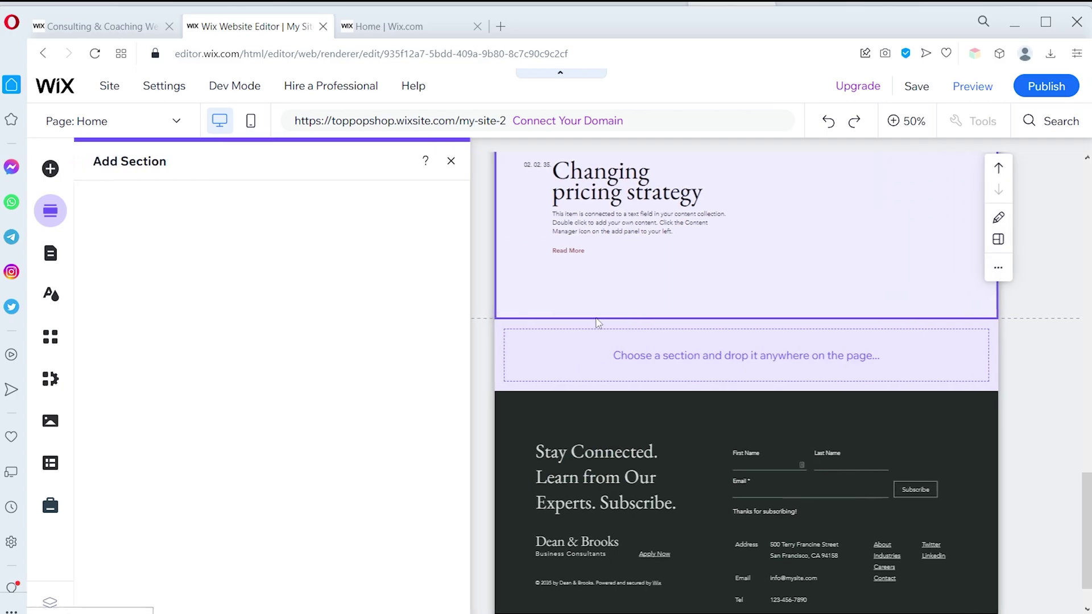
pyautogui.click(111, 267)
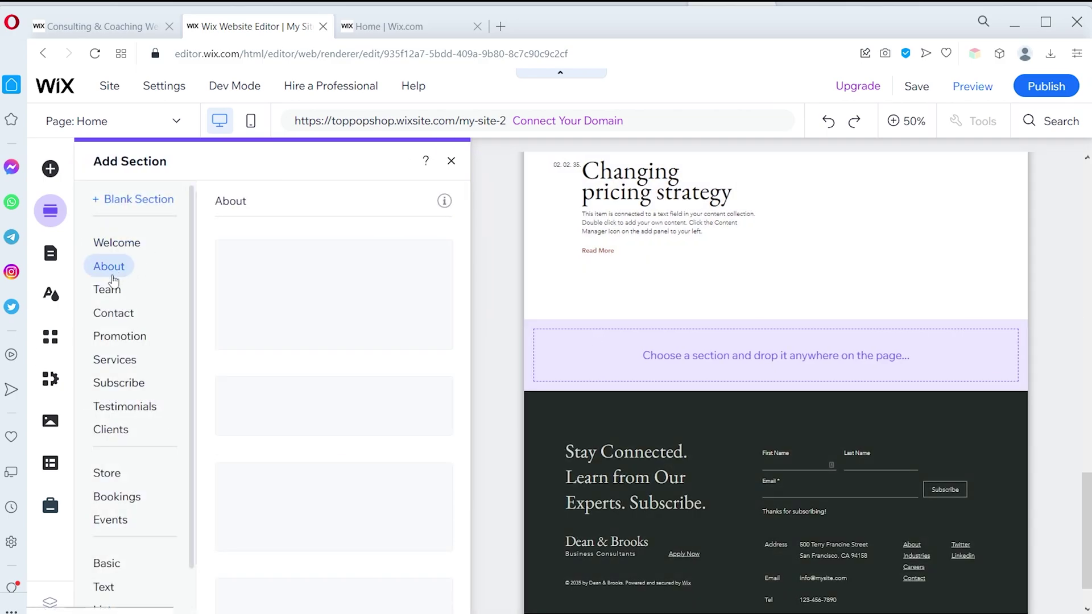
pyautogui.click(102, 293)
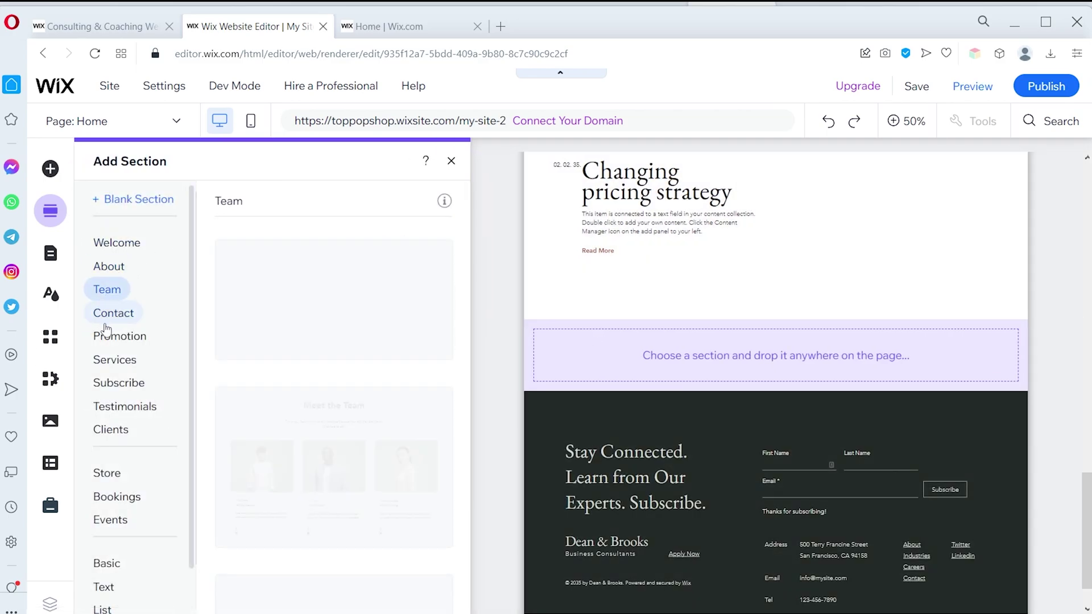
pyautogui.click(111, 325)
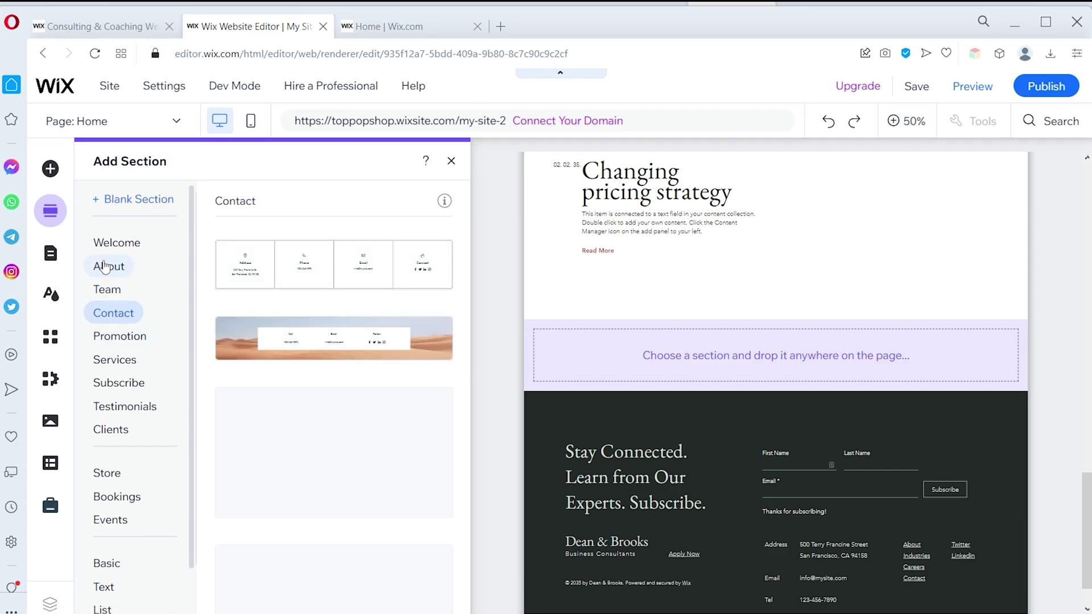
pyautogui.scroll(-3, 357, 286)
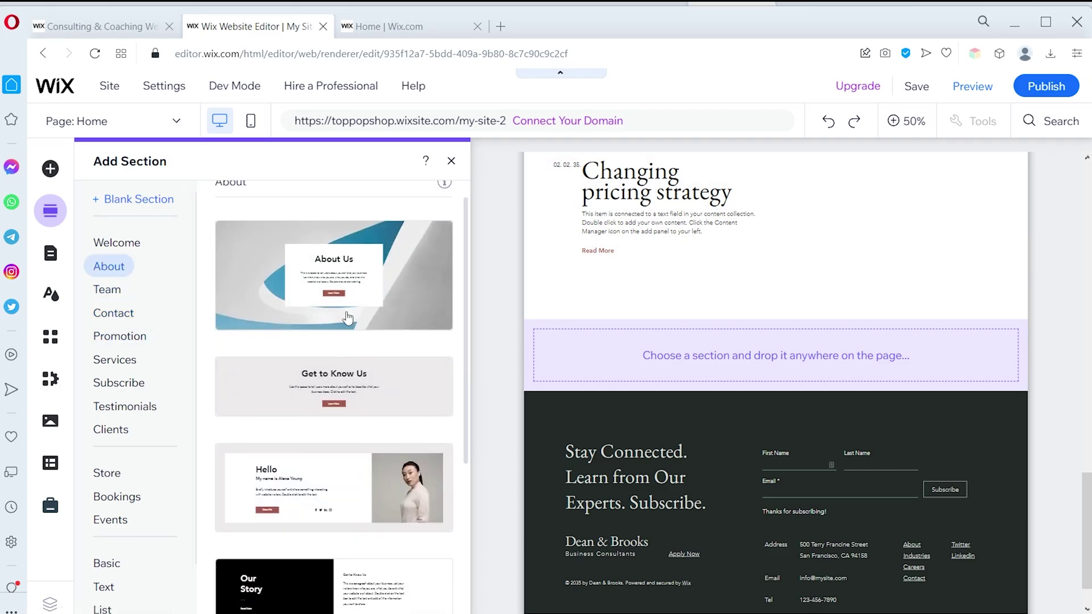
pyautogui.moveTo(356, 276); pyautogui.dragTo(679, 373)
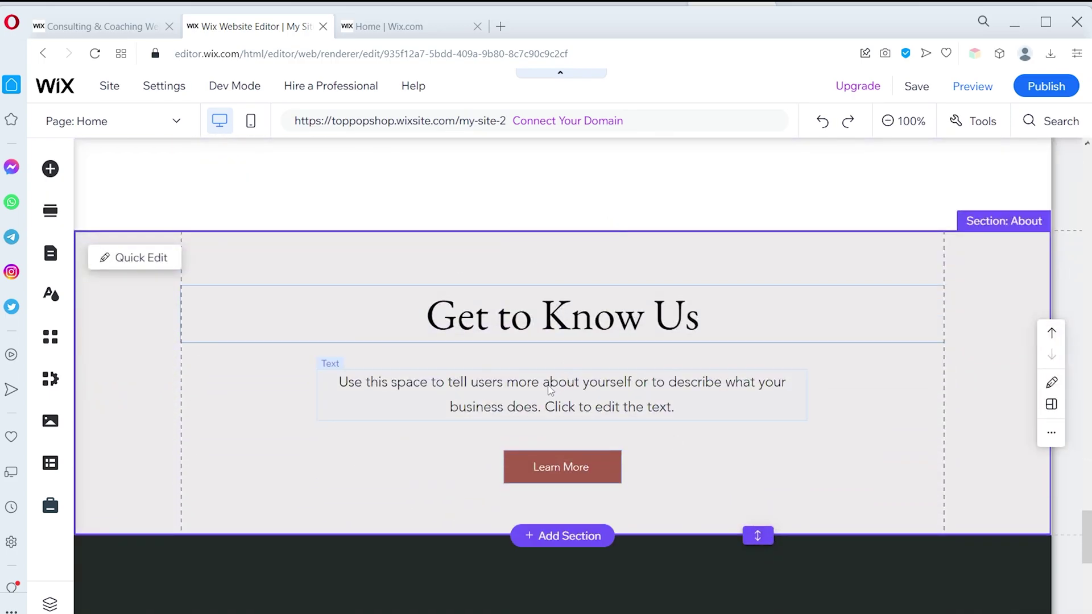
pyautogui.click(349, 274)
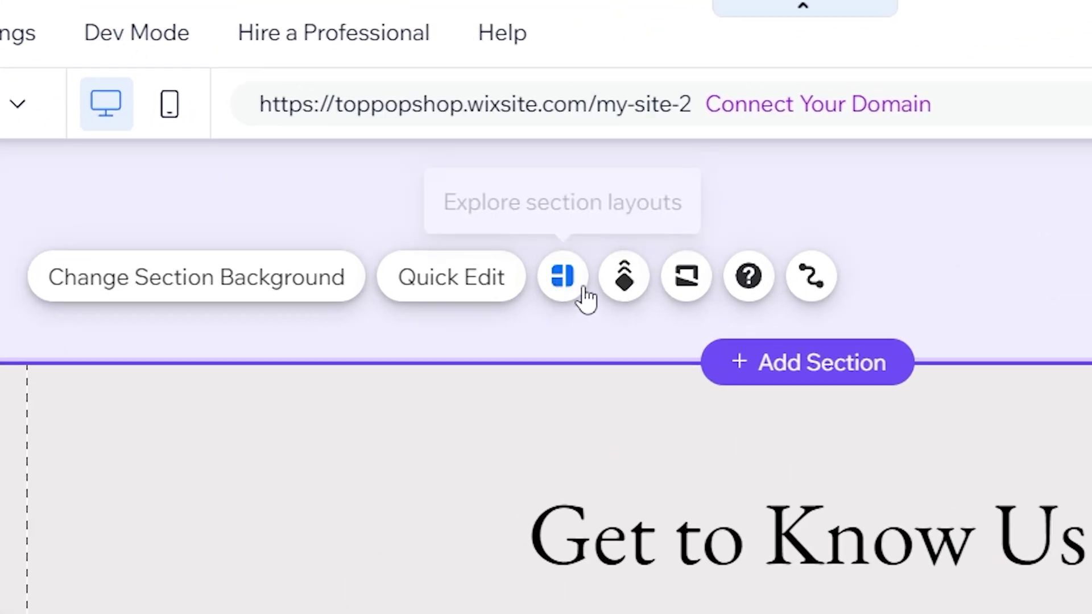
# Try the plain white left-aligned layout on the section, then revert to the original
pyautogui.click(574, 279)
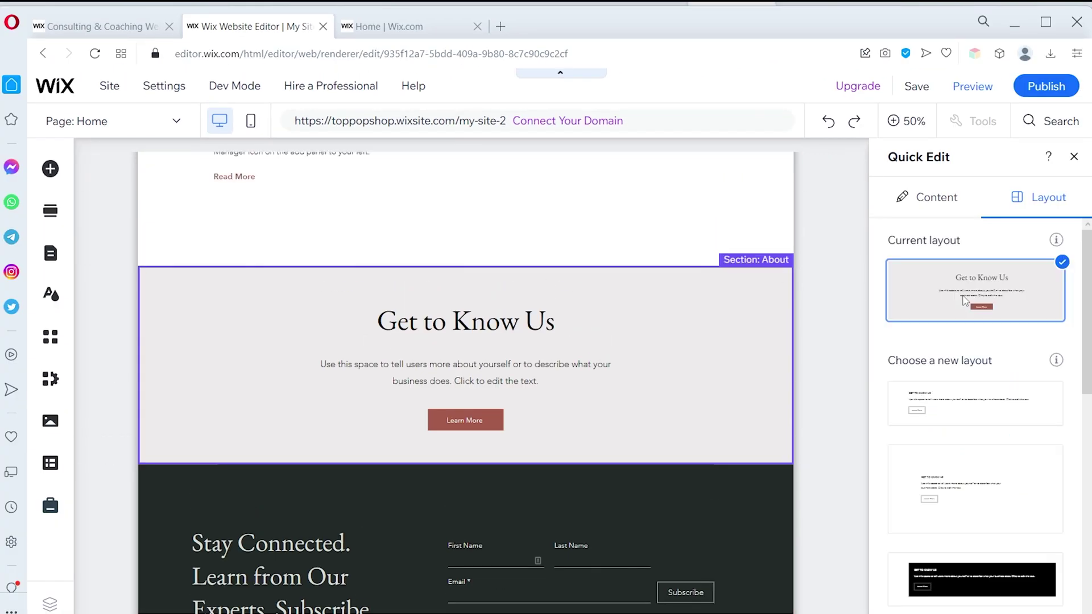
pyautogui.scroll(-5, 967, 342)
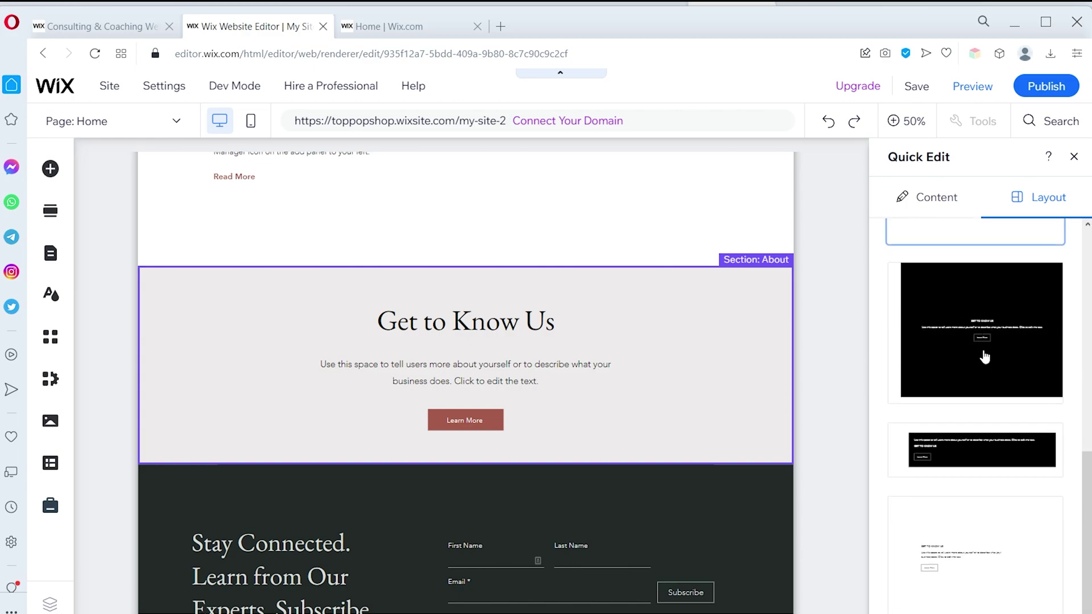
pyautogui.click(1008, 547)
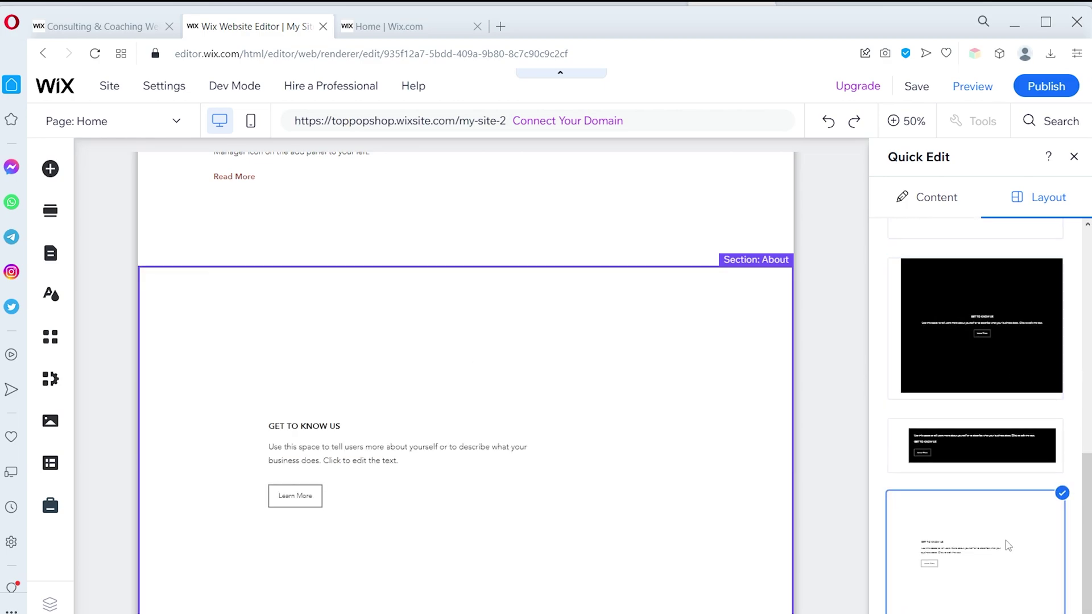
pyautogui.scroll(5, 982, 250)
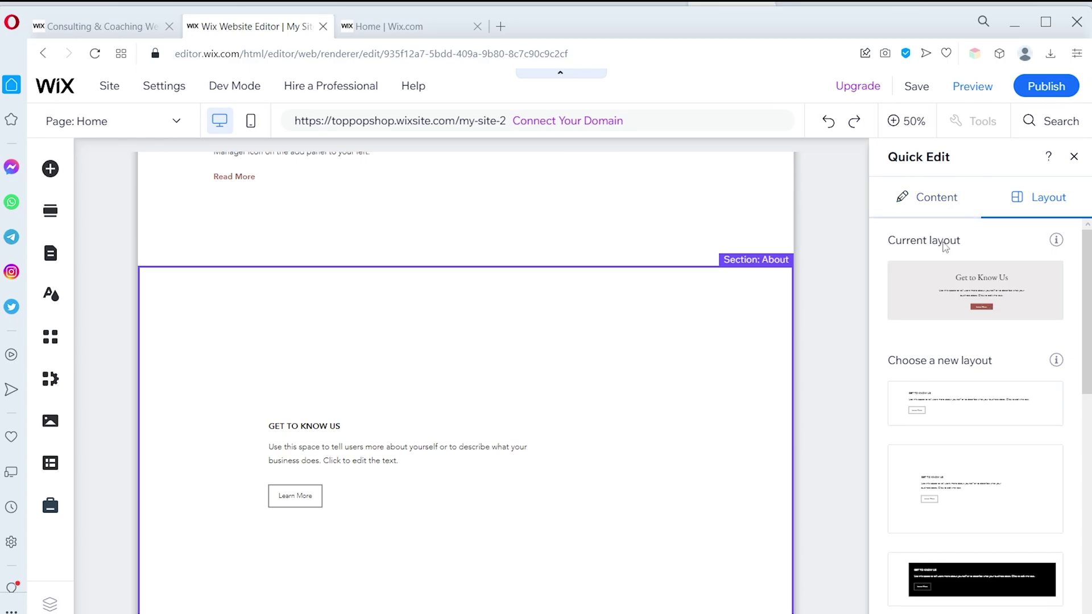
pyautogui.click(934, 196)
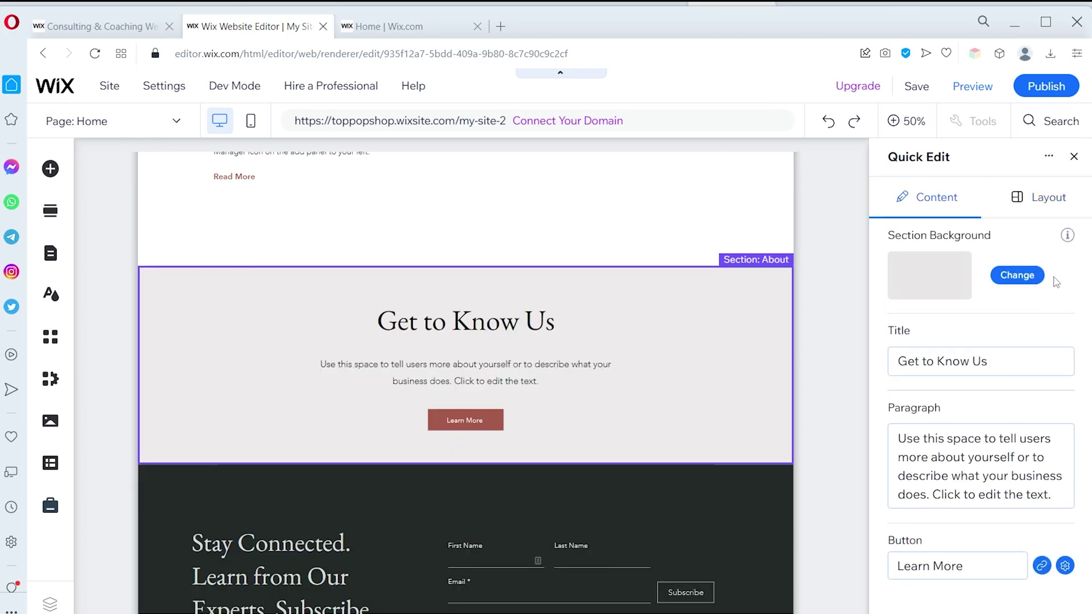
# Set the section background to a solid light grey colour
pyautogui.click(1018, 276)
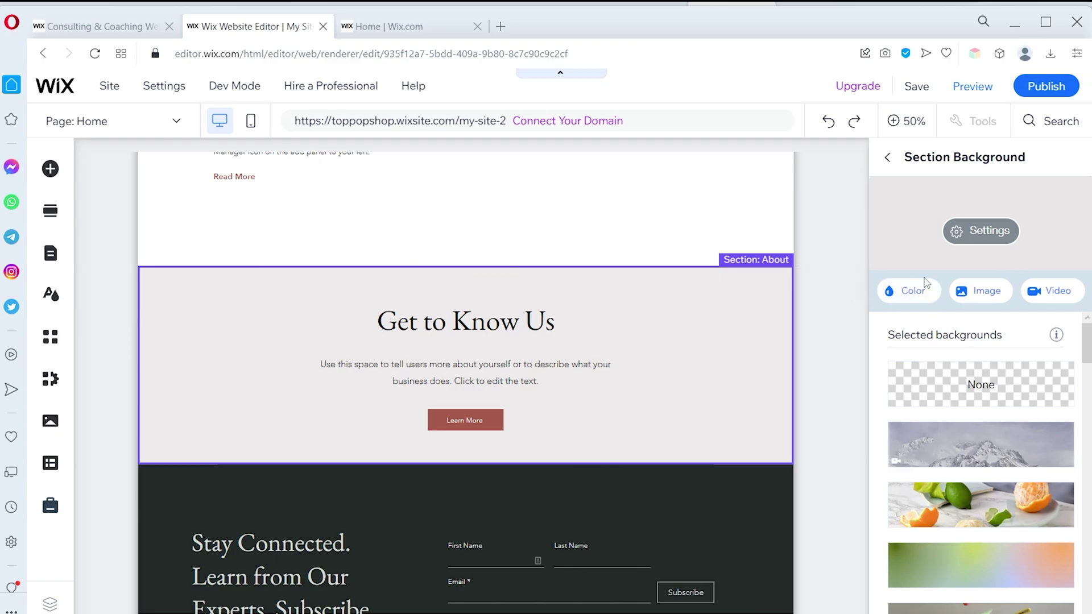
pyautogui.click(926, 283)
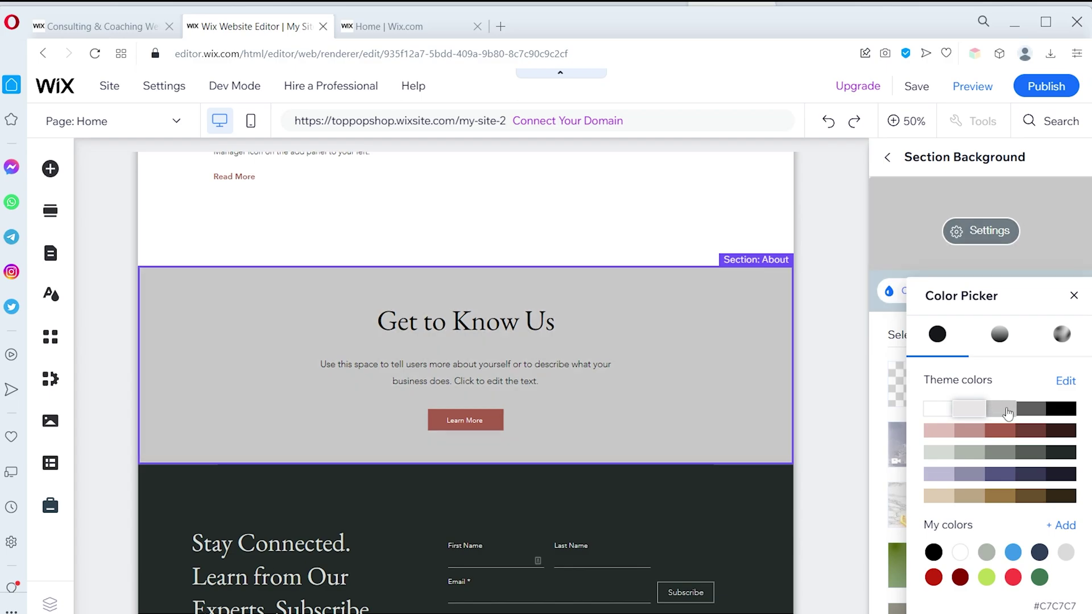
pyautogui.click(1008, 411)
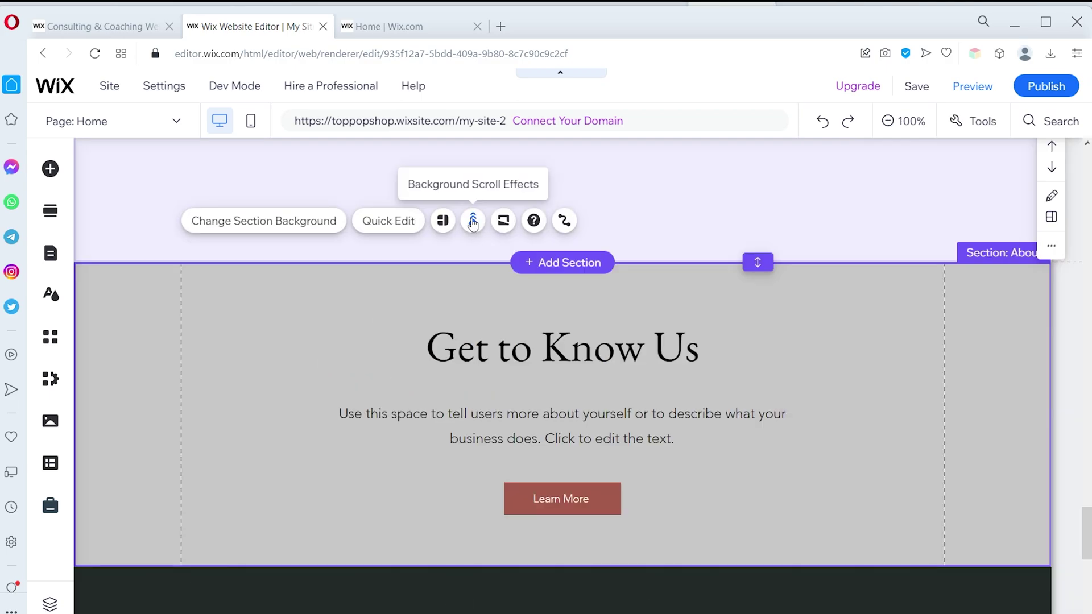
# Review the section's scroll effect and shape divider options without changing them
pyautogui.click(470, 222)
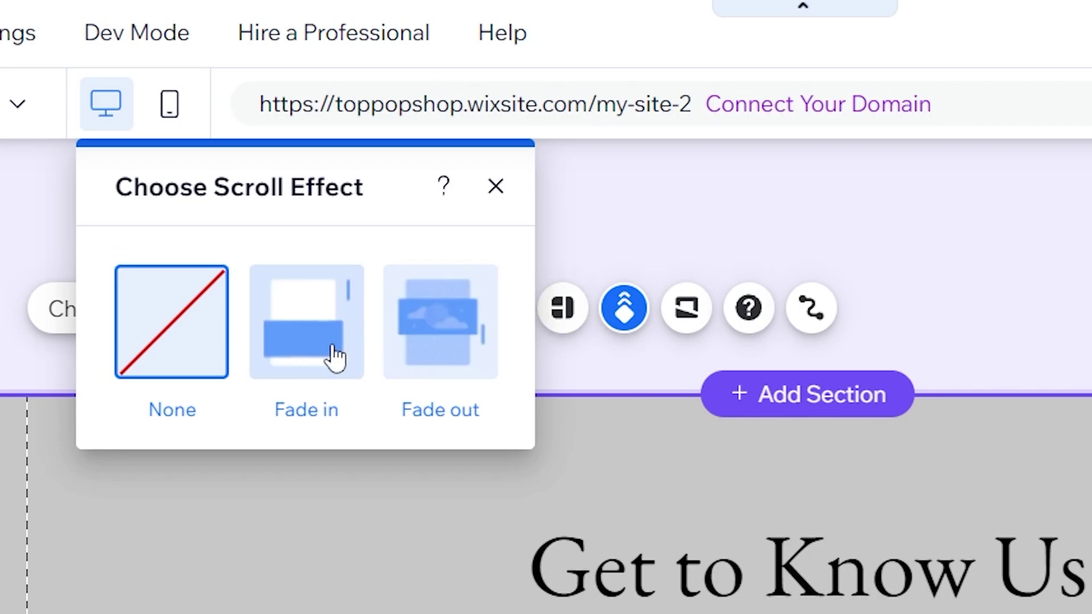
pyautogui.click(688, 307)
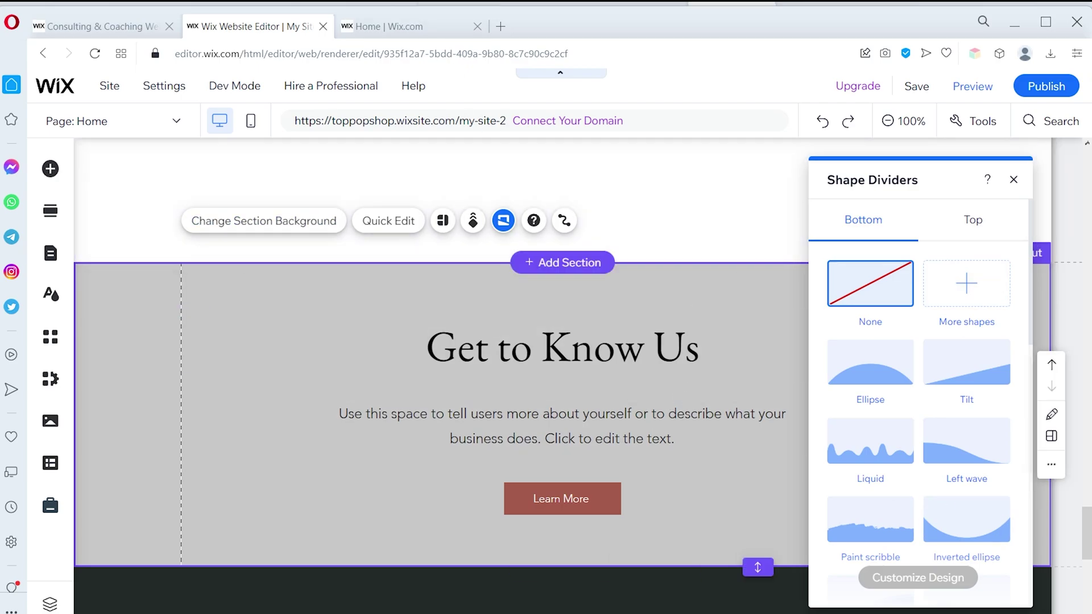
pyautogui.click(1013, 180)
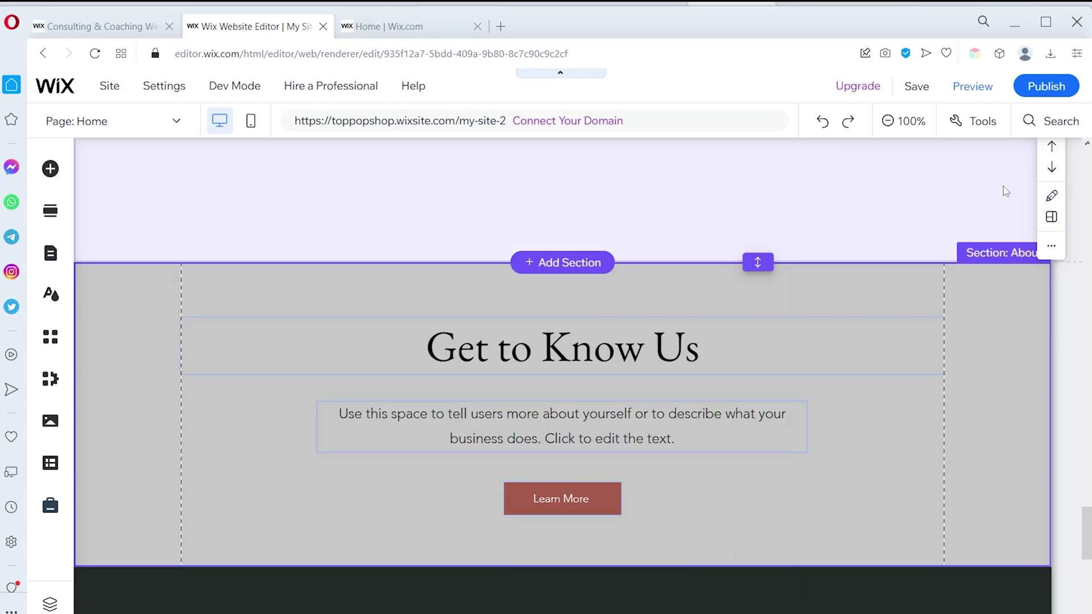
# Delete the Get to Know Us paragraph, undo it, and dismiss its actions menu, keeping the text
pyautogui.click(623, 340)
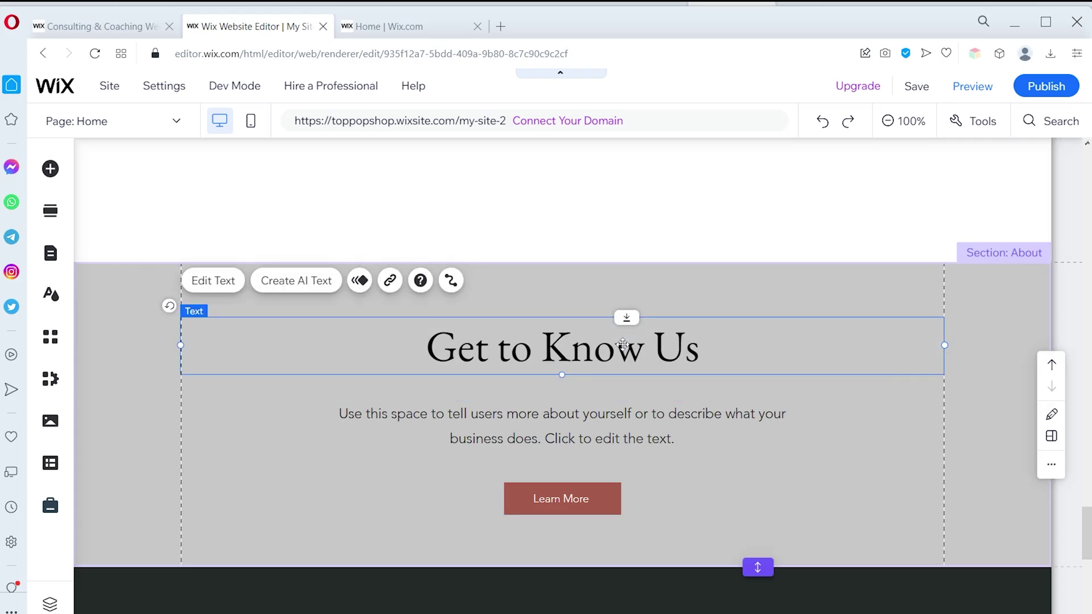
pyautogui.scroll(-2, 597, 335)
pyautogui.click(555, 330)
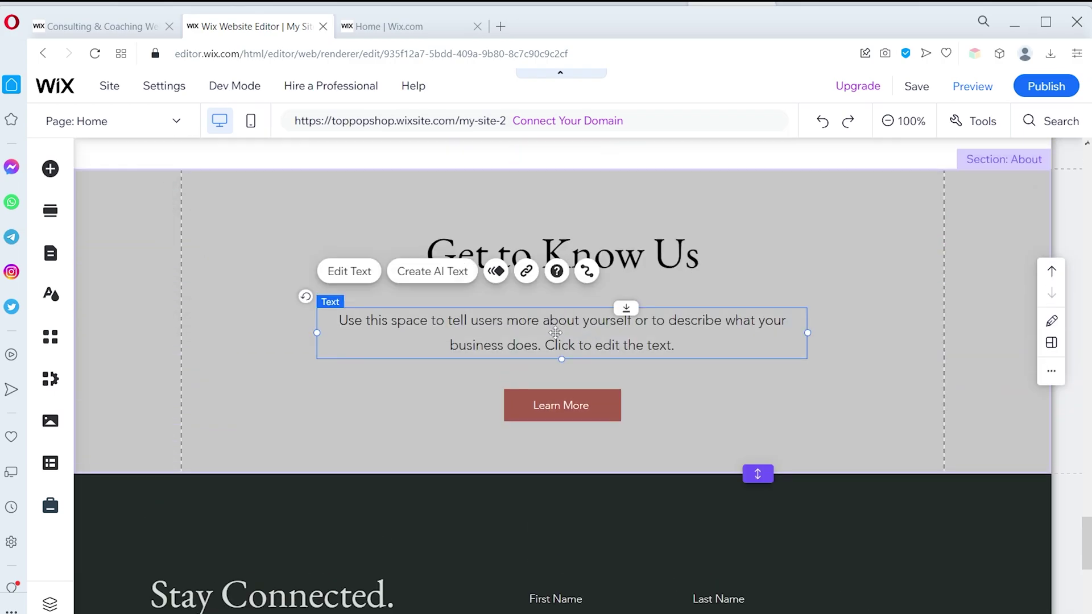
pyautogui.press('Delete')
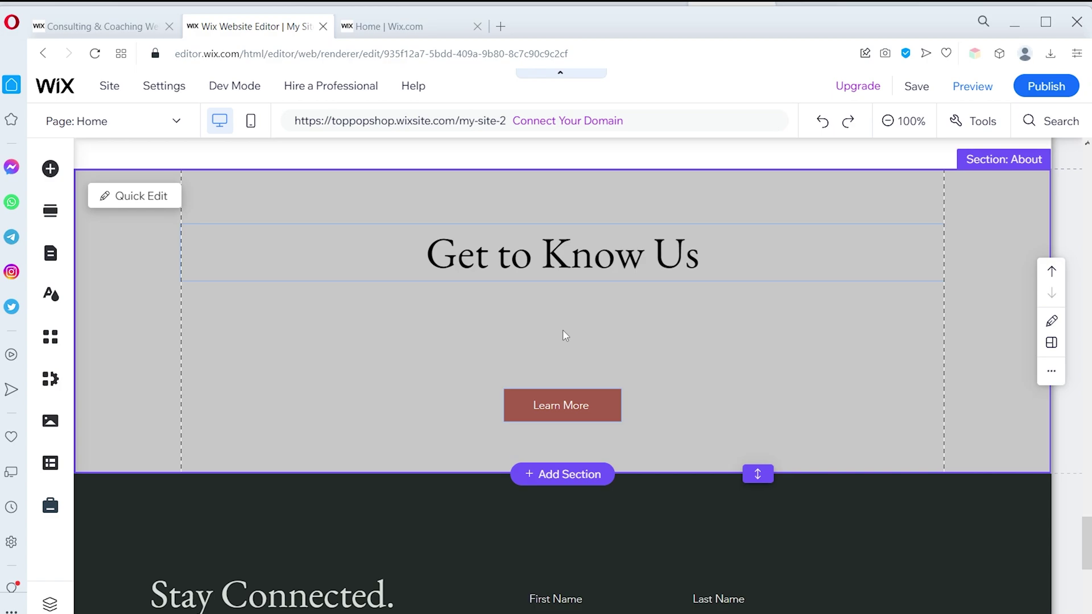
pyautogui.hotkey('ctrl', 'z')
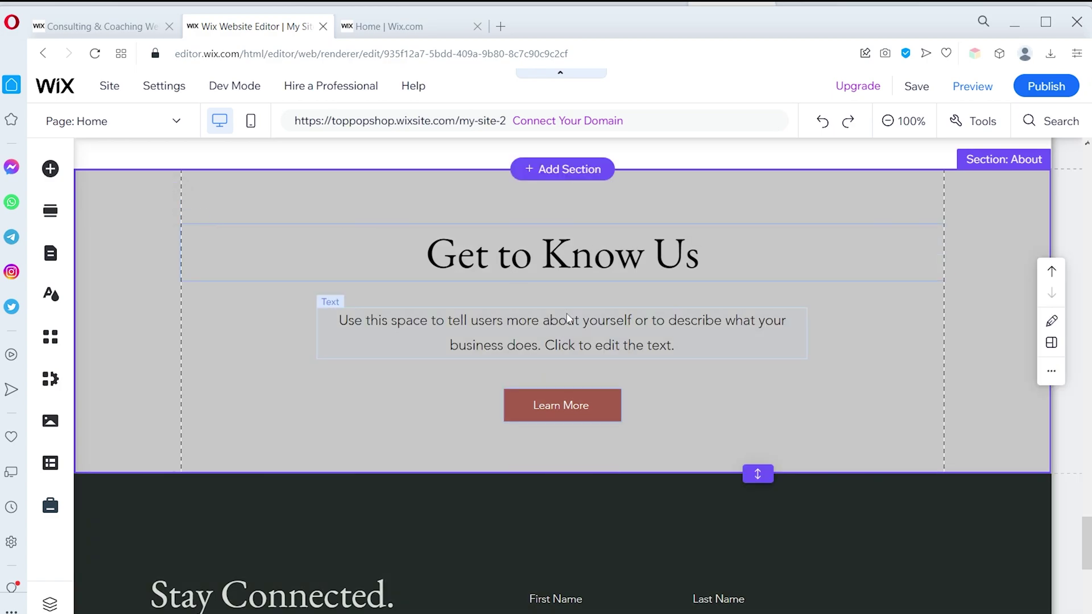
pyautogui.click(575, 330)
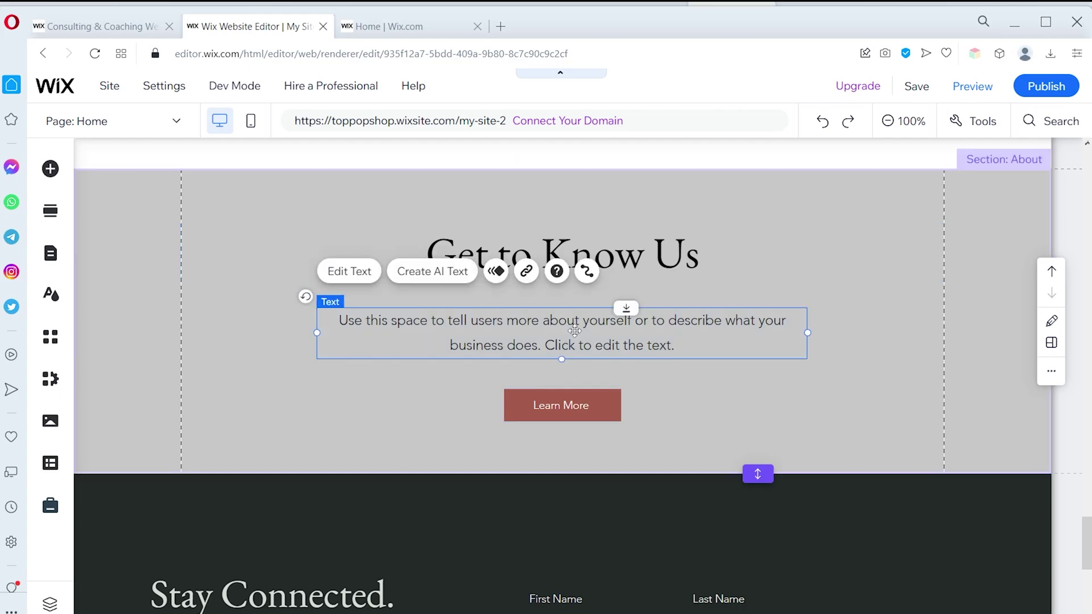
pyautogui.rightClick(580, 333)
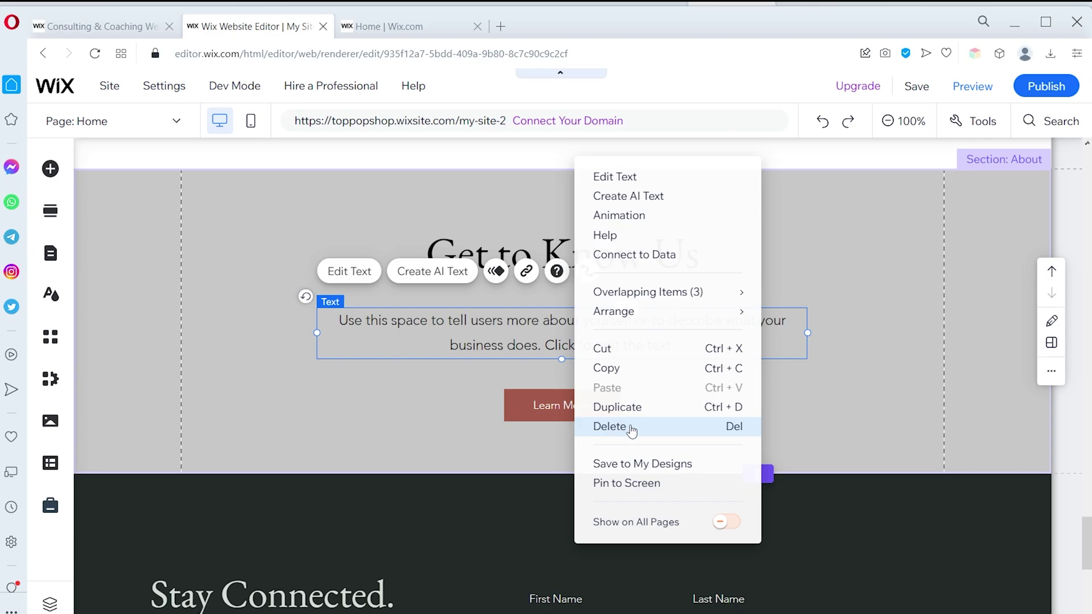
pyautogui.click(982, 407)
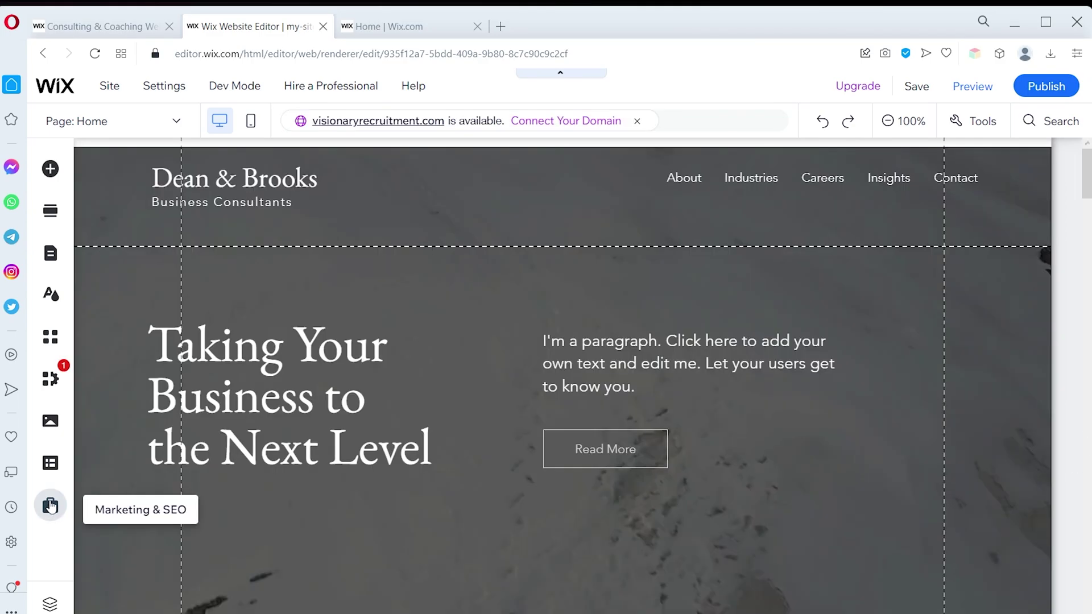
# Add an abstract Free Wix Illustration to the Get to Know Us section
pyautogui.click(51, 169)
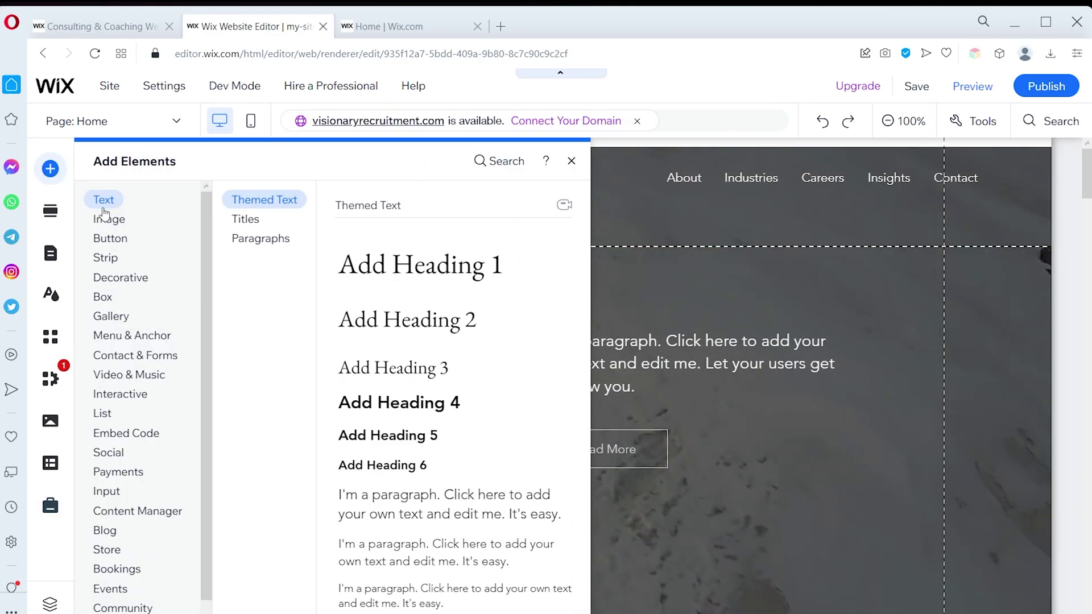
pyautogui.moveTo(103, 266)
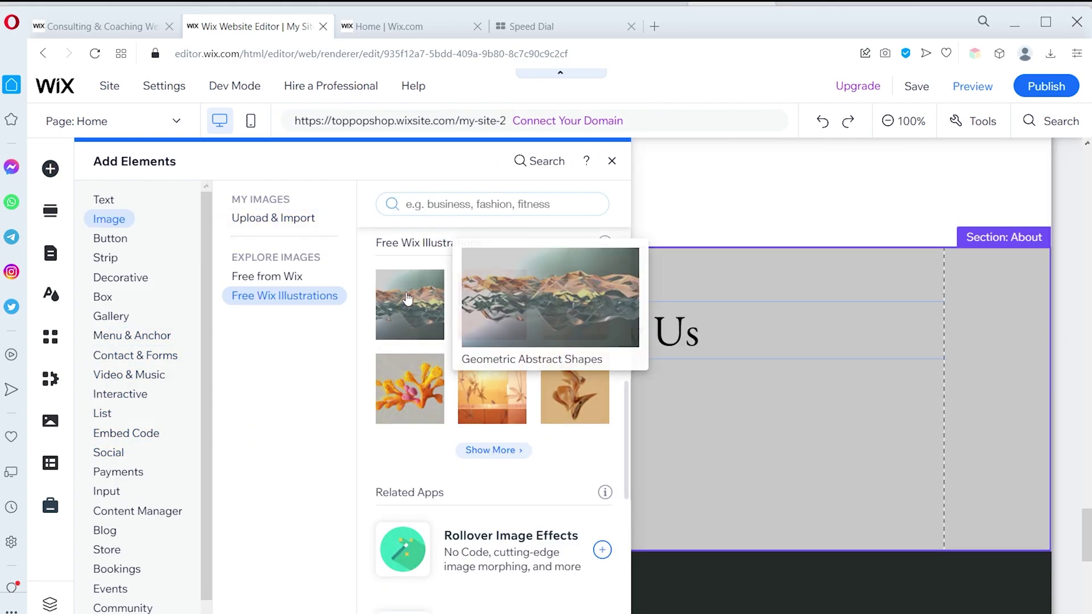
pyautogui.click(478, 356)
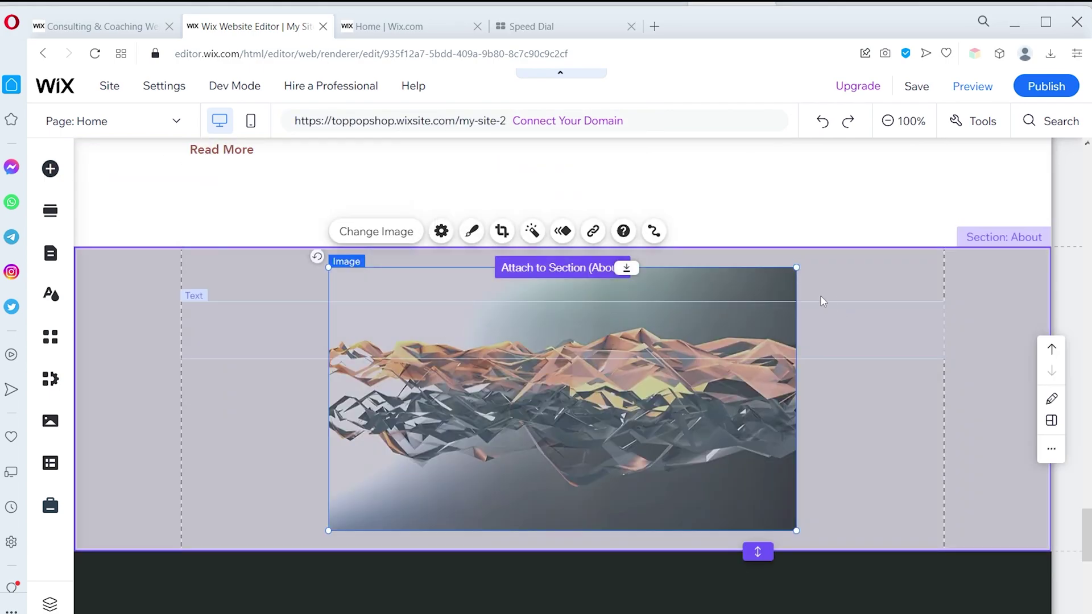
# Extend the section's bottom edge and drag the illustration into place above Learn More
pyautogui.moveTo(763, 548); pyautogui.dragTo(760, 609)
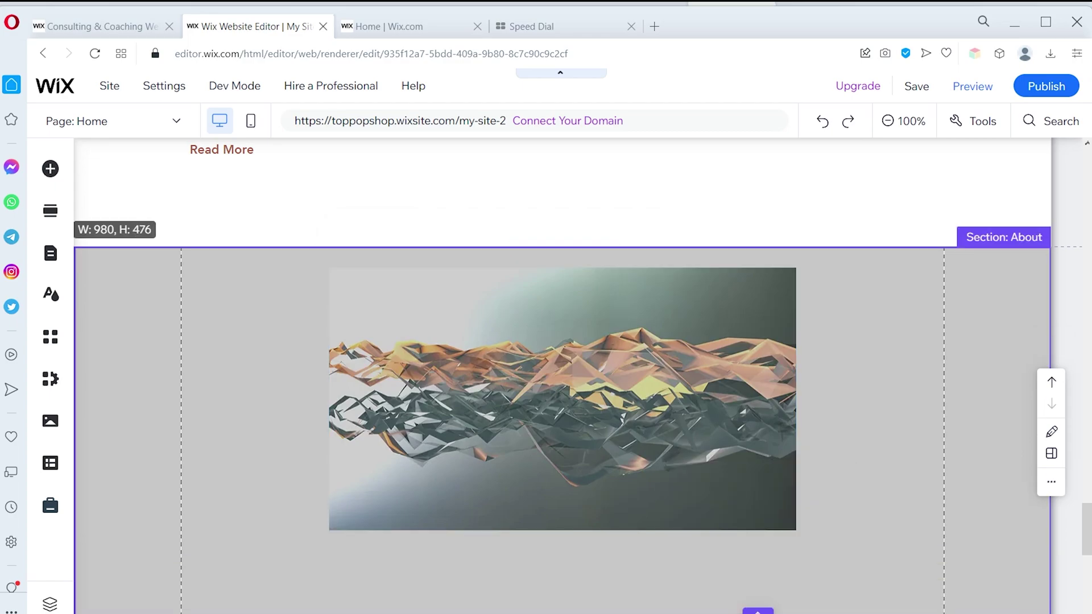
pyautogui.scroll(-3, 777, 548)
pyautogui.moveTo(755, 461); pyautogui.dragTo(759, 517)
pyautogui.scroll(3, 775, 397)
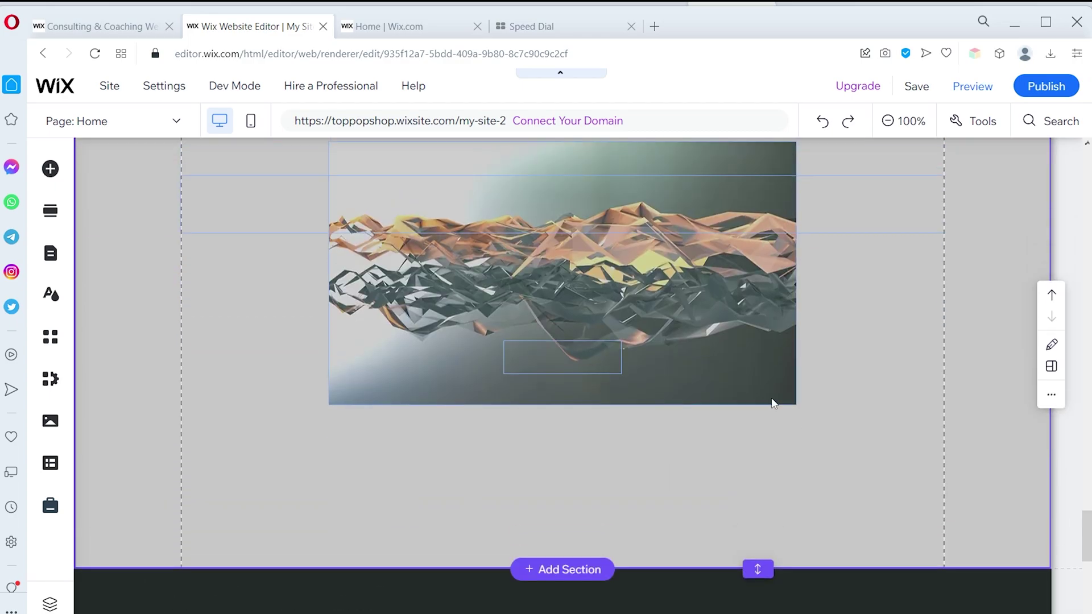
pyautogui.click(653, 364)
pyautogui.moveTo(649, 408); pyautogui.dragTo(674, 373)
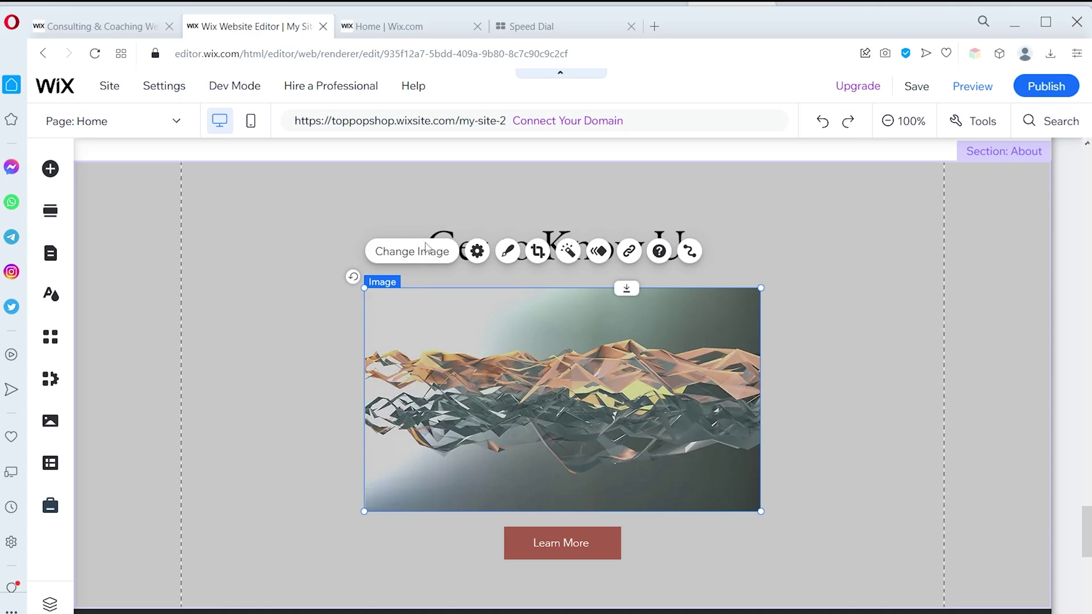
# Replace the illustration with an office photo from the image library
pyautogui.click(424, 260)
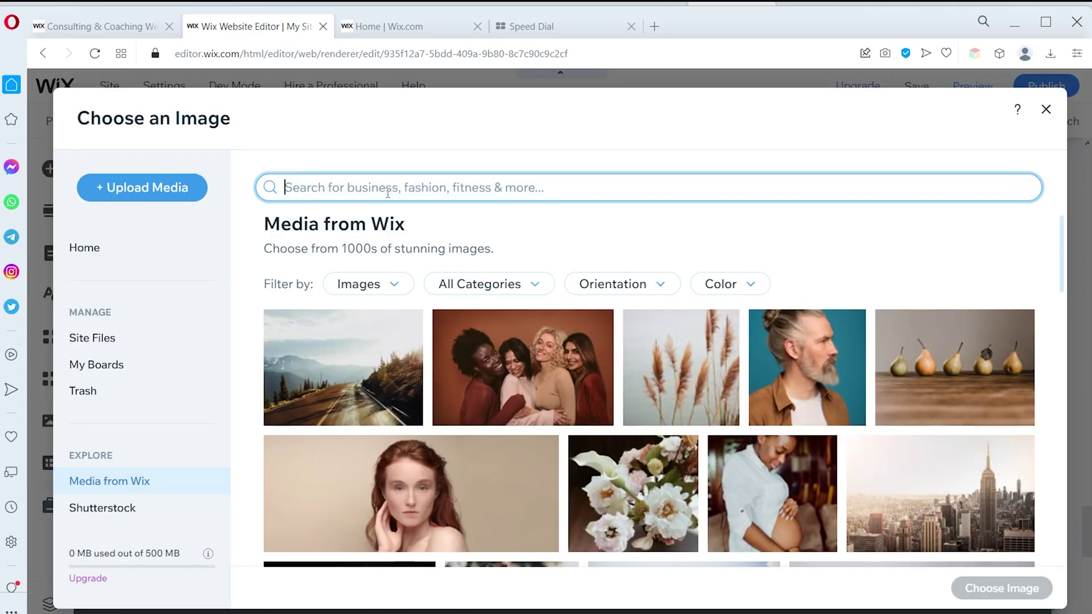
pyautogui.press('Return')
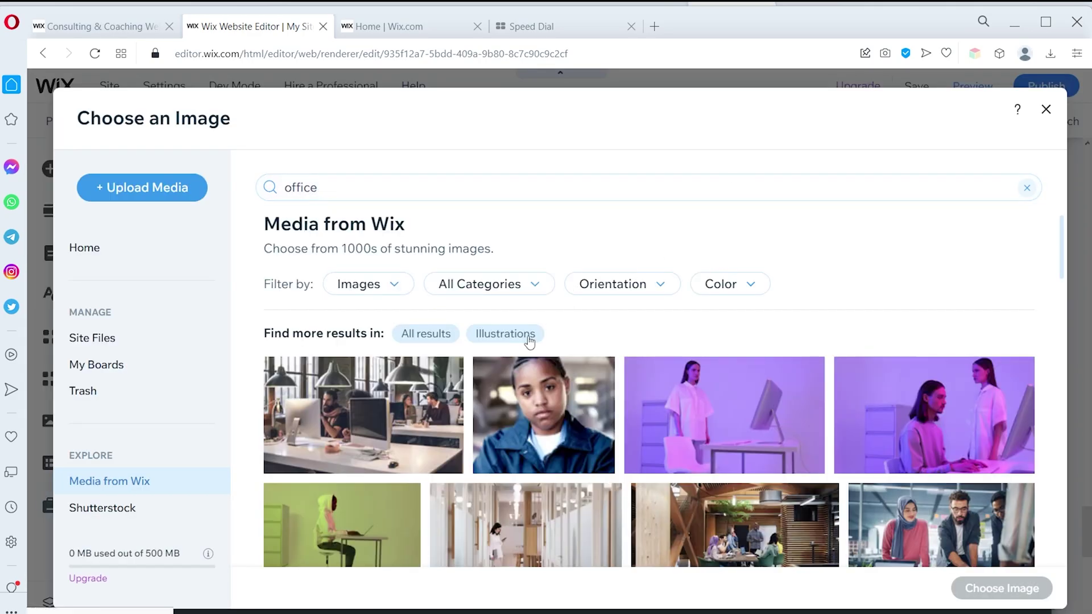
pyautogui.click(404, 392)
pyautogui.click(968, 588)
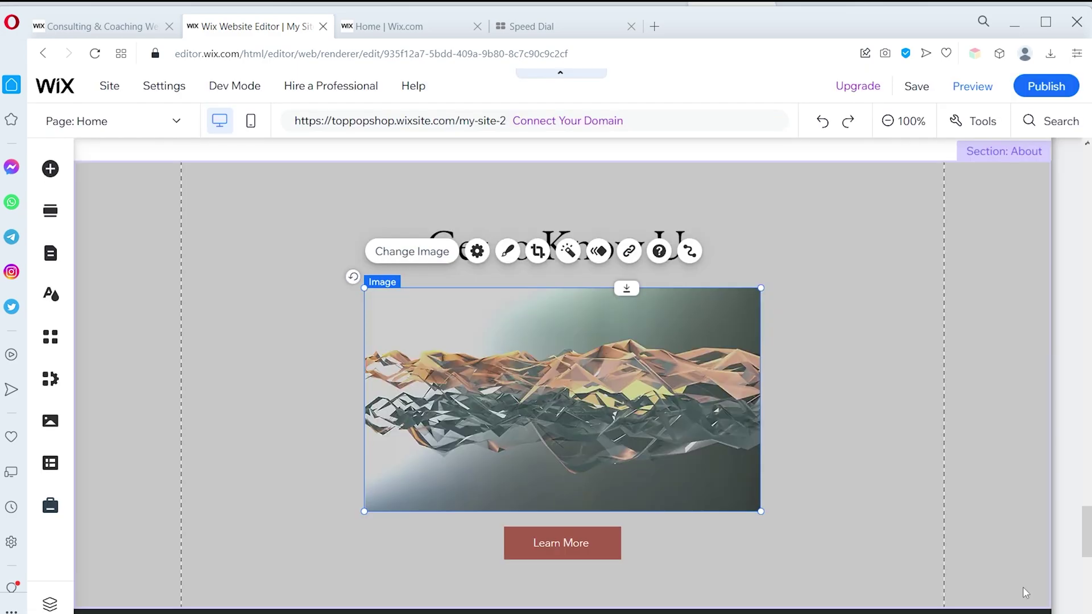
# Crop the office photo shorter by trimming its top and bottom
pyautogui.click(699, 407)
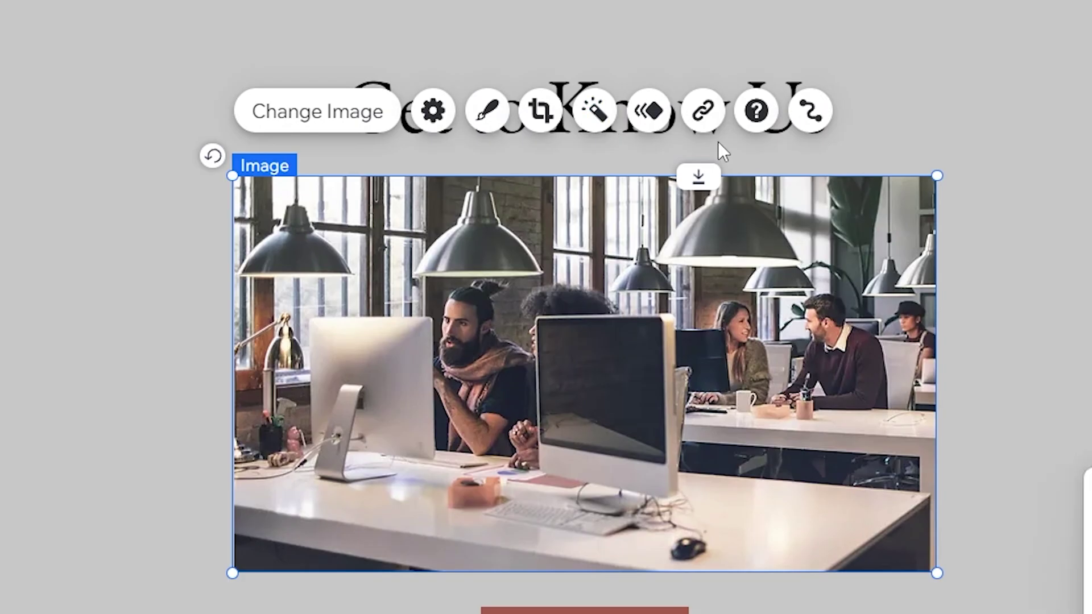
pyautogui.click(545, 105)
pyautogui.moveTo(576, 135); pyautogui.dragTo(576, 191)
pyautogui.moveTo(578, 527); pyautogui.dragTo(577, 471)
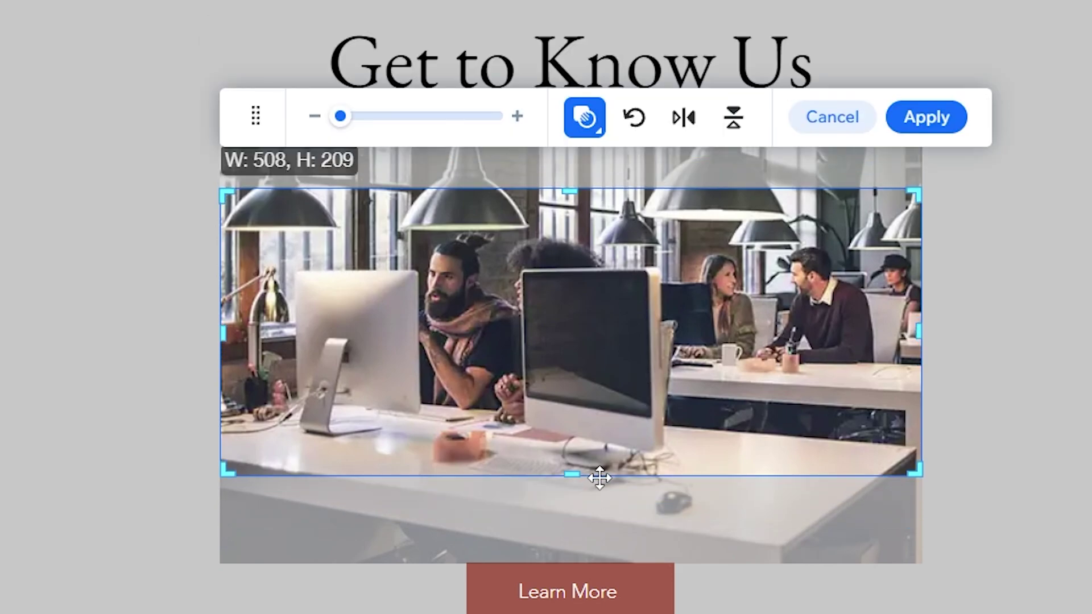
pyautogui.click(933, 123)
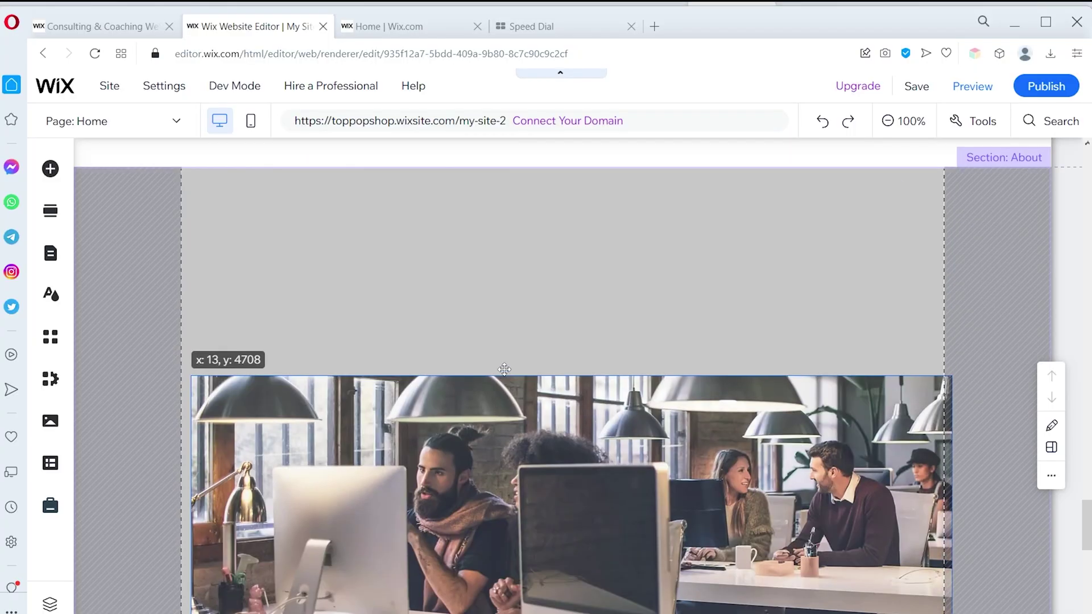
# Move the photo to the section top and raise the Get to Know Us heading over it
pyautogui.moveTo(504, 370); pyautogui.dragTo(515, 281)
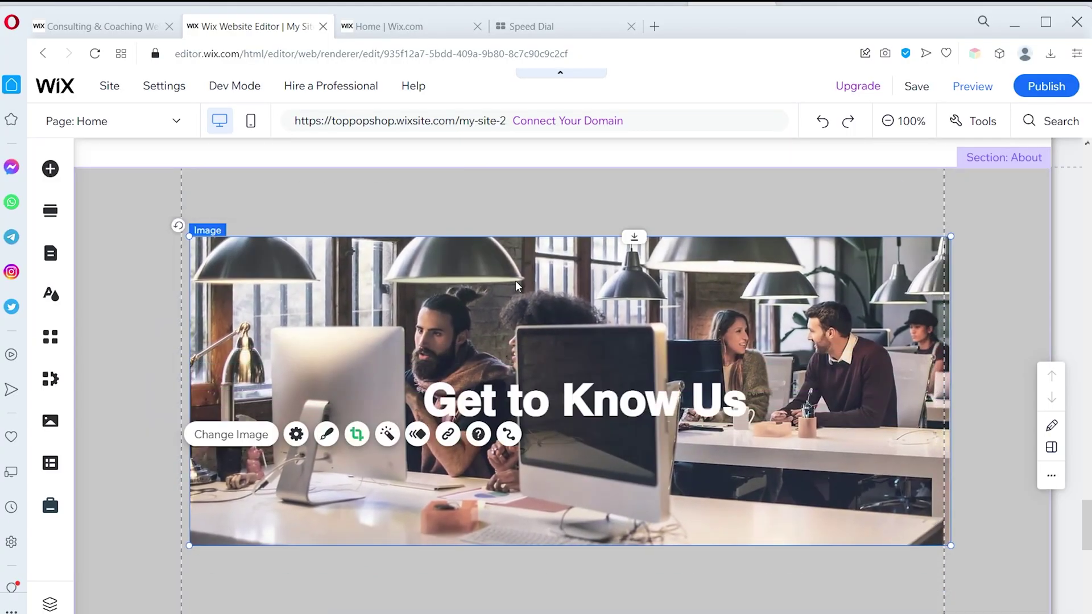
pyautogui.moveTo(790, 273); pyautogui.dragTo(781, 207)
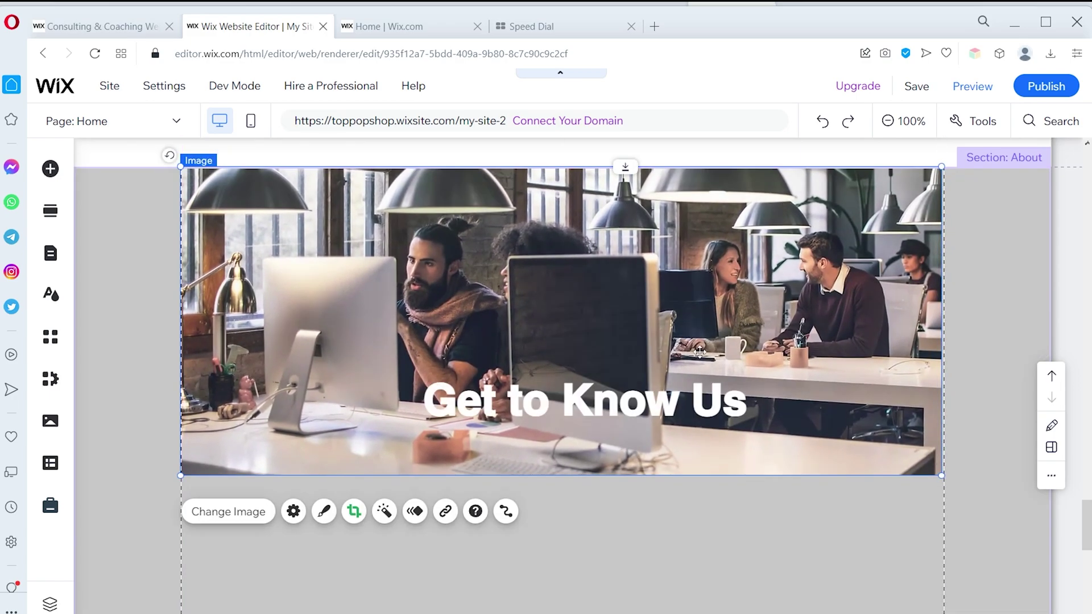
pyautogui.click(574, 397)
pyautogui.moveTo(574, 398); pyautogui.dragTo(563, 313)
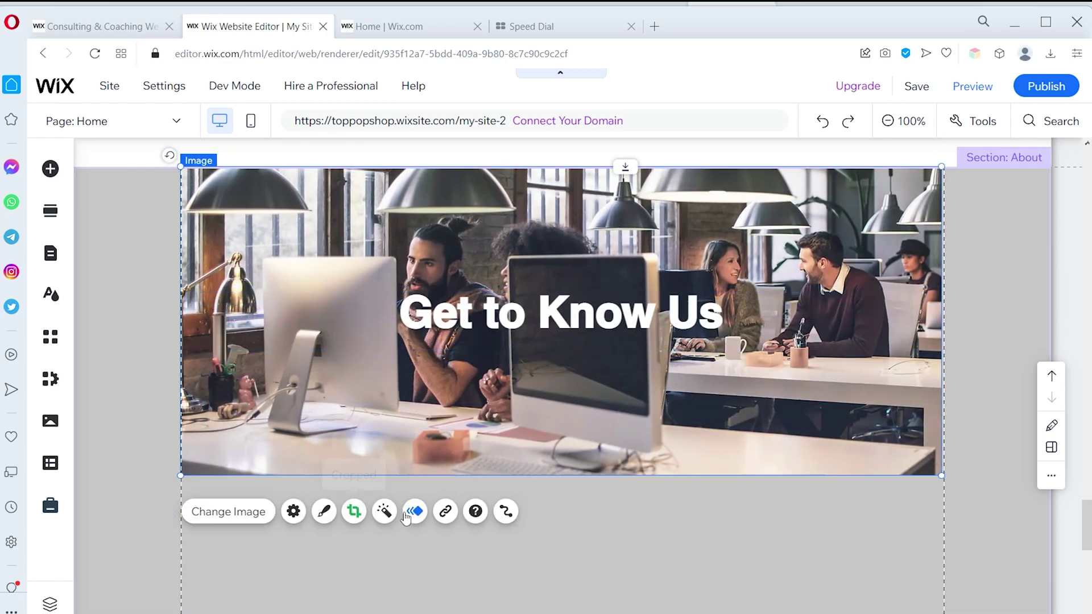
# Look through the office photo's frame design, filter, animation and link options
pyautogui.click(325, 512)
pyautogui.click(910, 567)
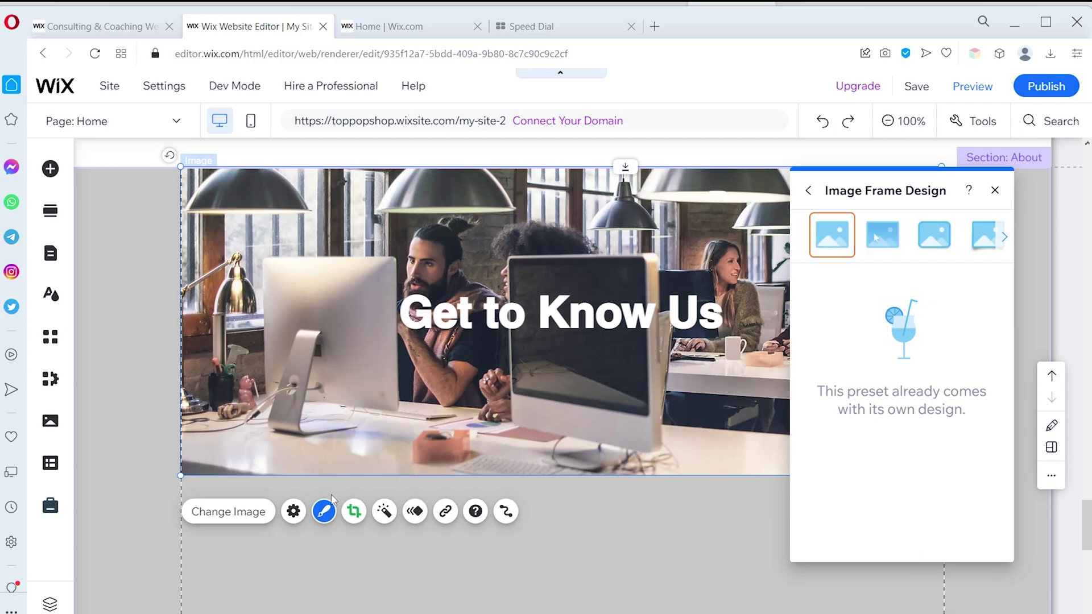
pyautogui.click(384, 511)
pyautogui.click(413, 511)
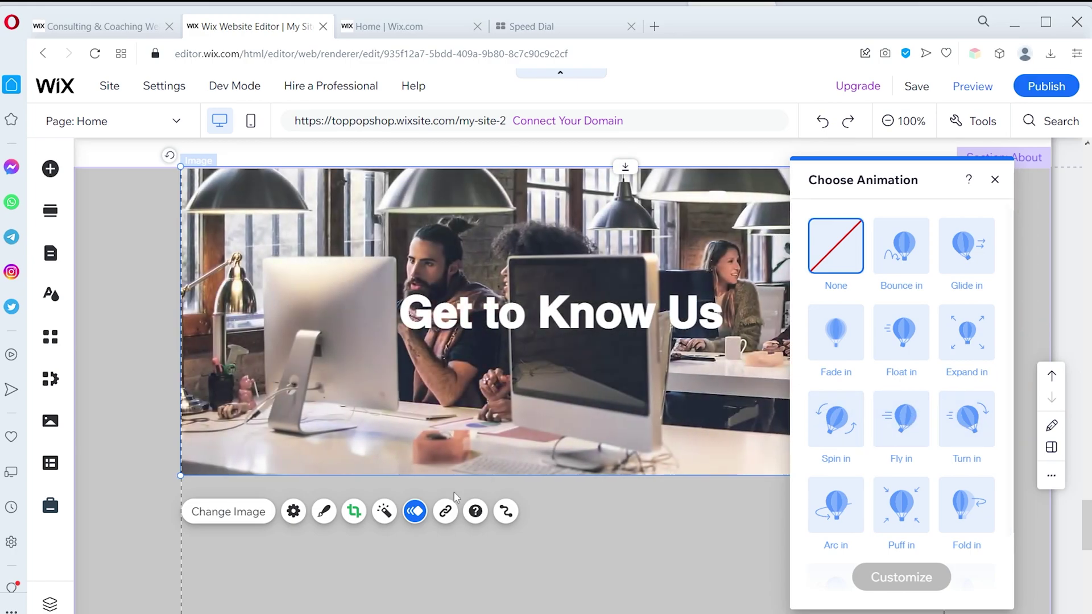
pyautogui.click(445, 511)
pyautogui.press('Escape')
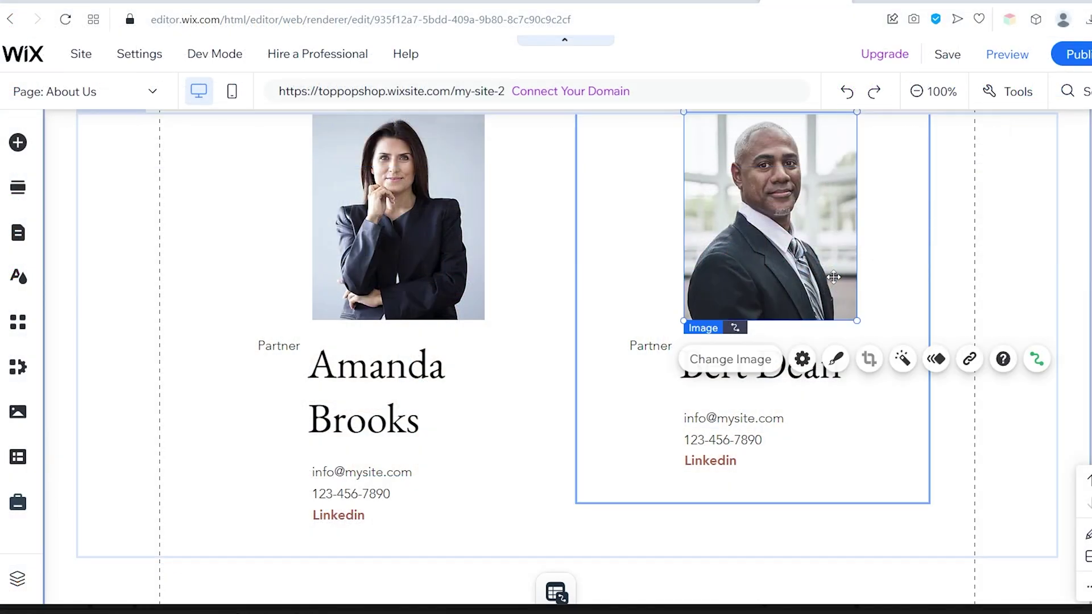
# Open the partner photo's image settings and scroll through them
pyautogui.doubleClick(771, 261)
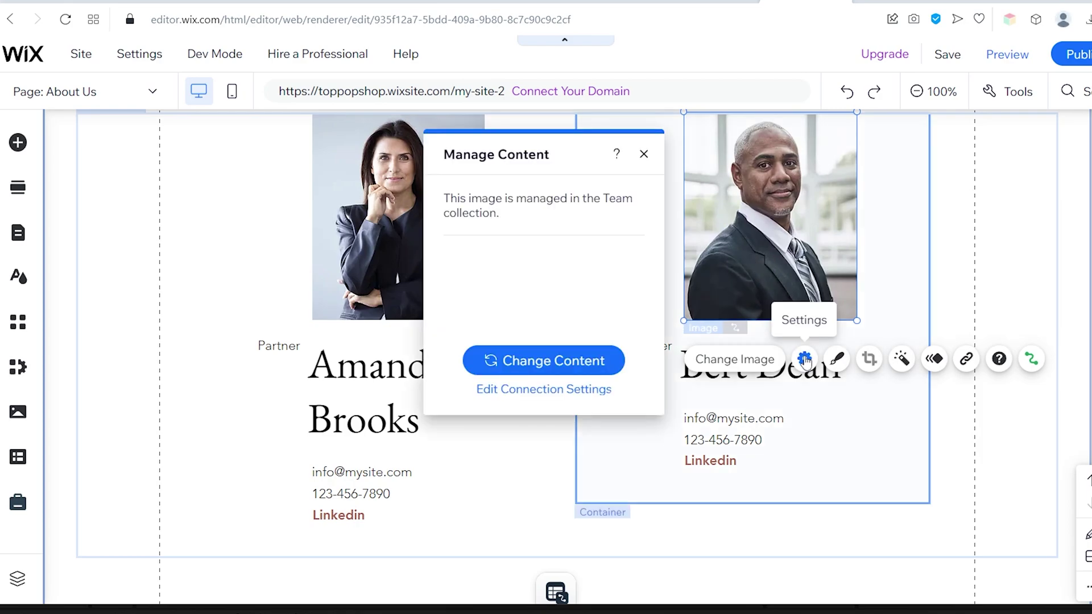
pyautogui.click(805, 360)
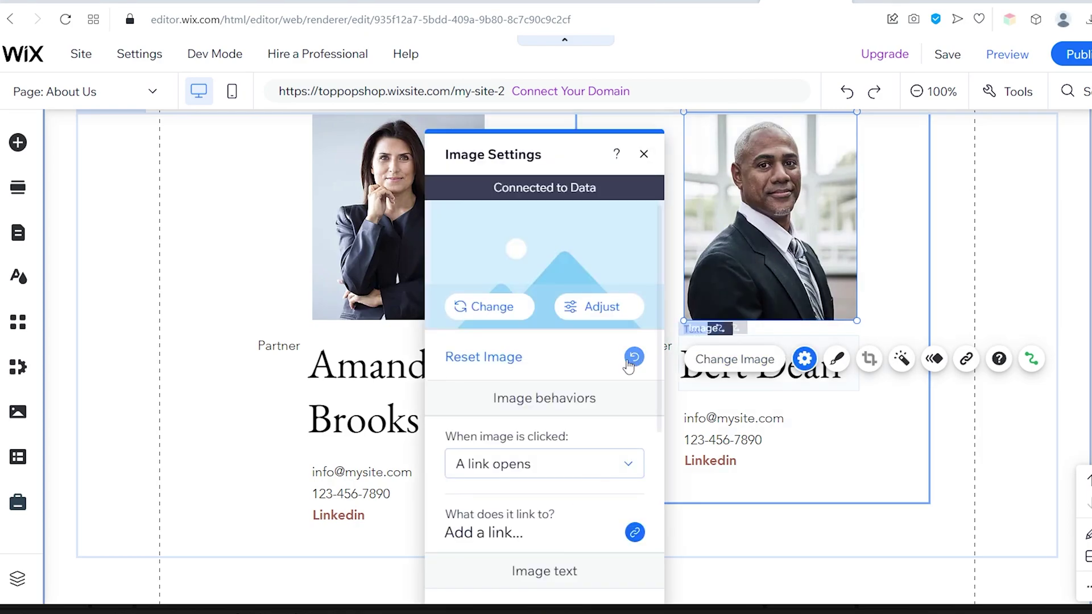
pyautogui.scroll(-3, 592, 367)
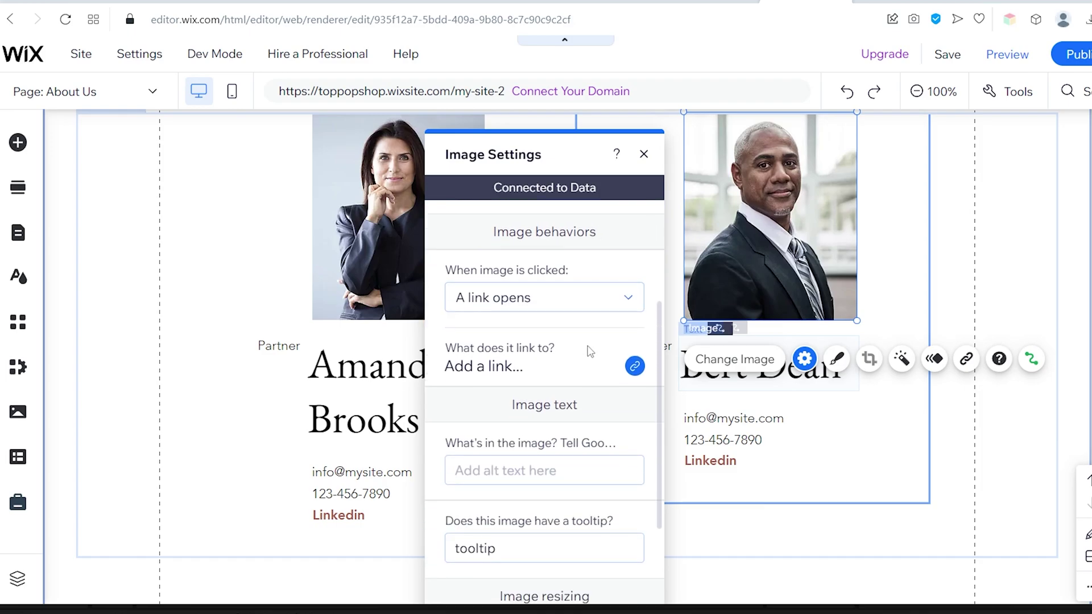
pyautogui.scroll(1, 588, 341)
pyautogui.scroll(-2, 588, 338)
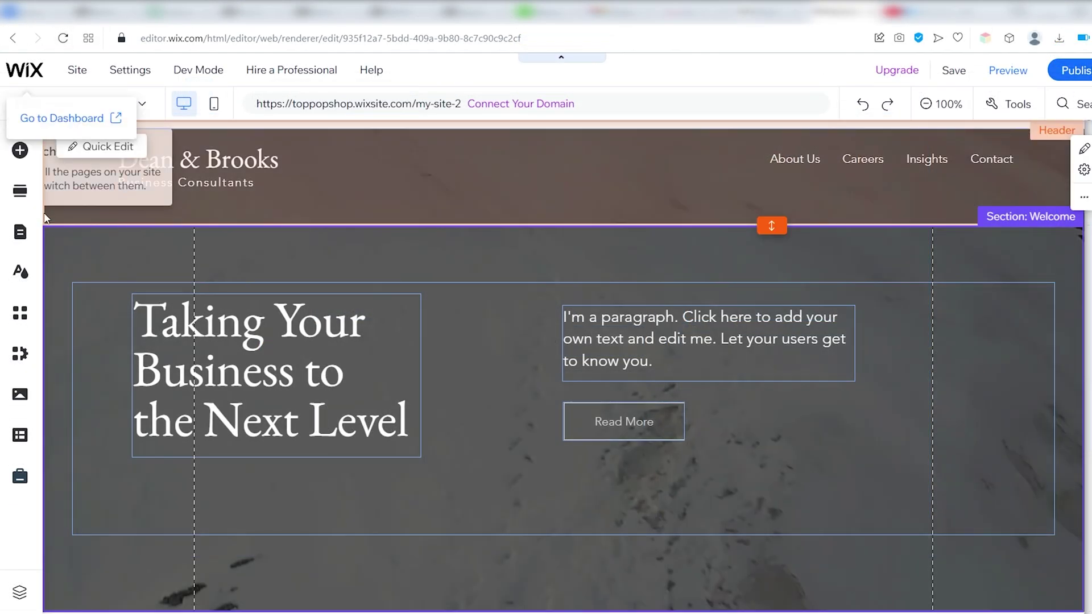
# Open the About Us page options in the site pages list
pyautogui.click(20, 232)
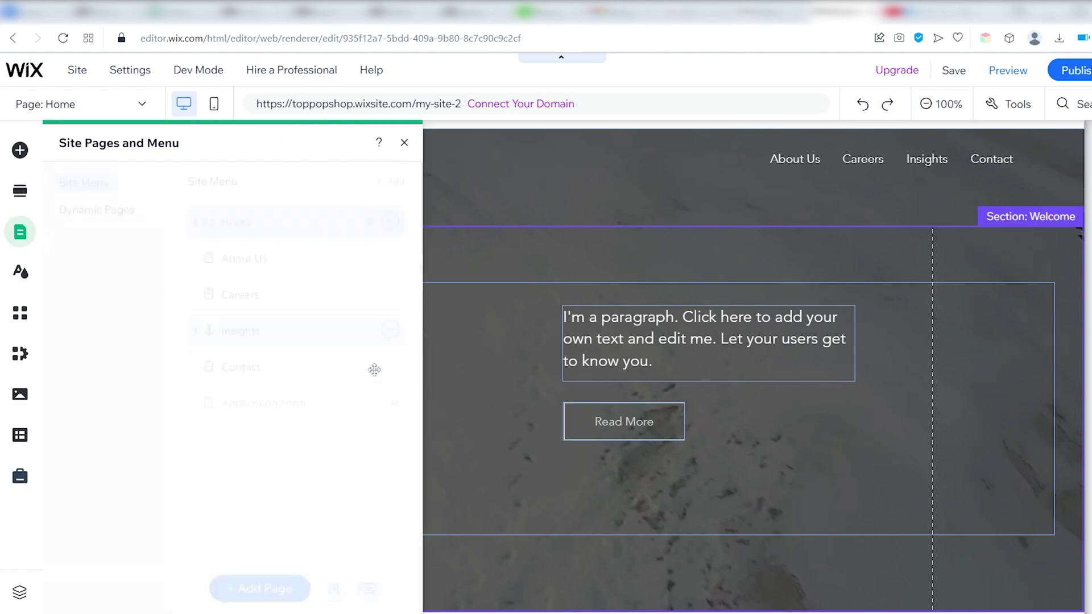
pyautogui.click(386, 262)
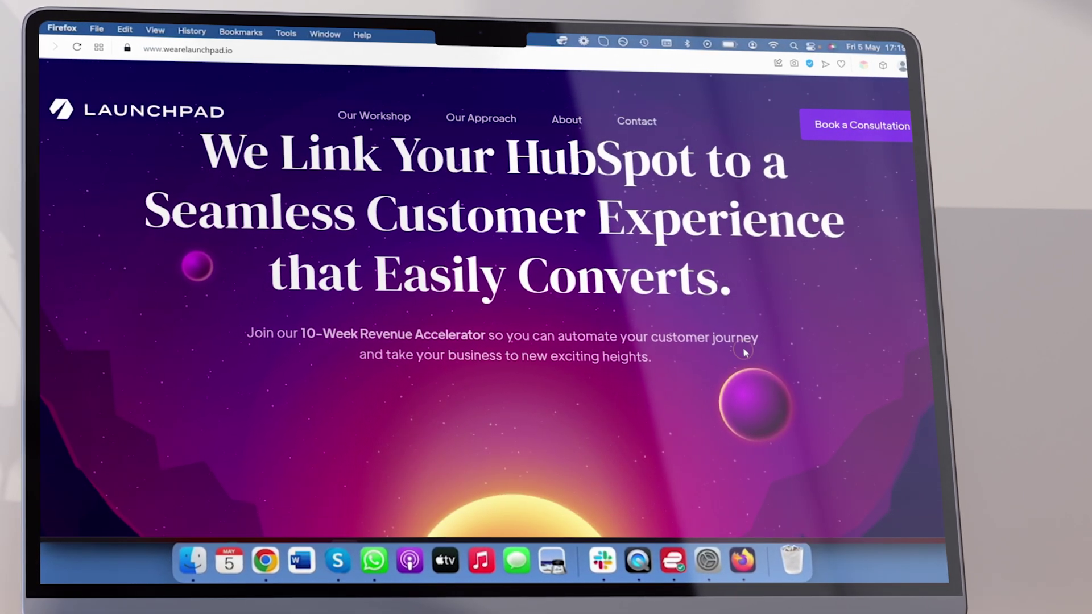
pyautogui.scroll(-5, 745, 353)
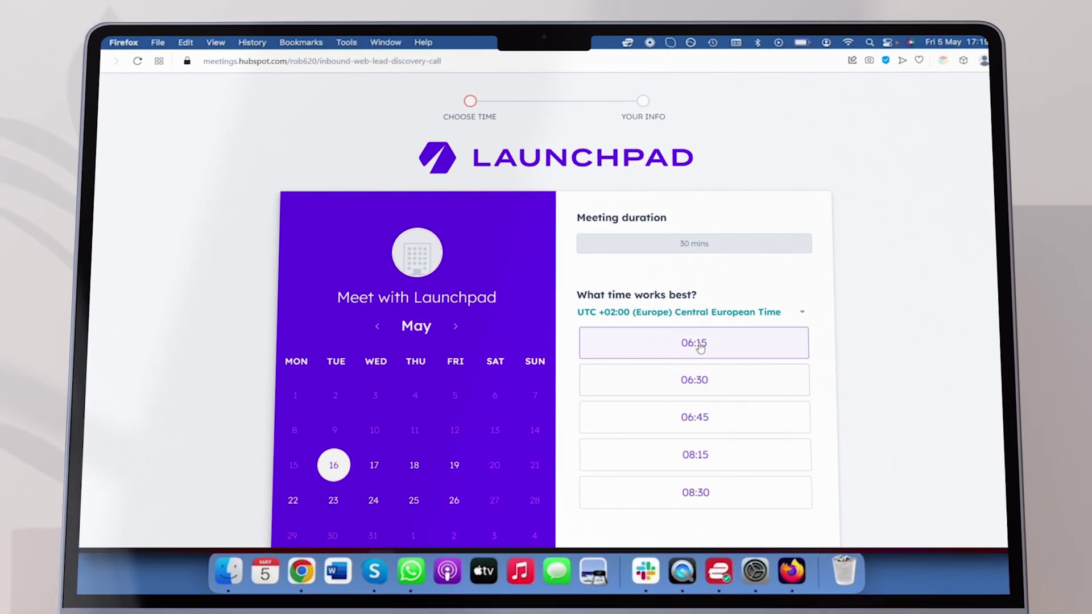
# Pick the 06:15 slot on 16 May and scroll through the example consulting sites
pyautogui.click(683, 292)
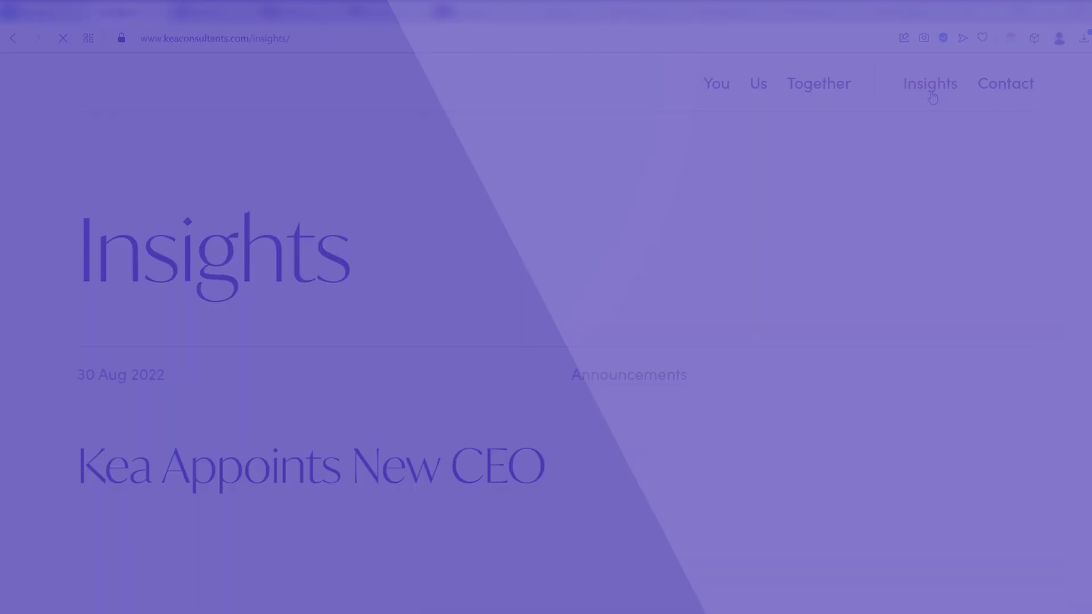
pyautogui.scroll(-15, 743, 219)
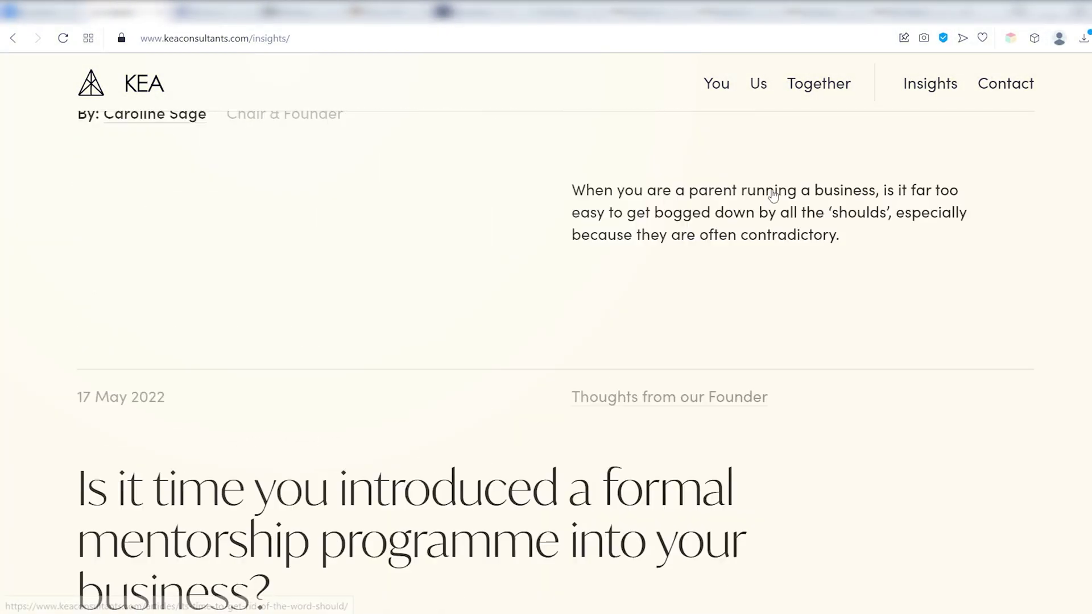
pyautogui.scroll(-8, 778, 200)
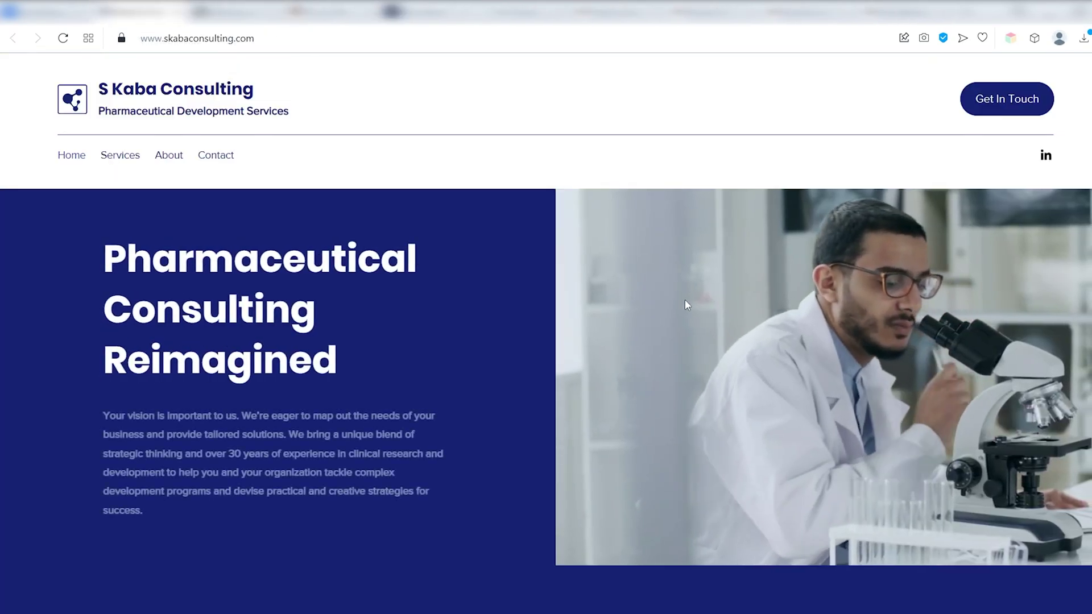
pyautogui.scroll(-8, 690, 296)
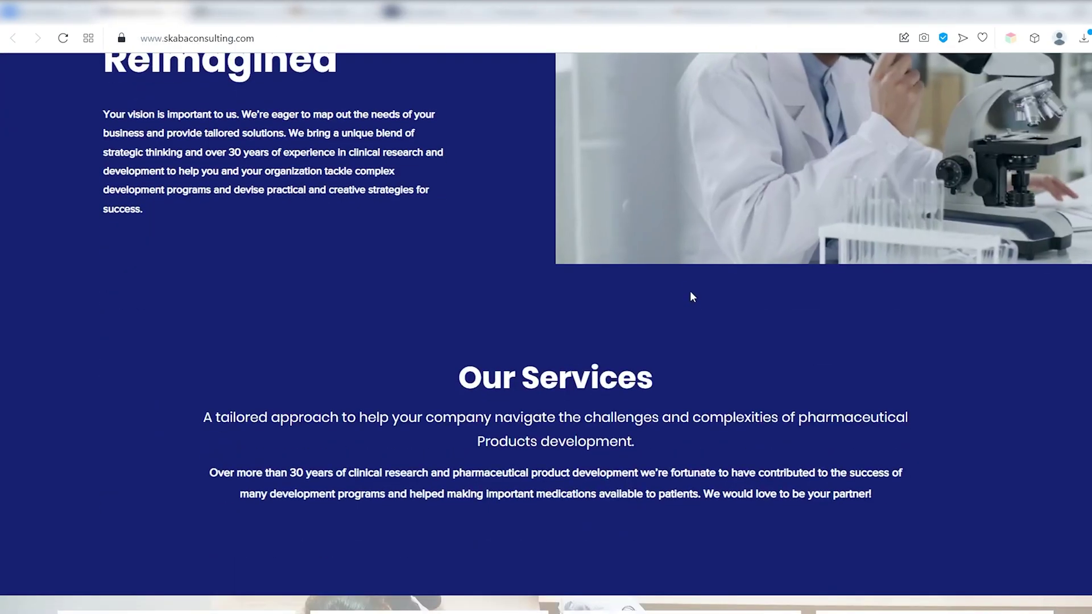
pyautogui.scroll(-15, 691, 296)
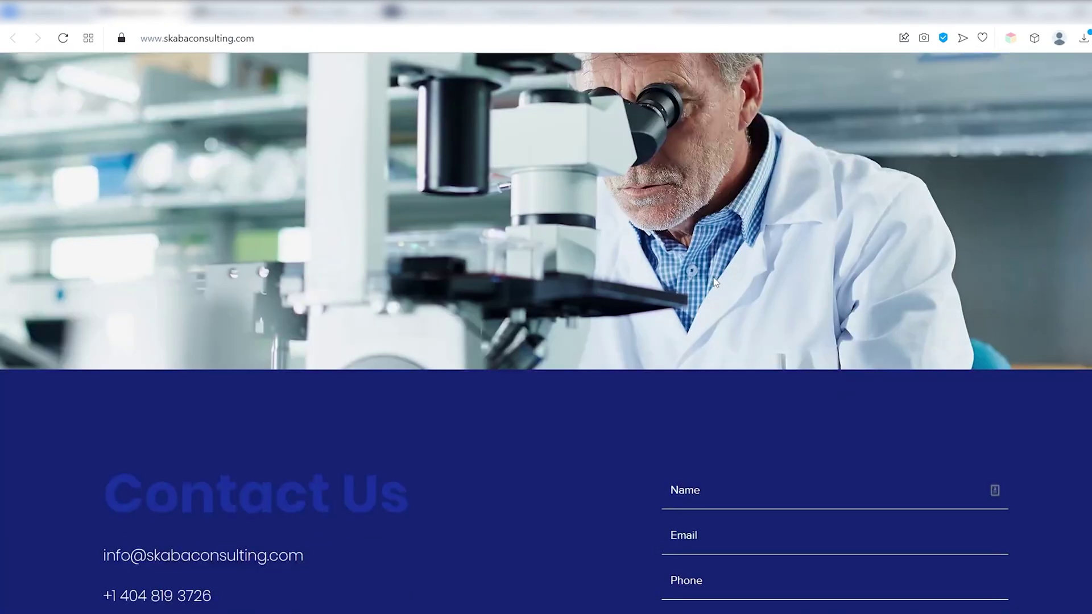
pyautogui.scroll(20, 592, 247)
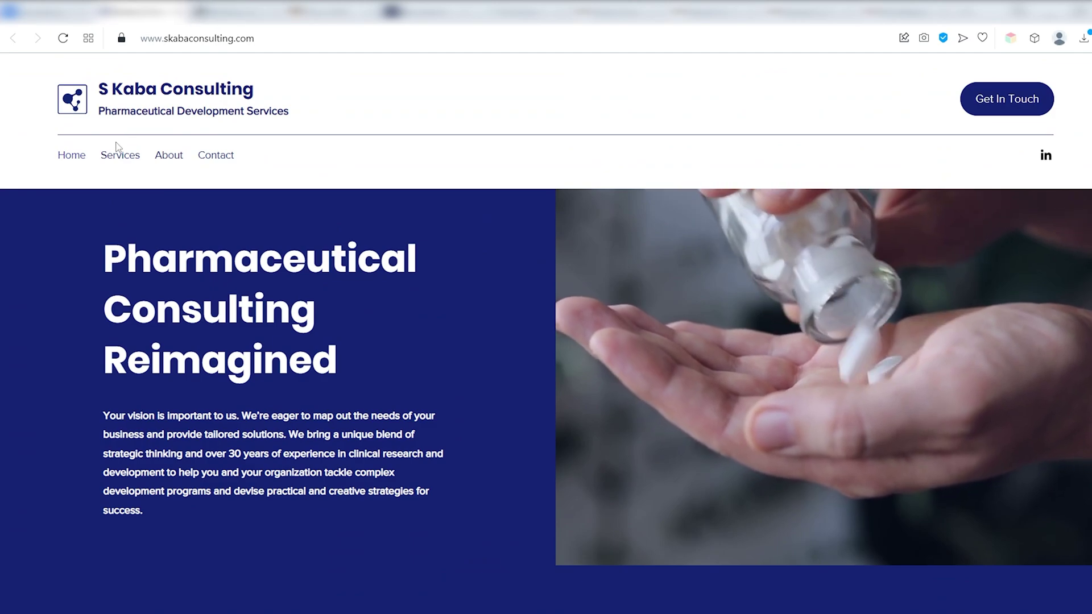
# Scroll through skabaconsulting.com's Services page, then return to the Wix pages list
pyautogui.click(108, 159)
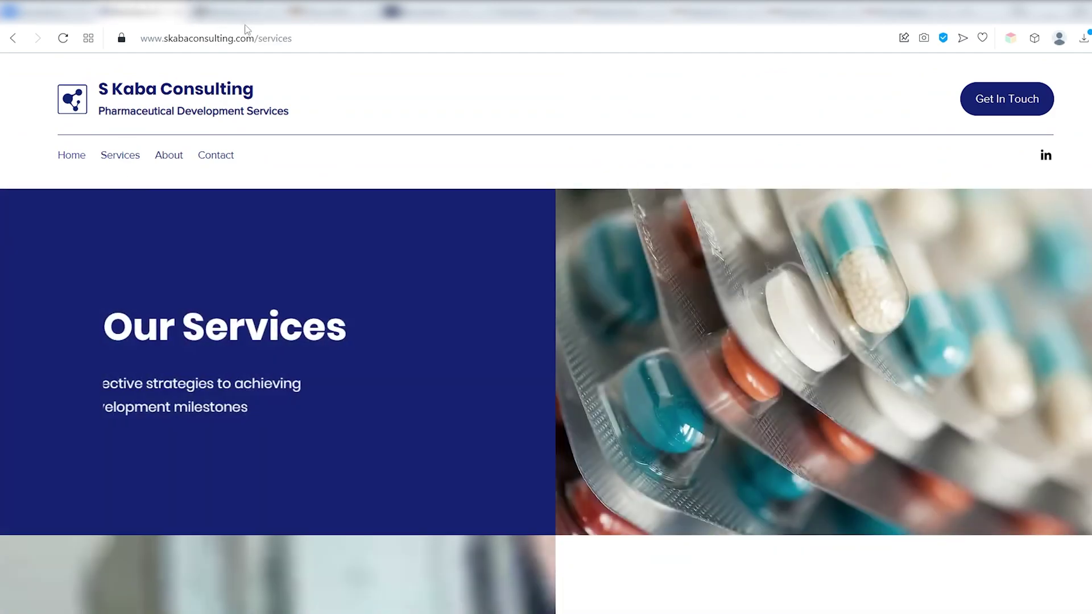
pyautogui.scroll(-8, 246, 268)
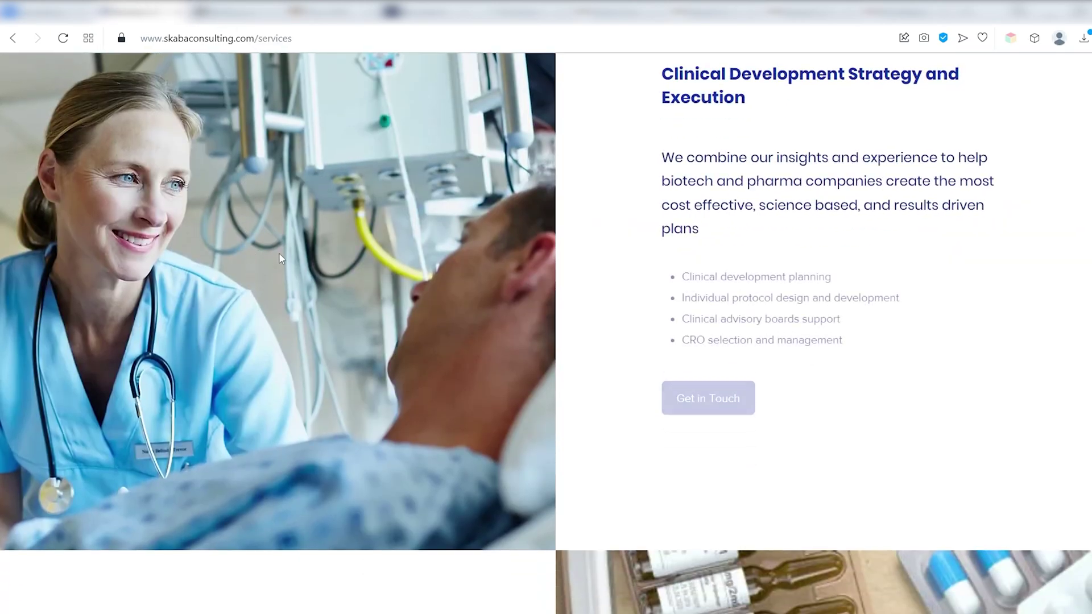
pyautogui.scroll(-6, 240, 272)
pyautogui.scroll(-2, 189, 305)
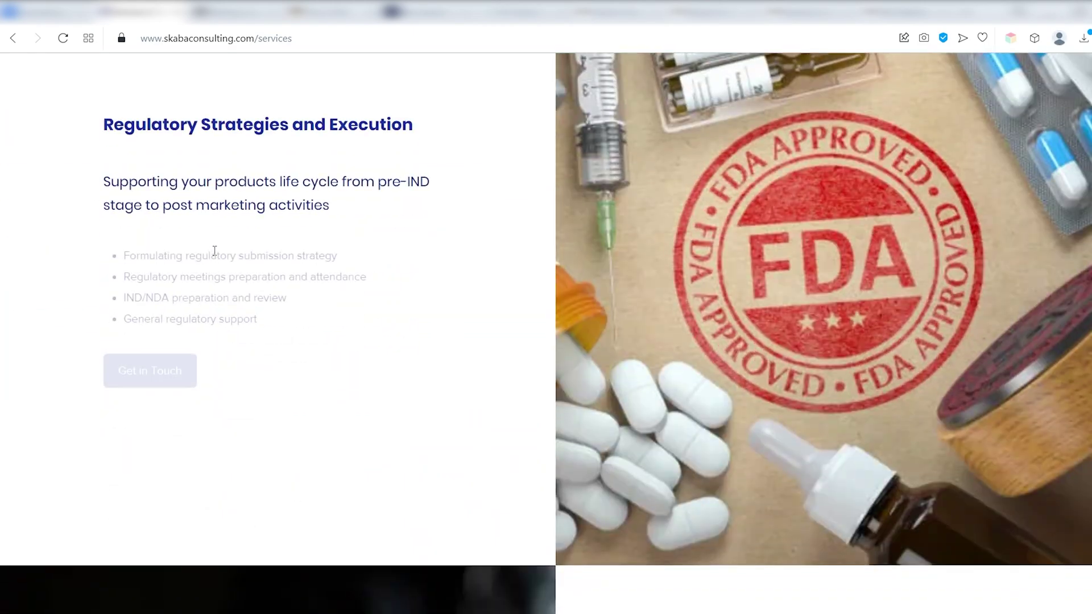
pyautogui.scroll(-10, 214, 250)
pyautogui.scroll(-5, 258, 244)
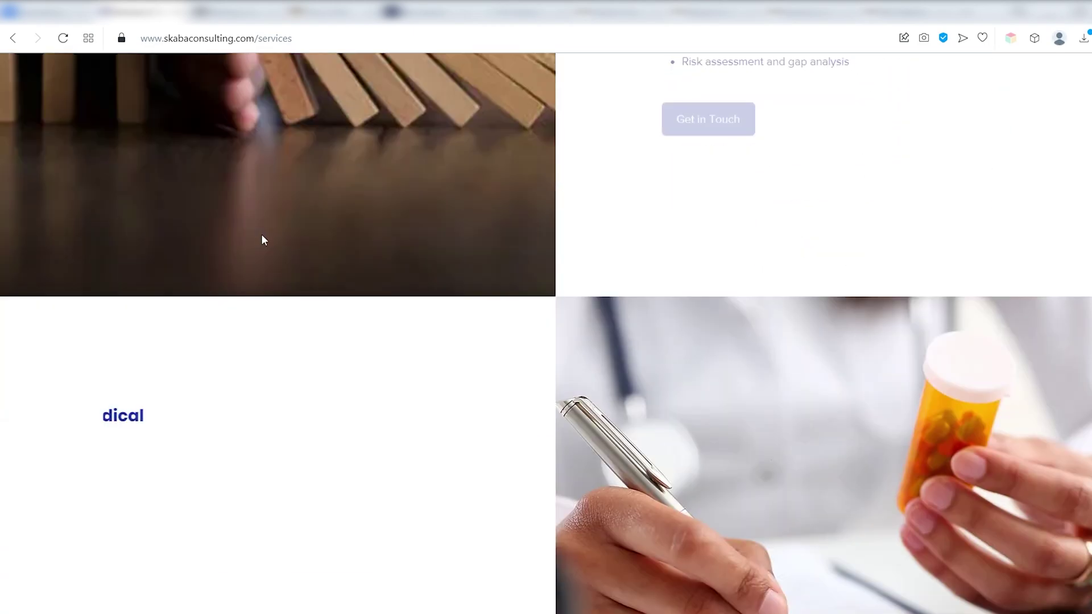
pyautogui.scroll(-6, 263, 239)
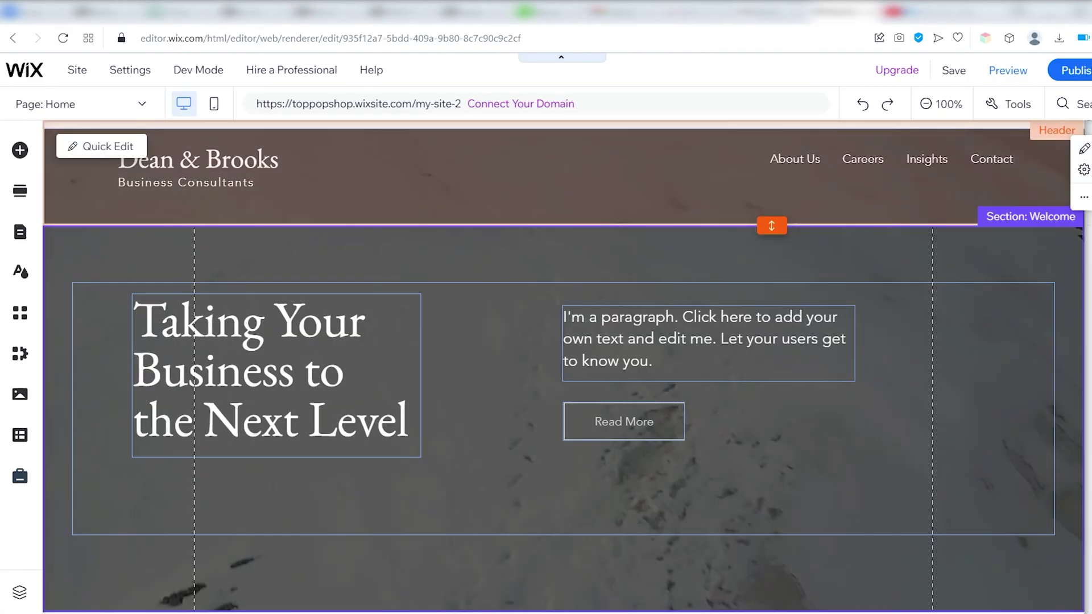
pyautogui.click(20, 232)
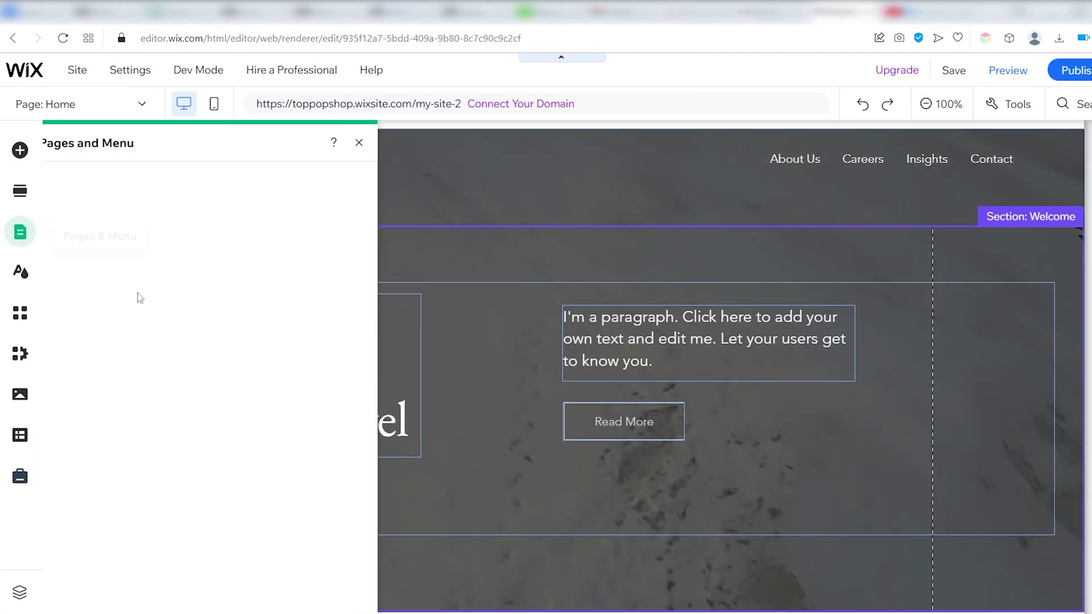
# Open and close the About Us and Insights item options in the site pages list
pyautogui.click(392, 259)
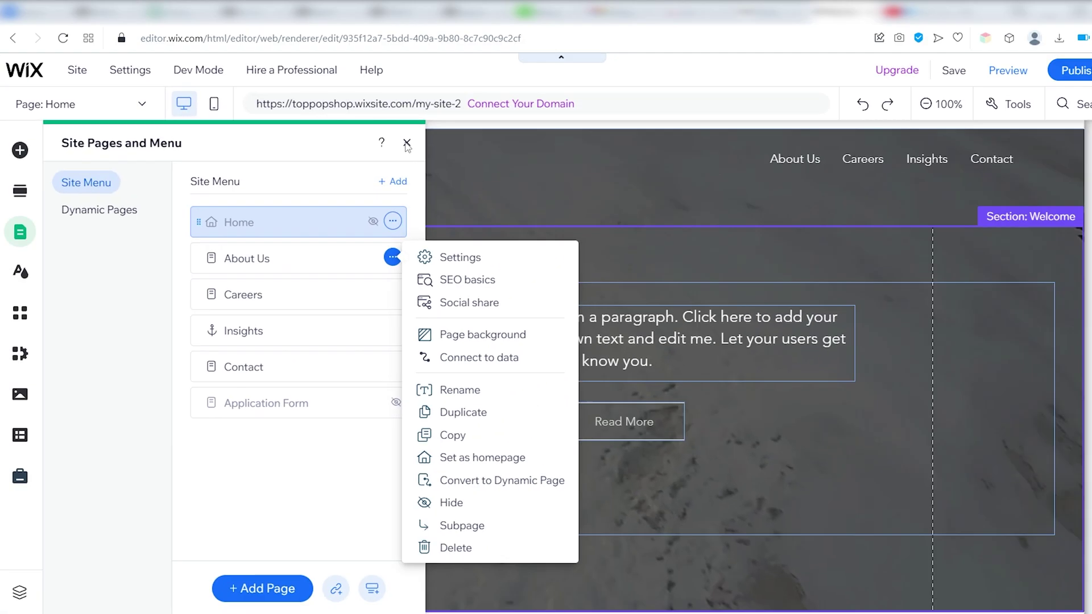
pyautogui.click(407, 142)
pyautogui.click(407, 141)
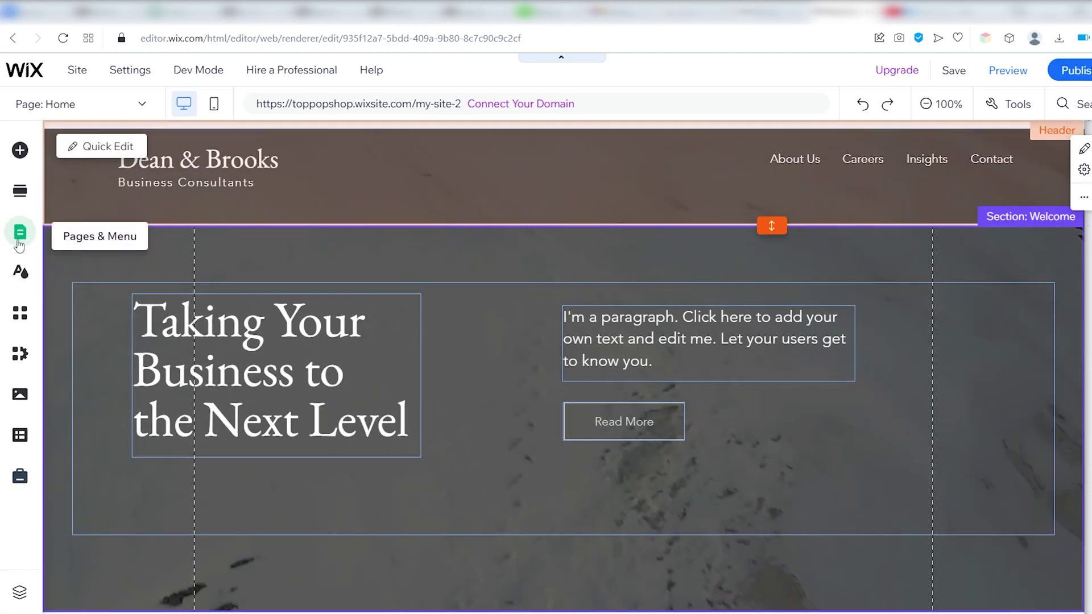
pyautogui.click(17, 233)
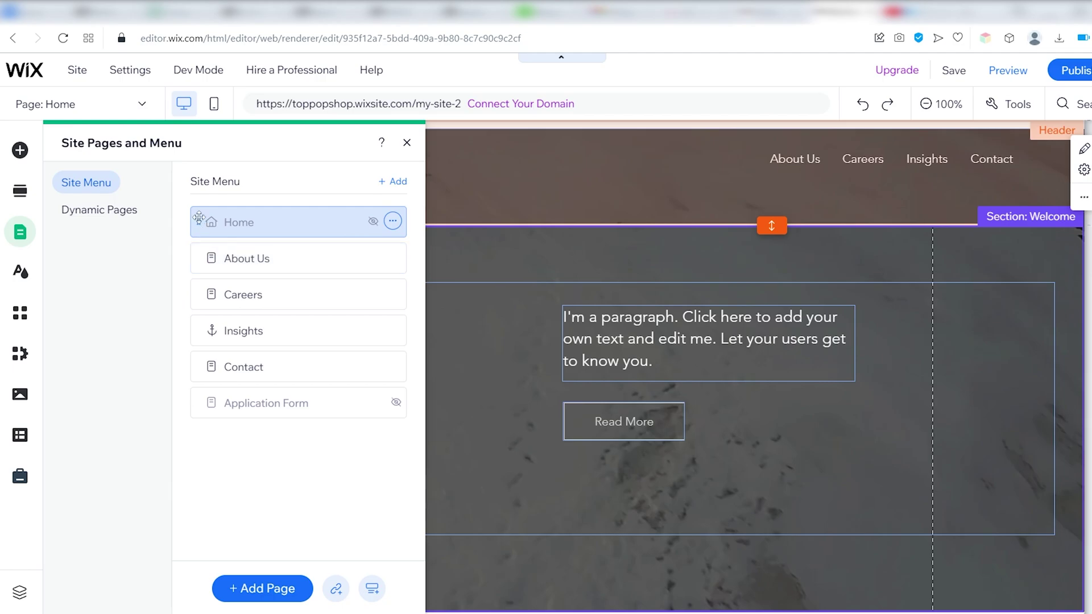
pyautogui.click(224, 331)
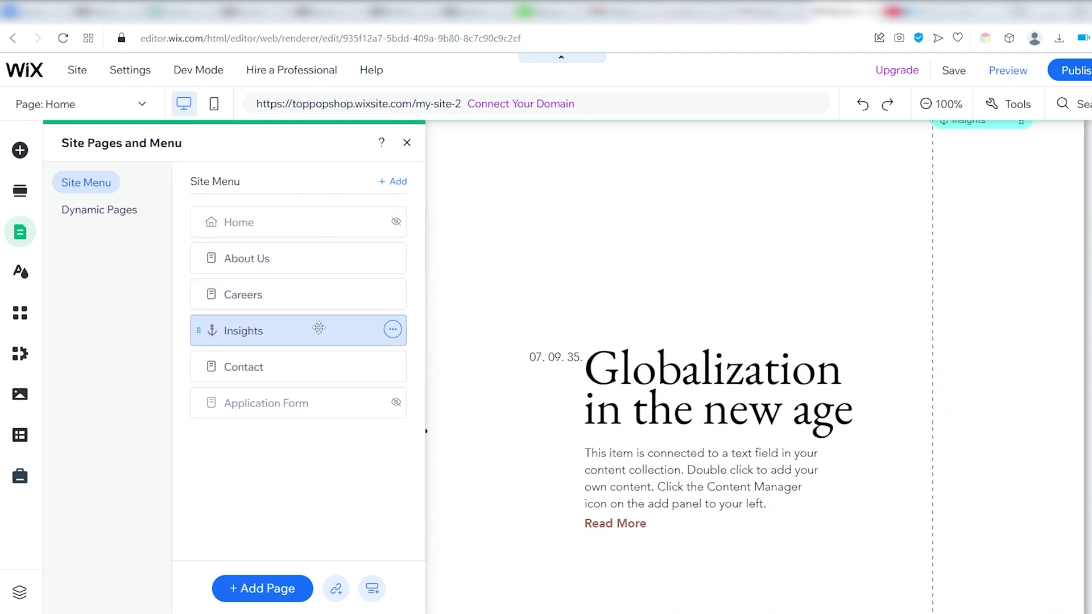
pyautogui.click(392, 332)
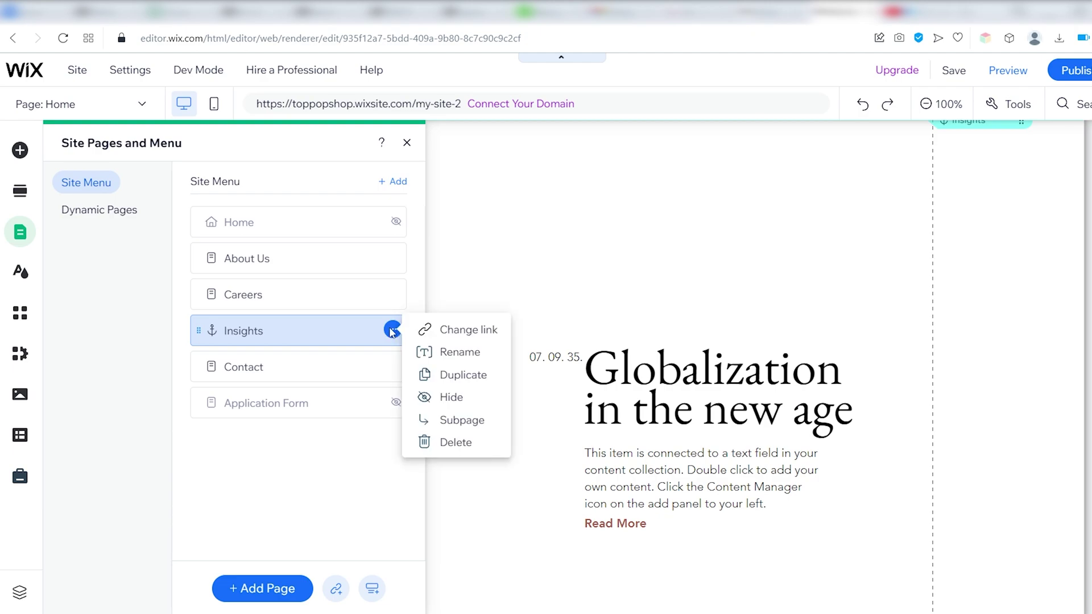
pyautogui.click(391, 333)
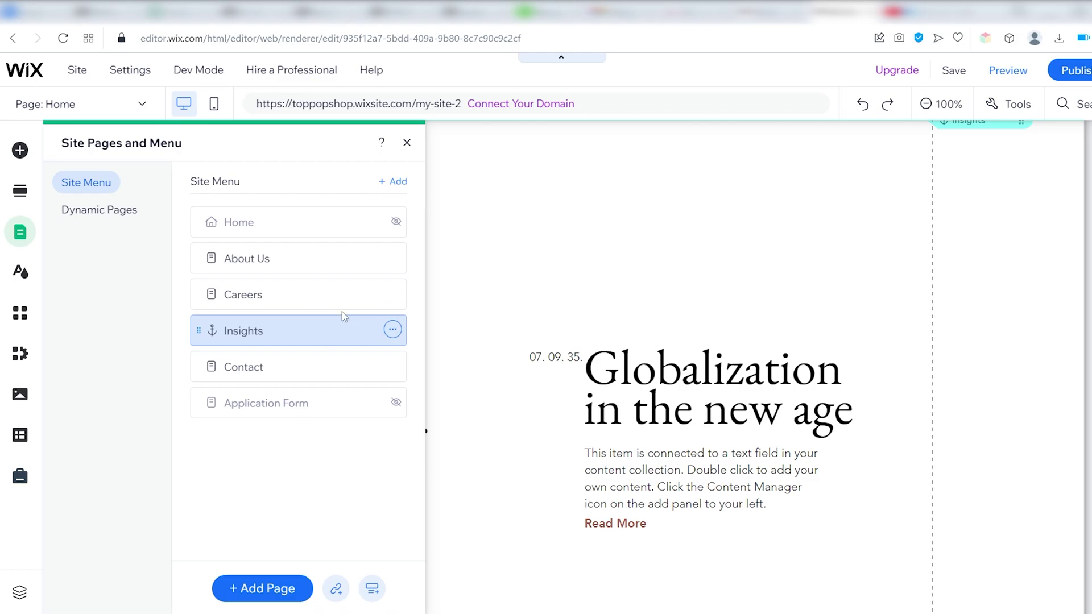
# Open the About Us page, scroll down to the team cards, and reopen the pages list
pyautogui.click(284, 258)
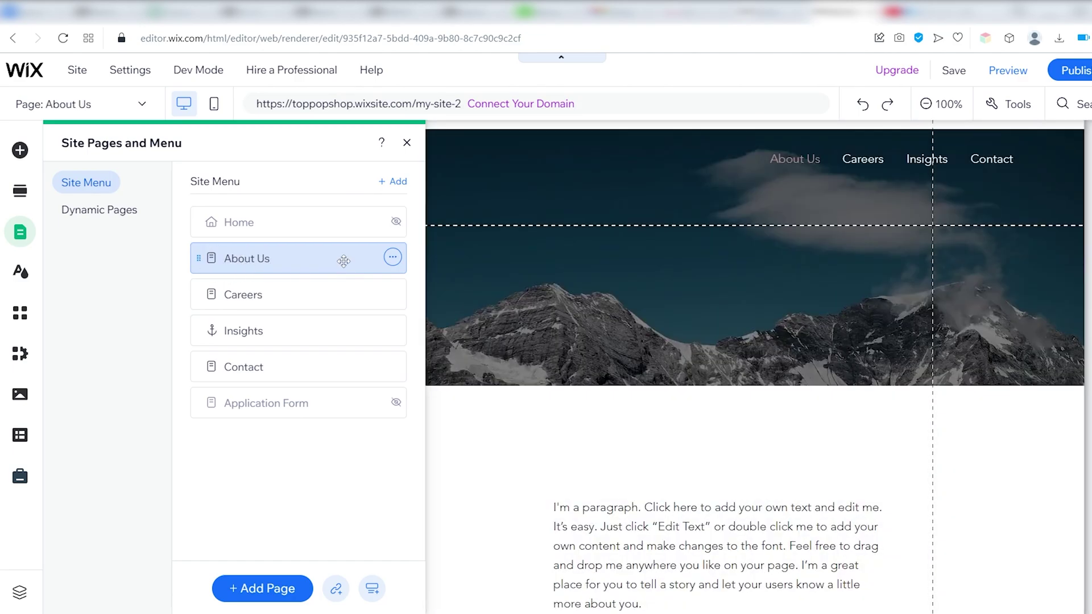
pyautogui.click(408, 143)
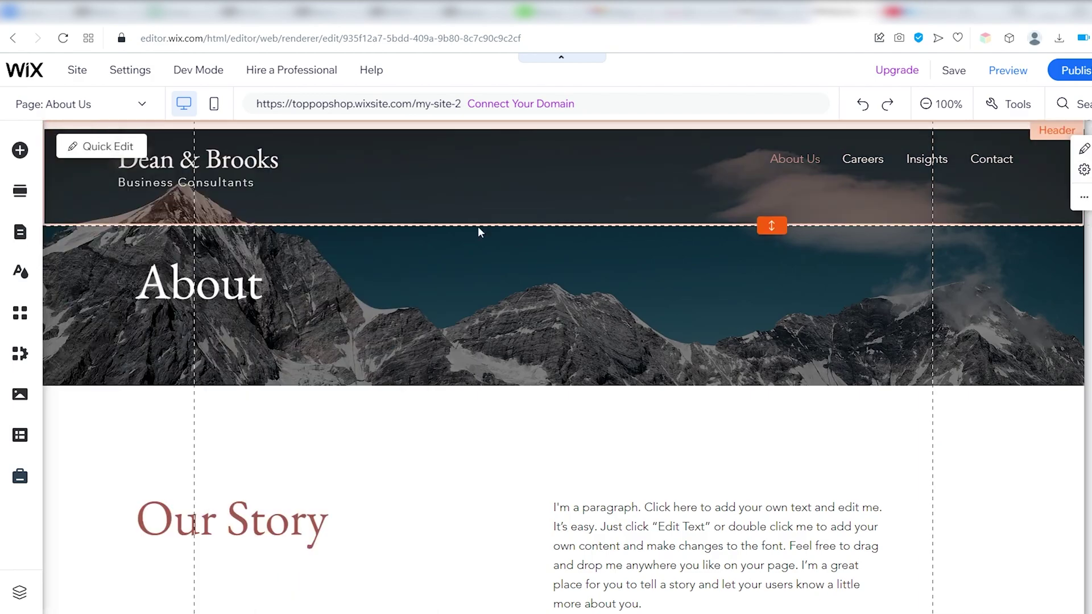
pyautogui.scroll(-15, 341, 267)
pyautogui.scroll(-5, 262, 245)
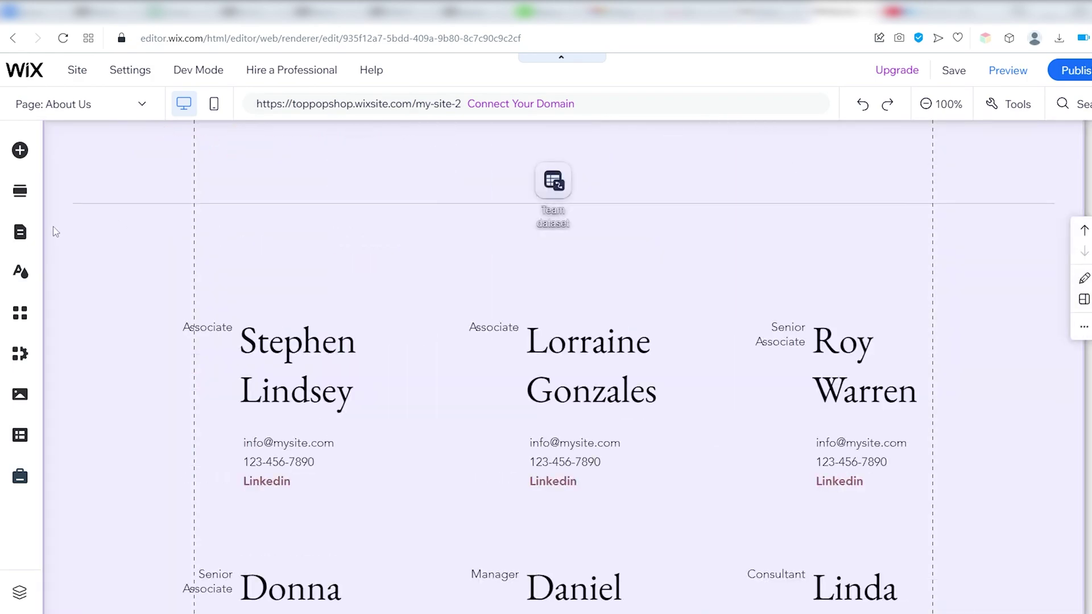
pyautogui.click(20, 231)
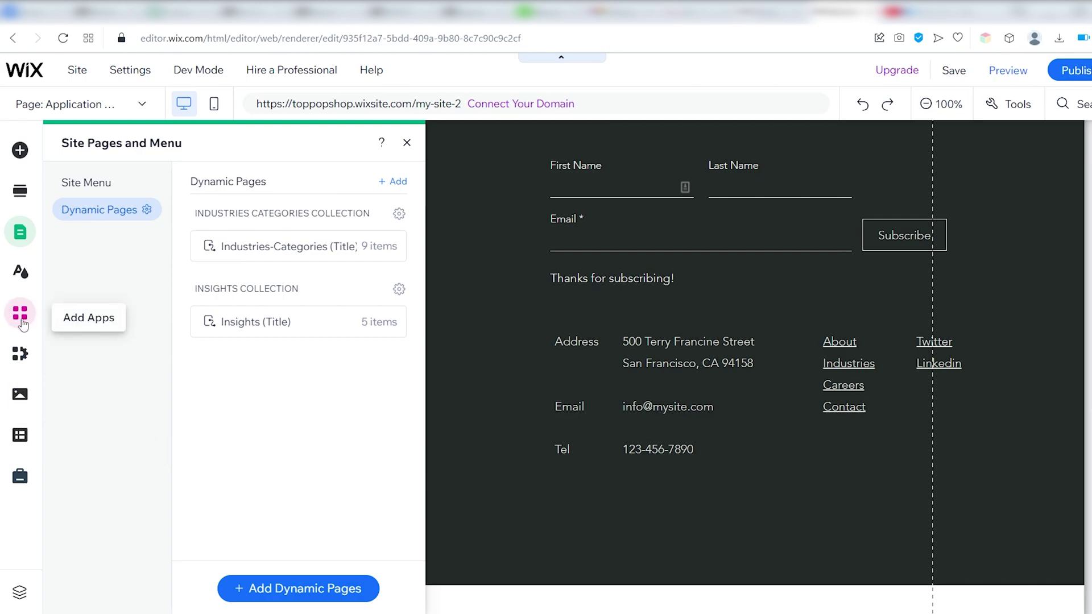
# Open the Dropboard job-openings app from the App Market's Team Picks and scroll its details
pyautogui.click(25, 319)
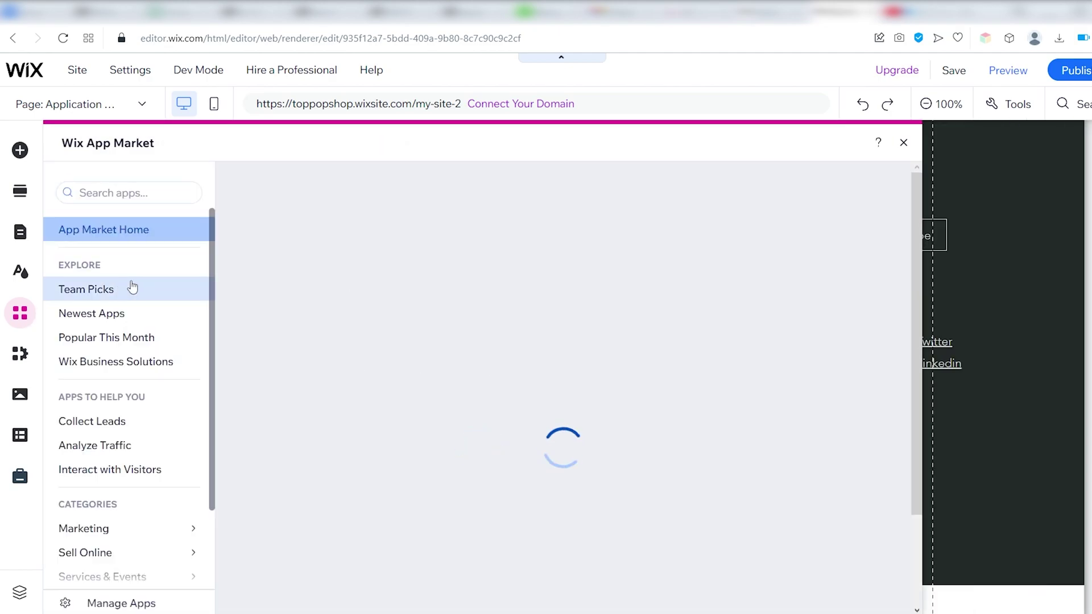
pyautogui.click(137, 295)
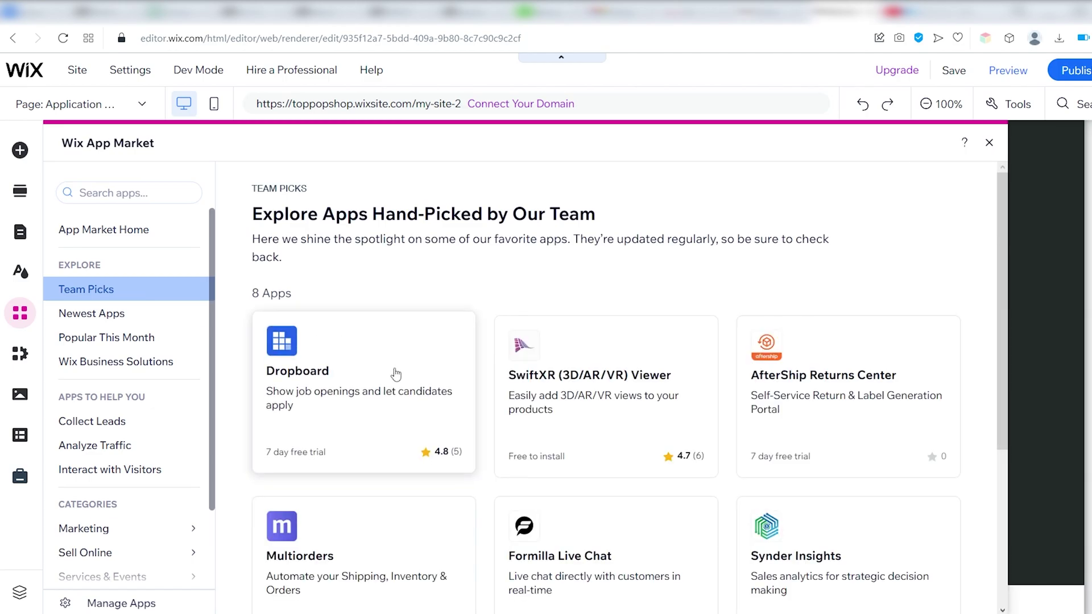
pyautogui.click(395, 373)
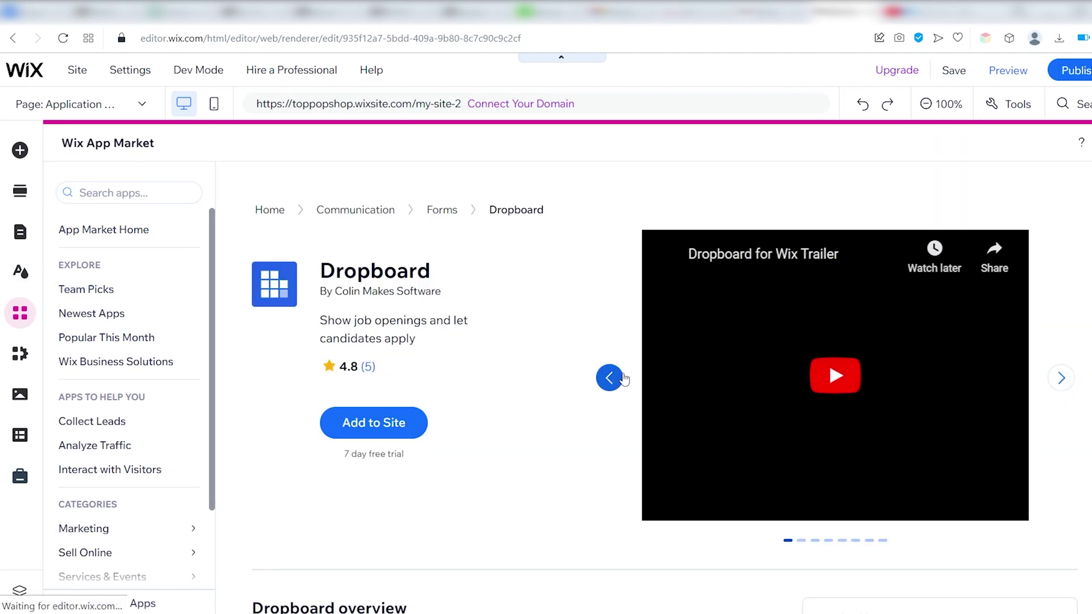
pyautogui.scroll(-20, 521, 316)
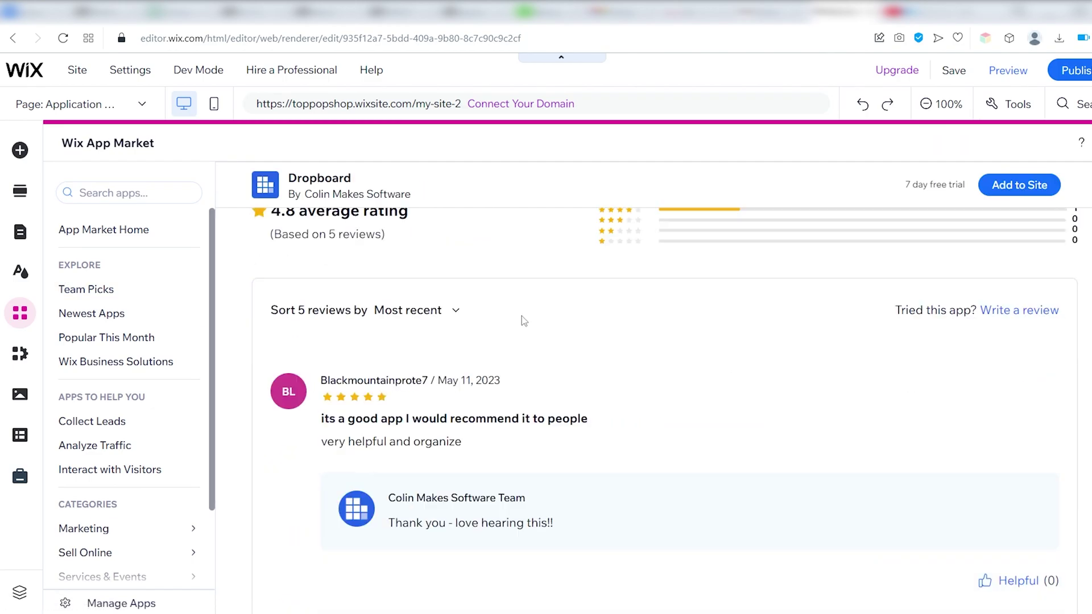
pyautogui.scroll(20, 524, 322)
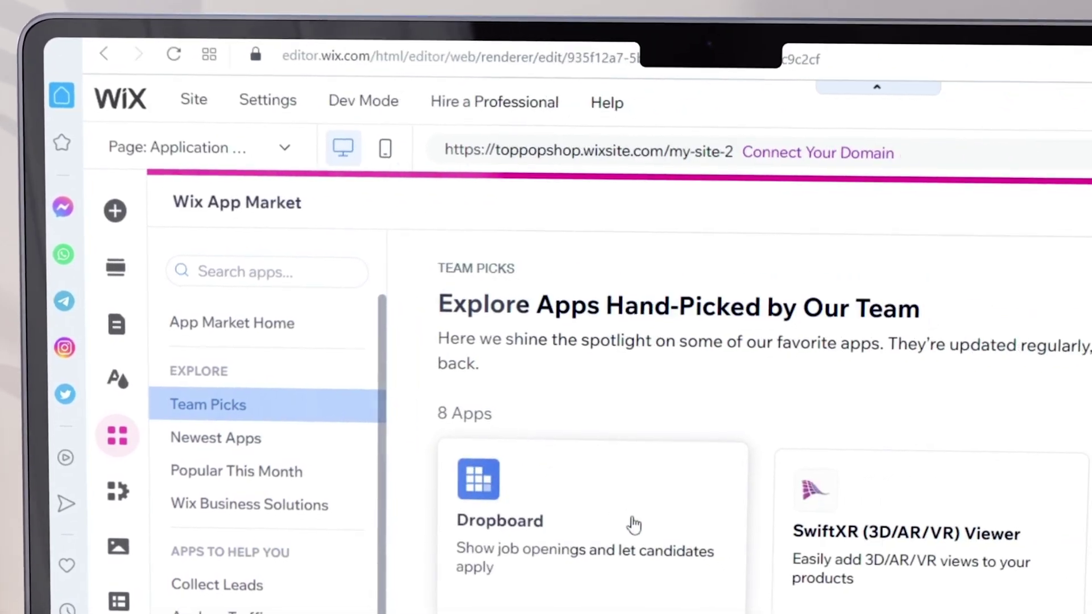
pyautogui.click(618, 512)
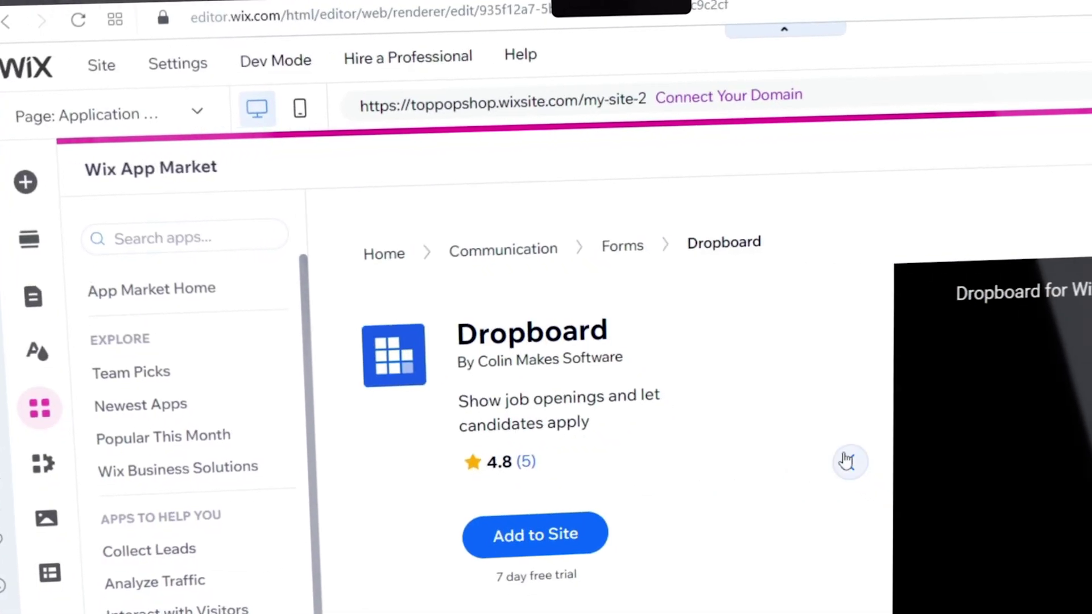
pyautogui.scroll(-10, 700, 370)
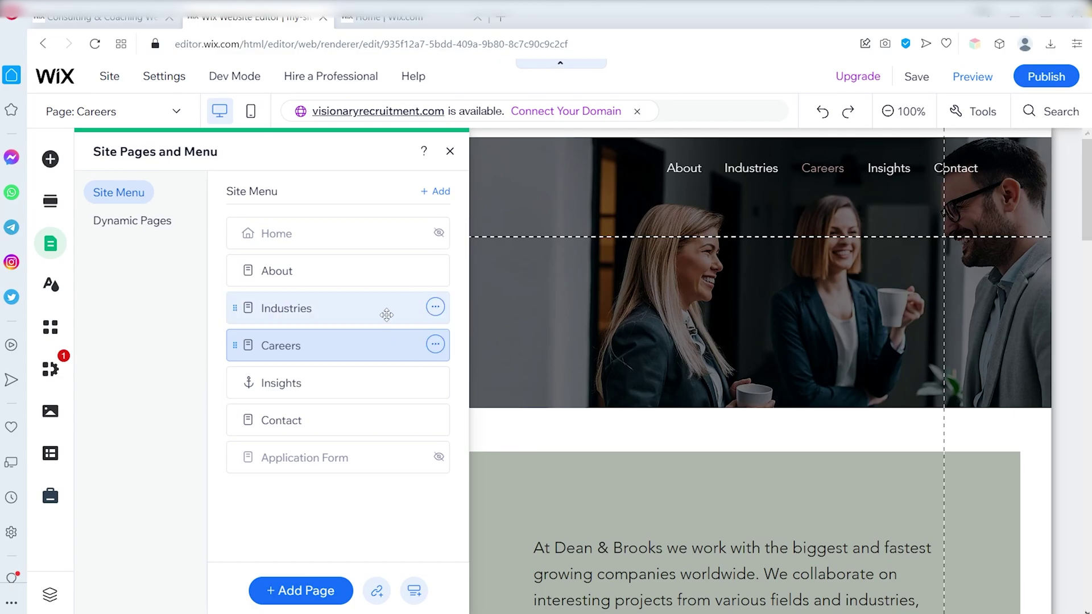
# Delete the Industries page from the site
pyautogui.click(387, 315)
pyautogui.click(436, 308)
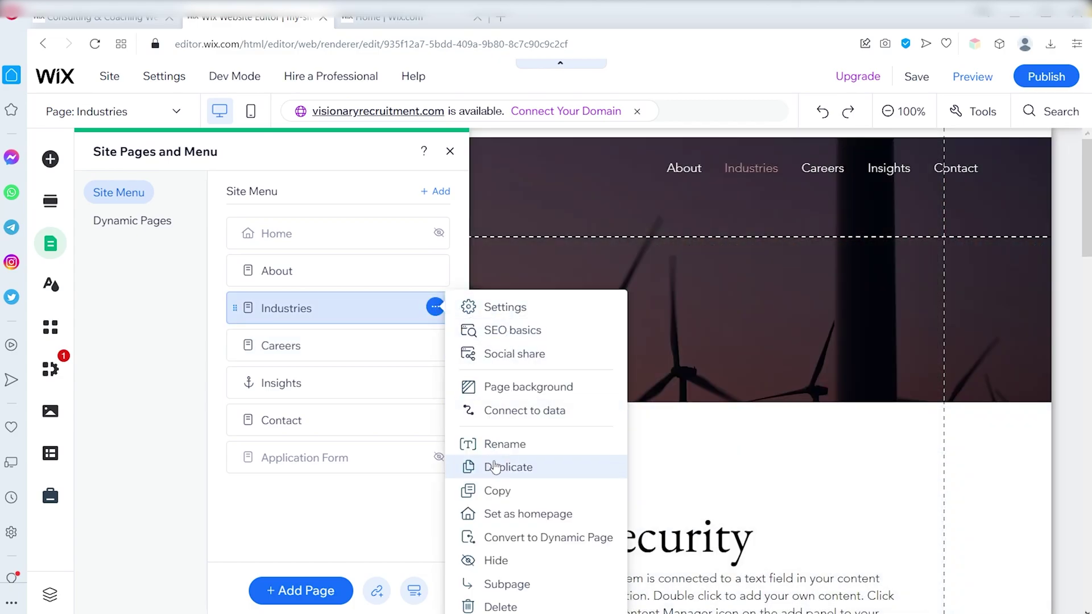
pyautogui.click(501, 607)
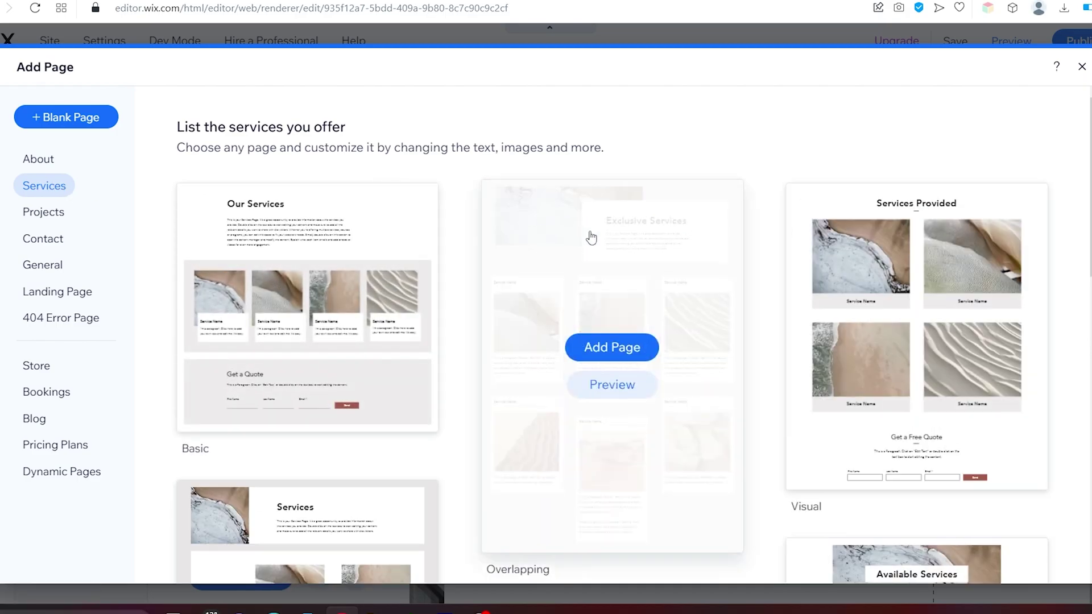
# Add a list-layout Services page and place it right after Careers
pyautogui.scroll(-4, 795, 215)
pyautogui.scroll(-1, 795, 215)
pyautogui.moveTo(654, 305)
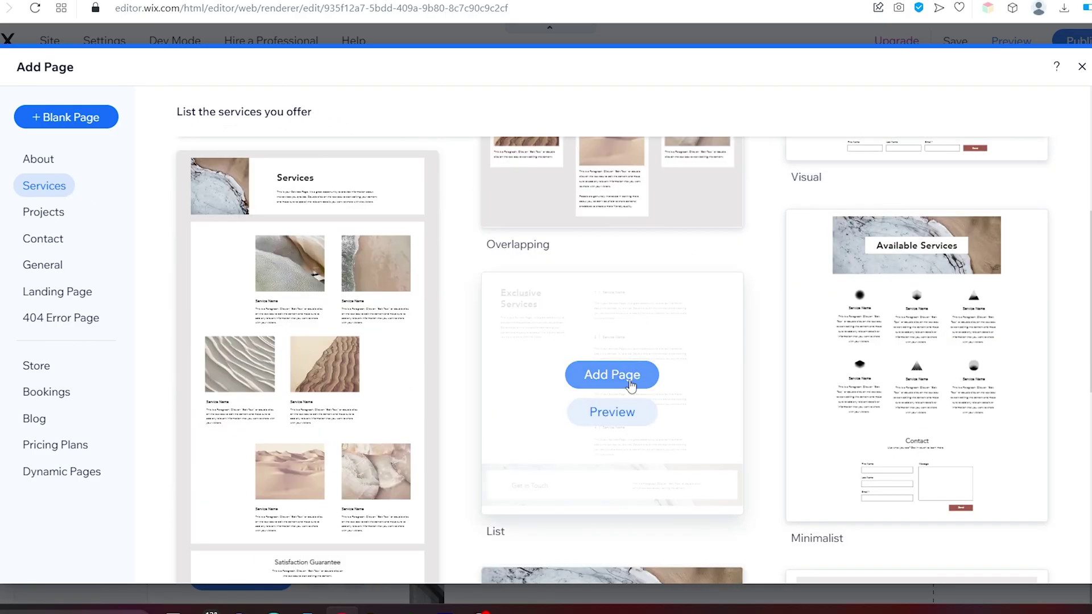
pyautogui.click(627, 377)
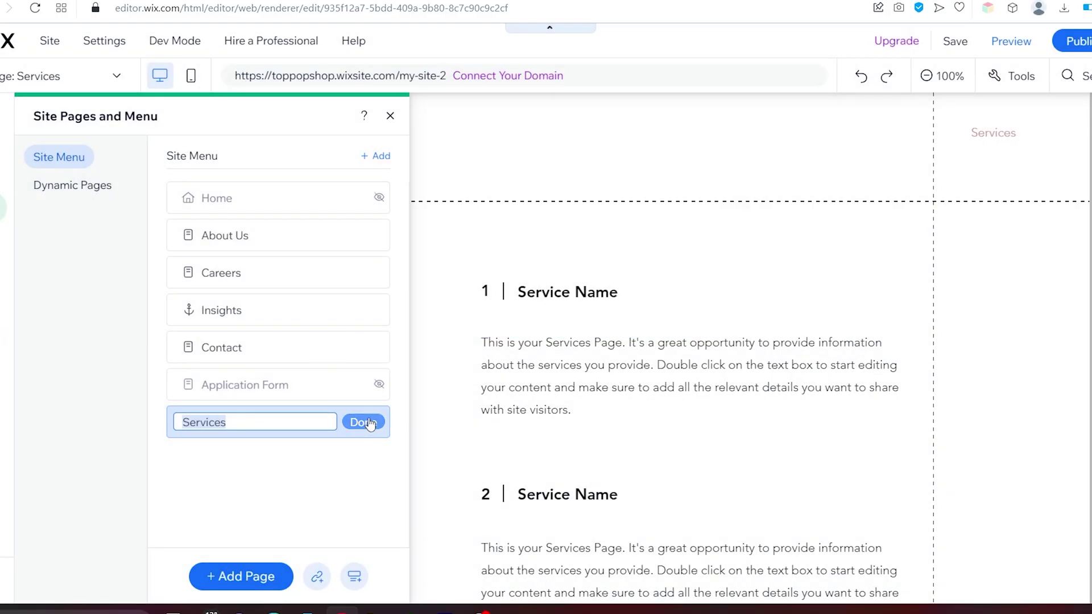
pyautogui.click(366, 423)
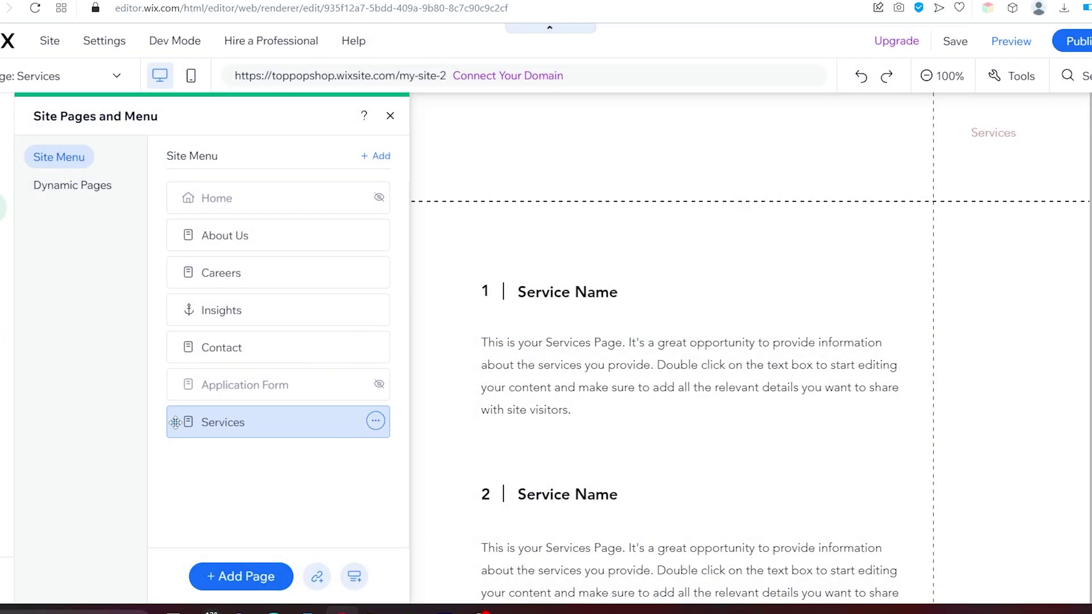
pyautogui.moveTo(172, 421); pyautogui.dragTo(171, 300)
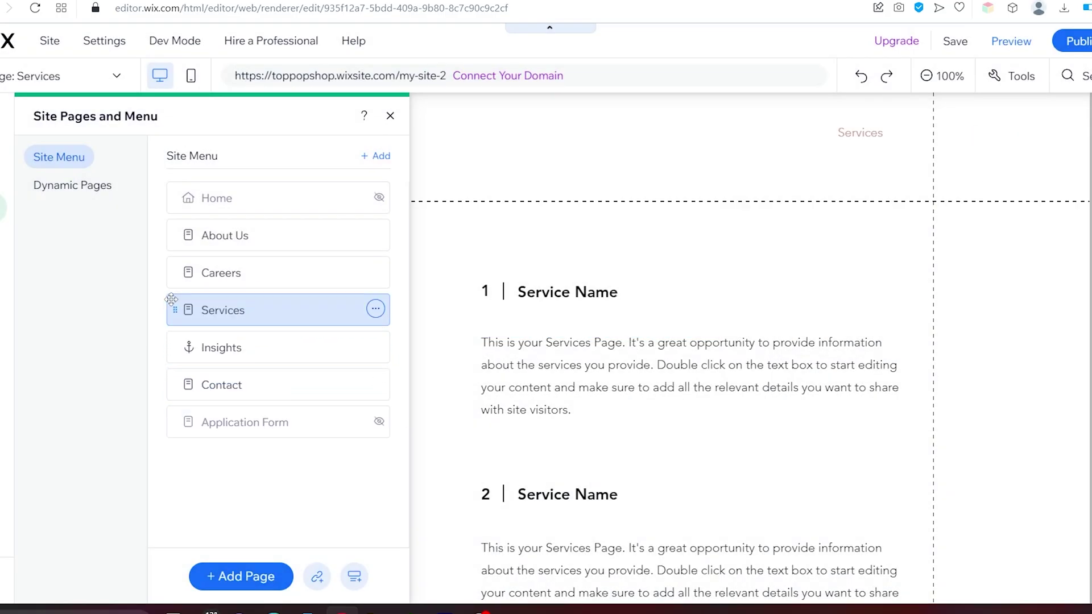
# Add a Wix Blog to the site
pyautogui.click(254, 579)
pyautogui.click(37, 420)
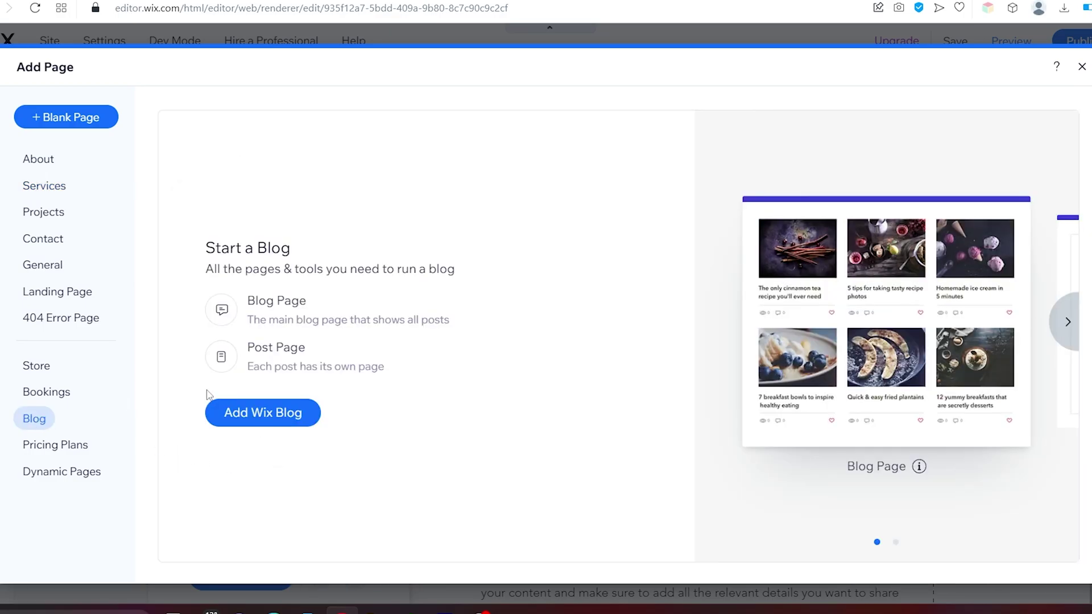
pyautogui.click(272, 414)
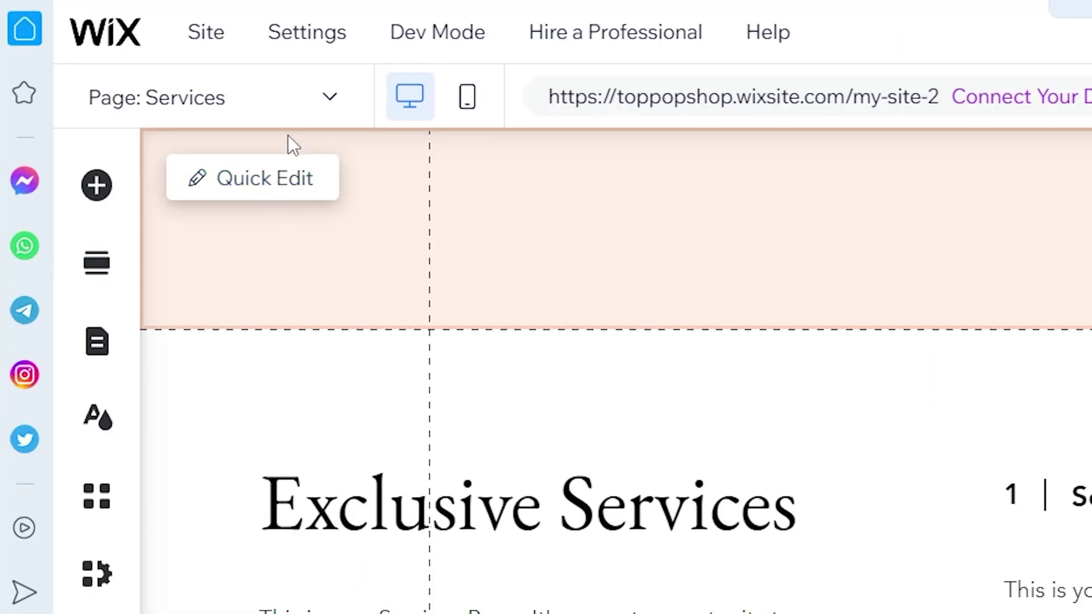
# Search stock images for 'office' and set the meeting photo as the About Us banner background
pyautogui.click(302, 99)
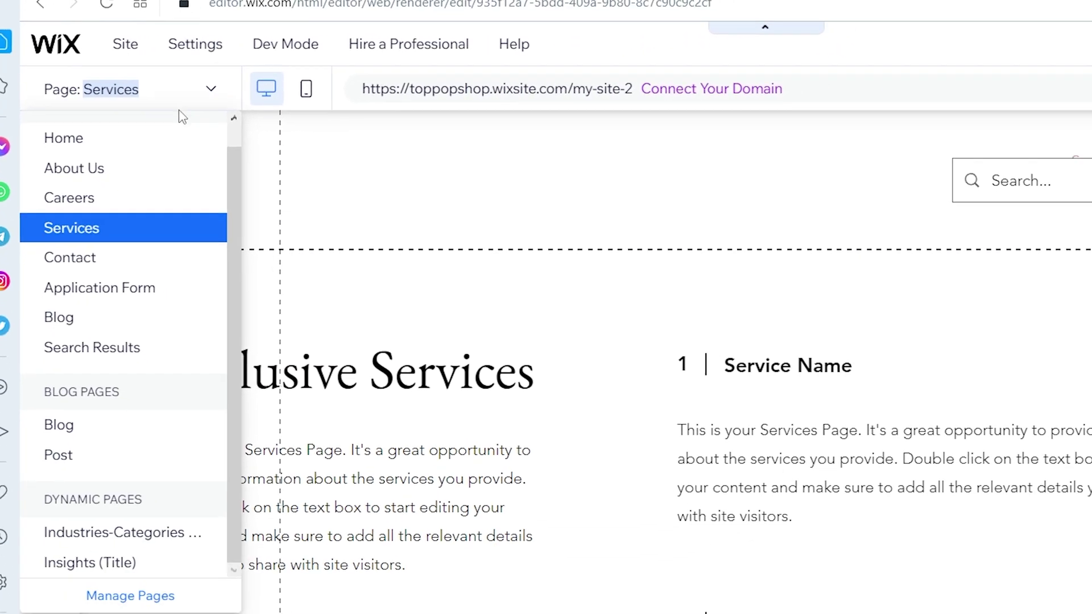
pyautogui.press('Escape')
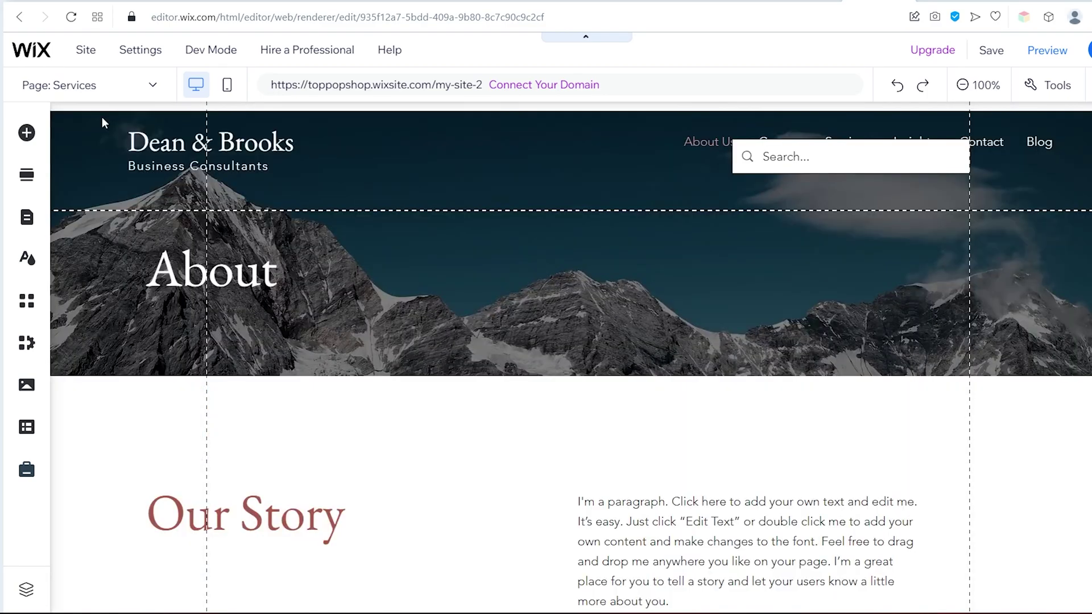
pyautogui.click(451, 354)
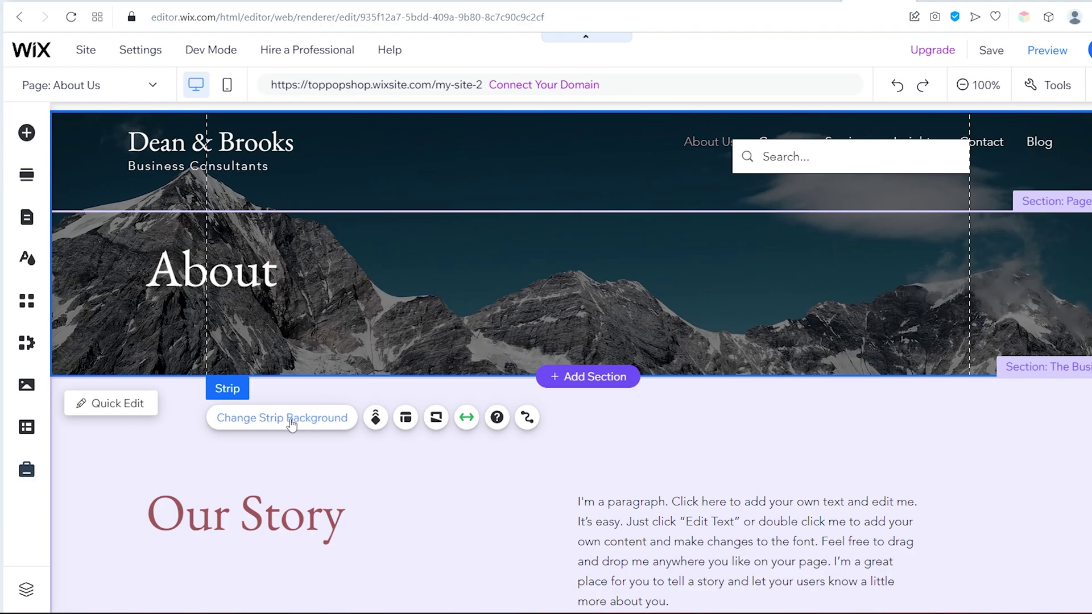
pyautogui.click(284, 421)
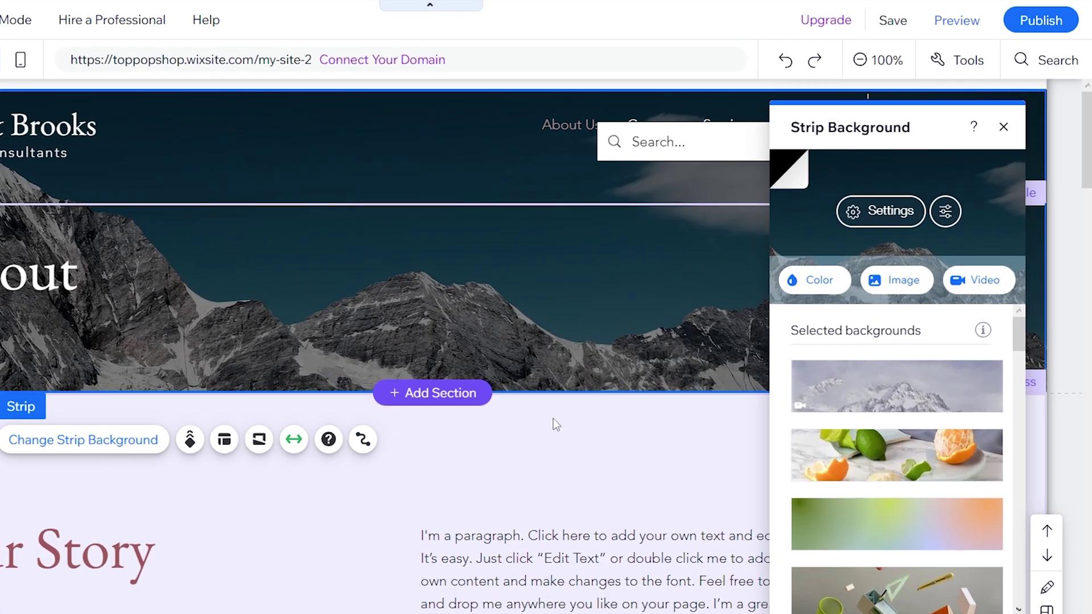
pyautogui.click(909, 283)
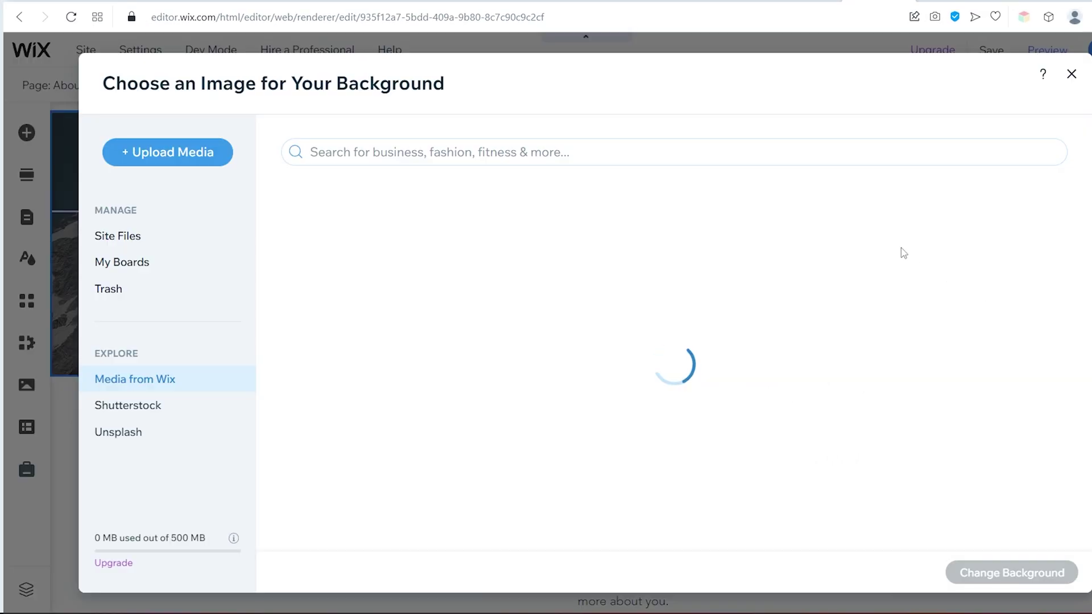
pyautogui.scroll(-5, 910, 266)
pyautogui.click(719, 146)
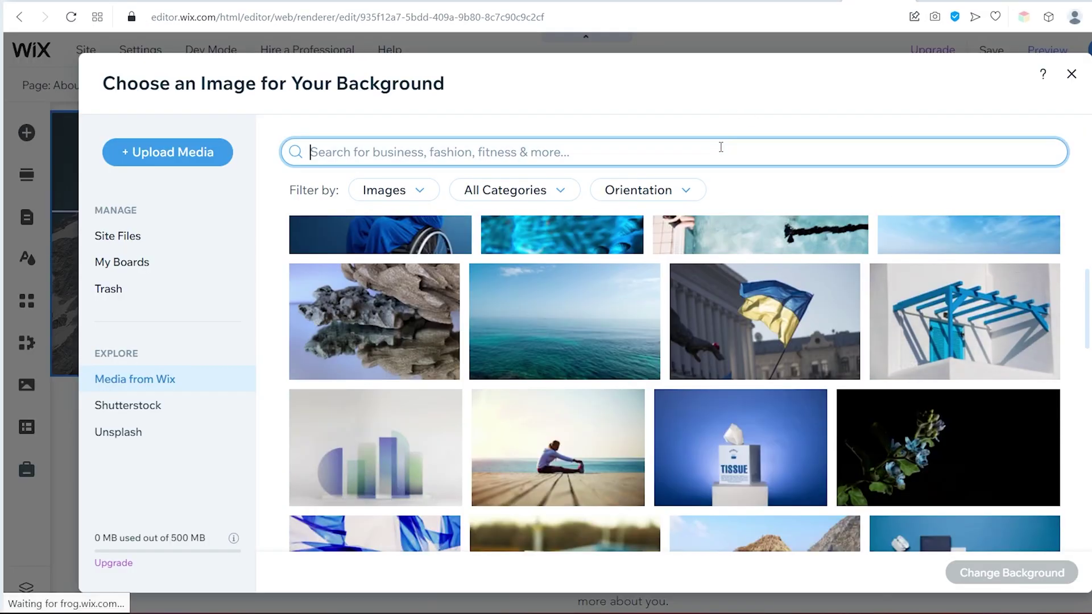
pyautogui.write('office')
pyautogui.press('Return')
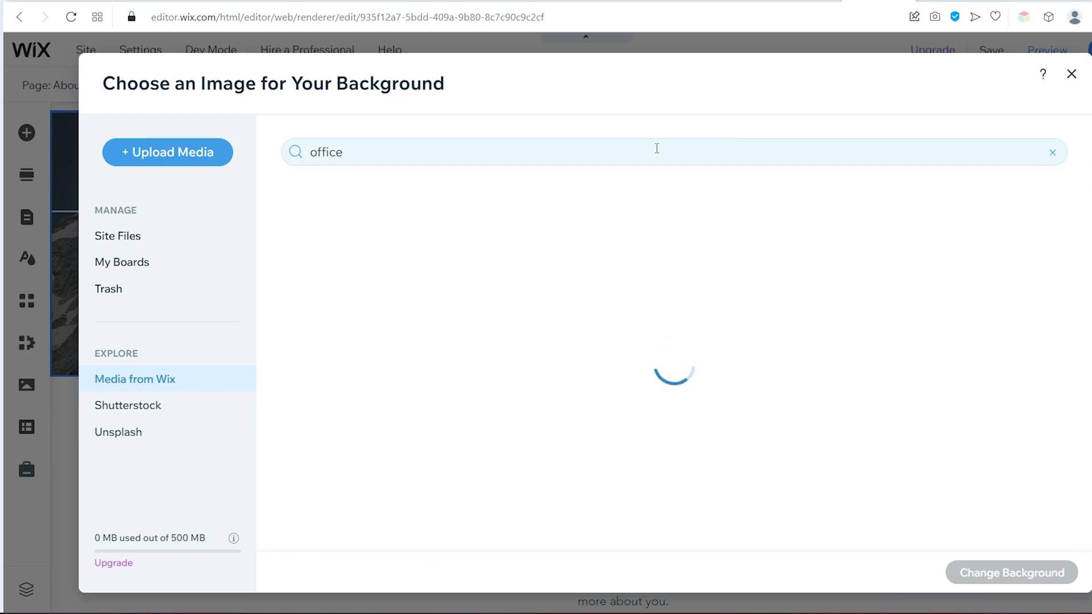
pyautogui.scroll(-2, 850, 299)
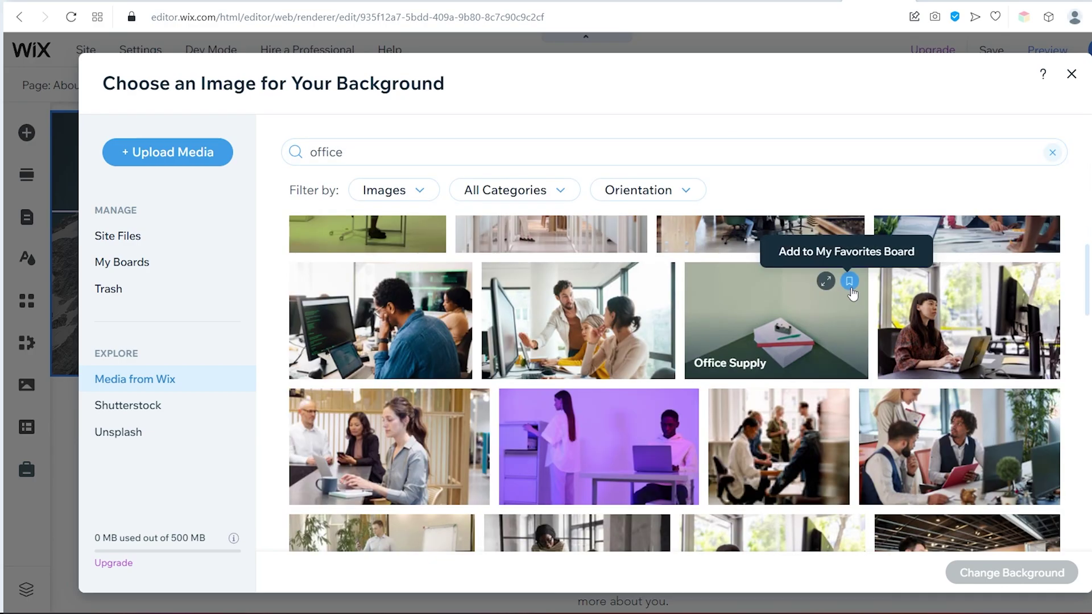
pyautogui.click(949, 381)
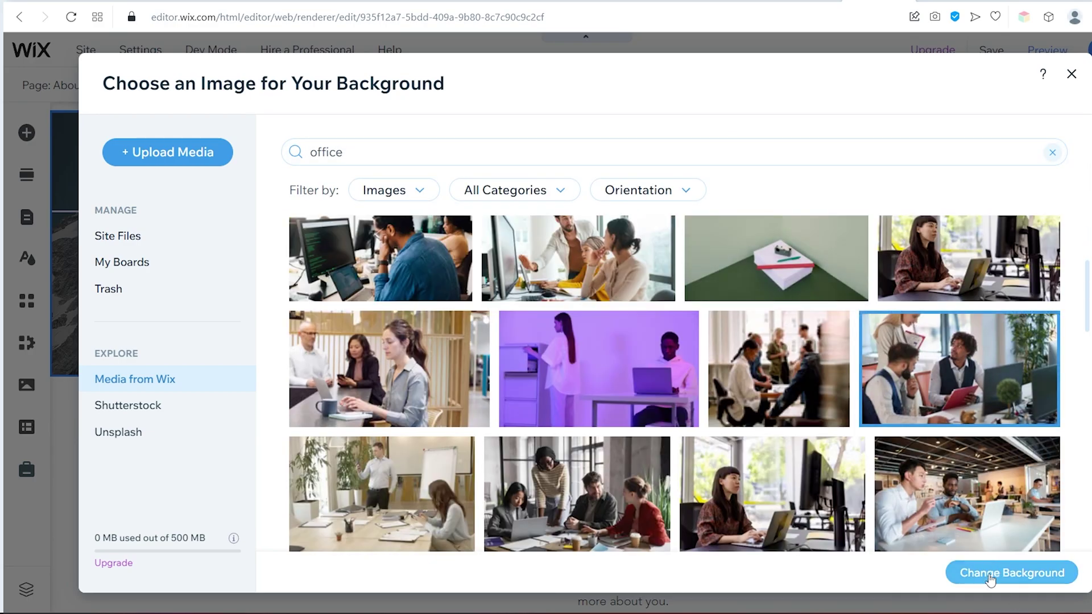
pyautogui.click(997, 575)
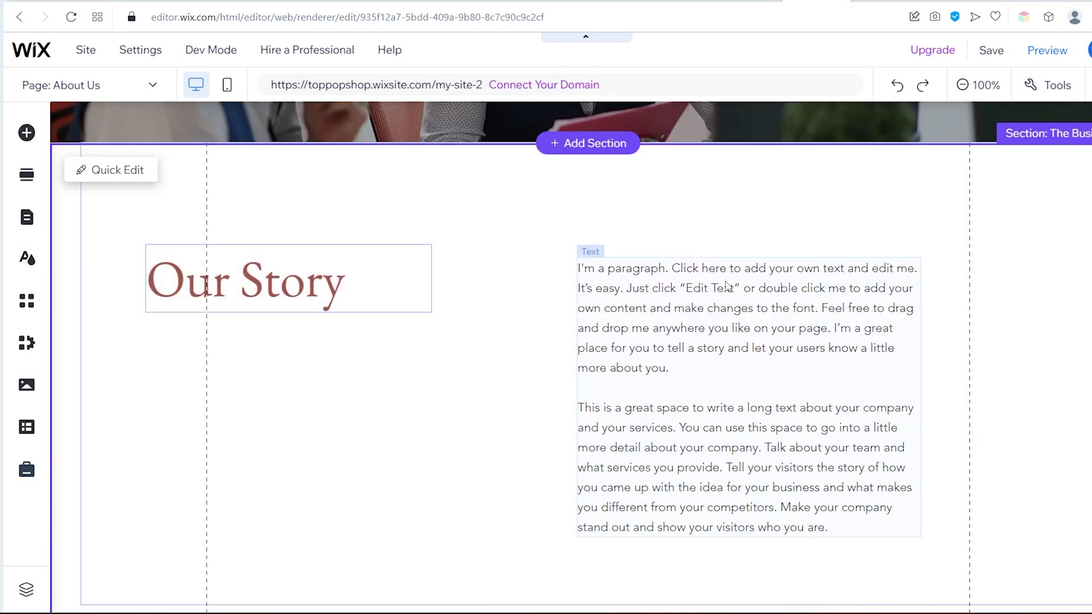
# Start AI text for the Our Story paragraph, describing the company's 175 years of experience
pyautogui.click(710, 313)
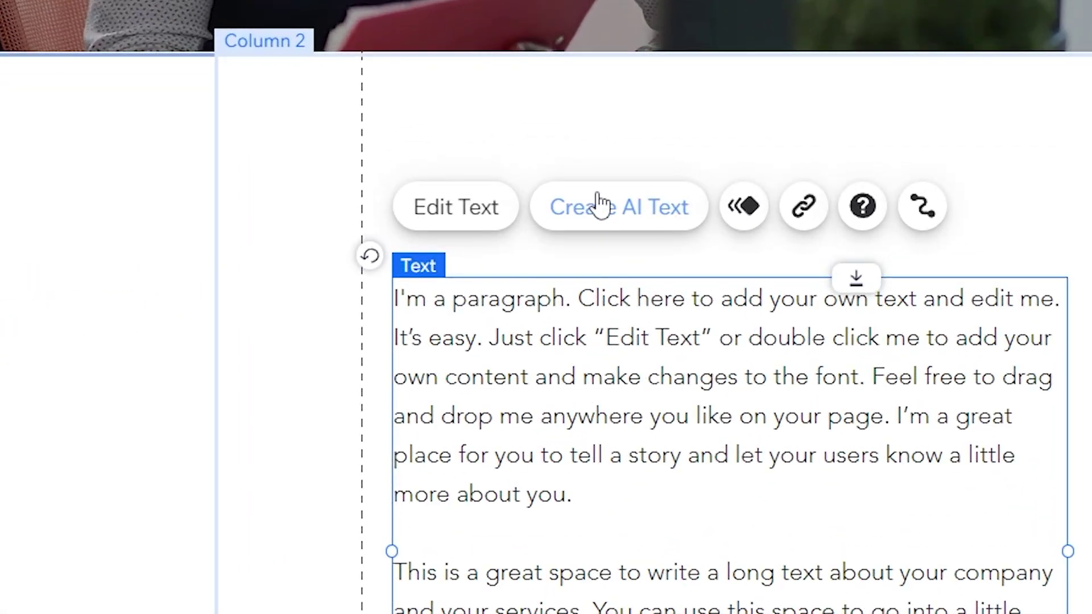
pyautogui.click(600, 205)
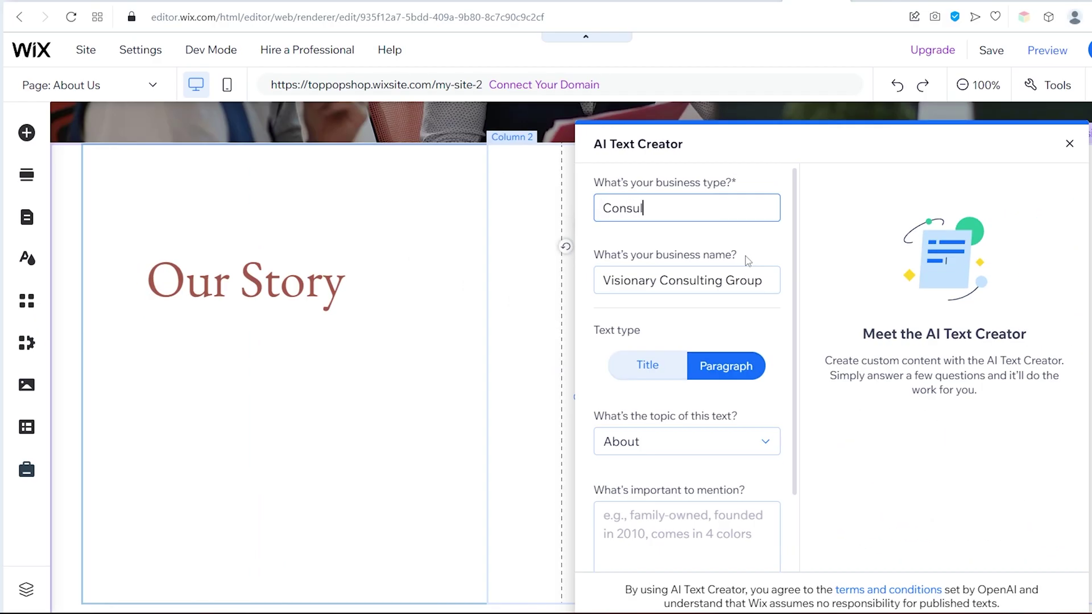
pyautogui.click(724, 372)
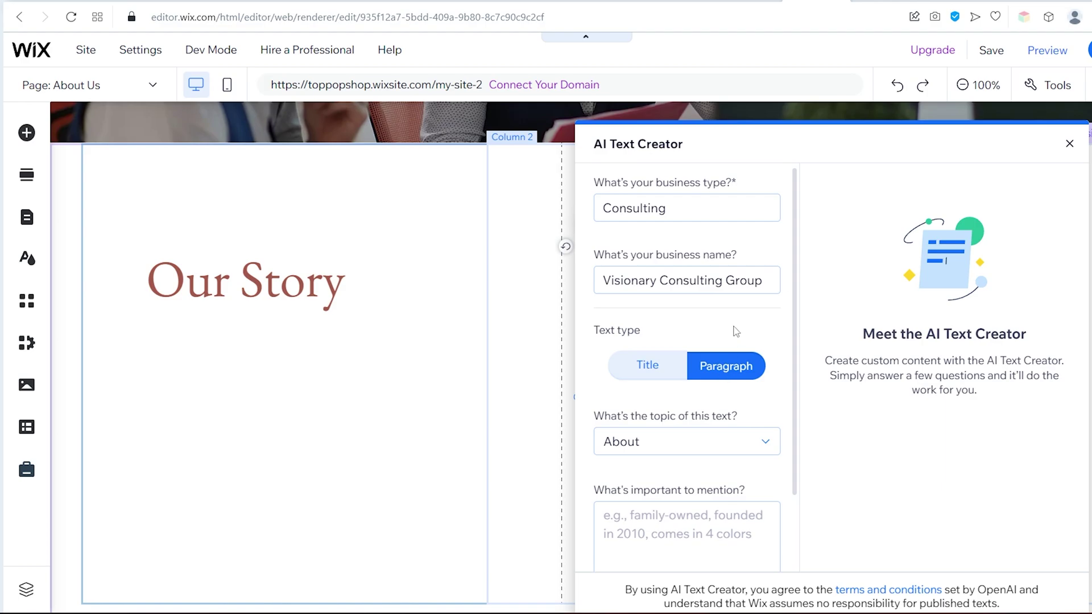
pyautogui.scroll(-2, 736, 336)
pyautogui.click(694, 437)
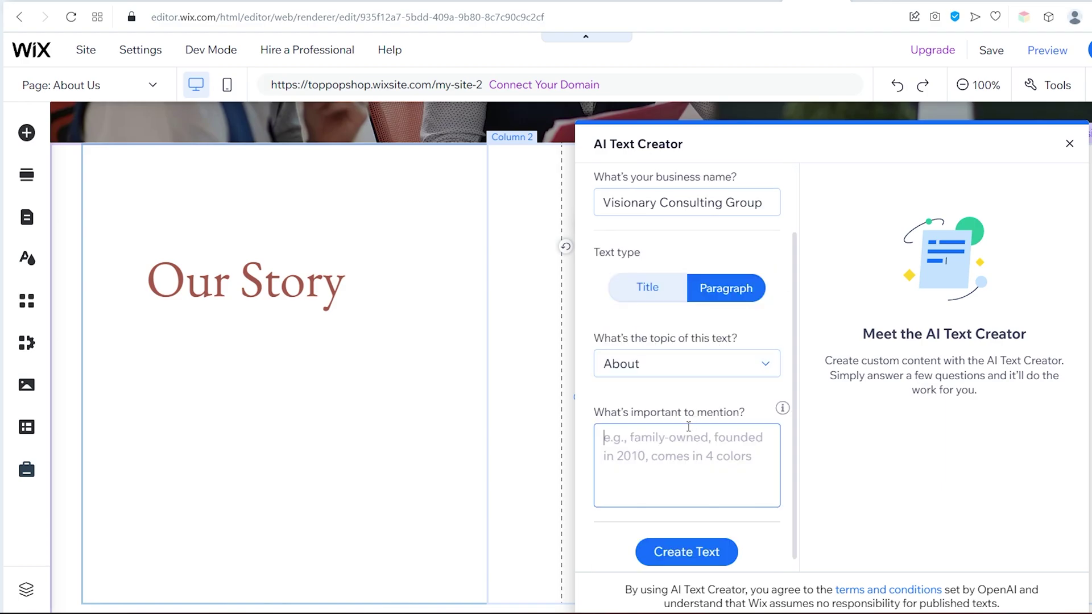
pyautogui.hotkey('ctrl', 'v')
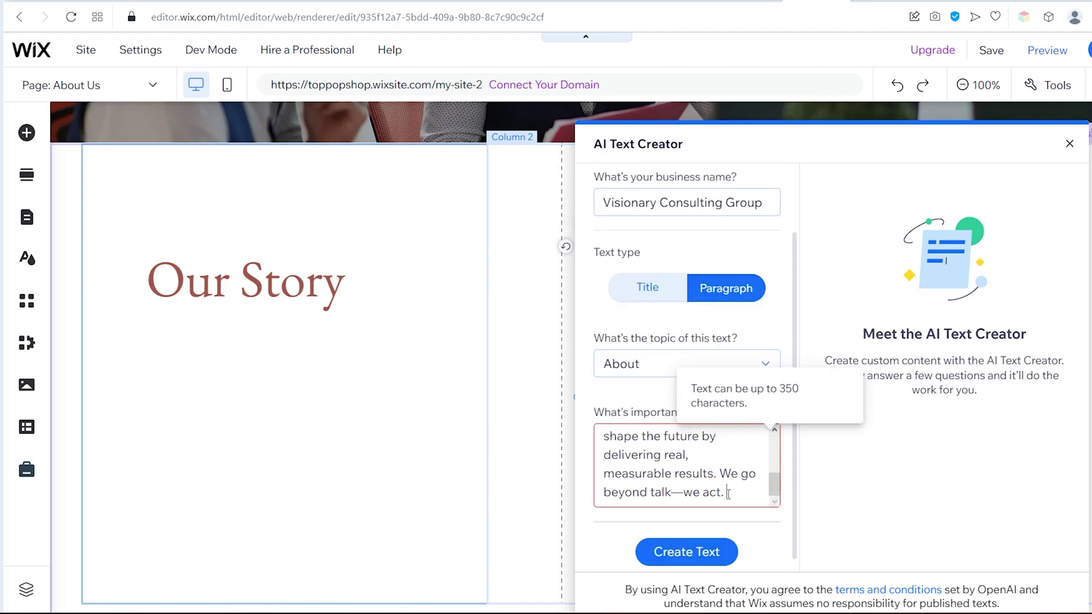
pyautogui.moveTo(728, 493); pyautogui.dragTo(695, 490)
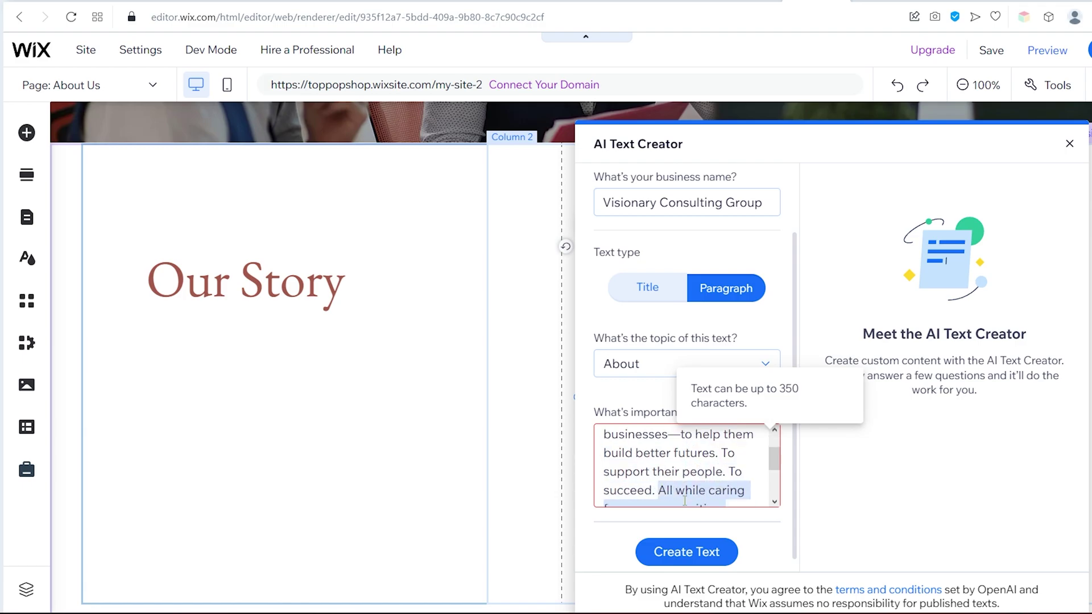
pyautogui.write('+')
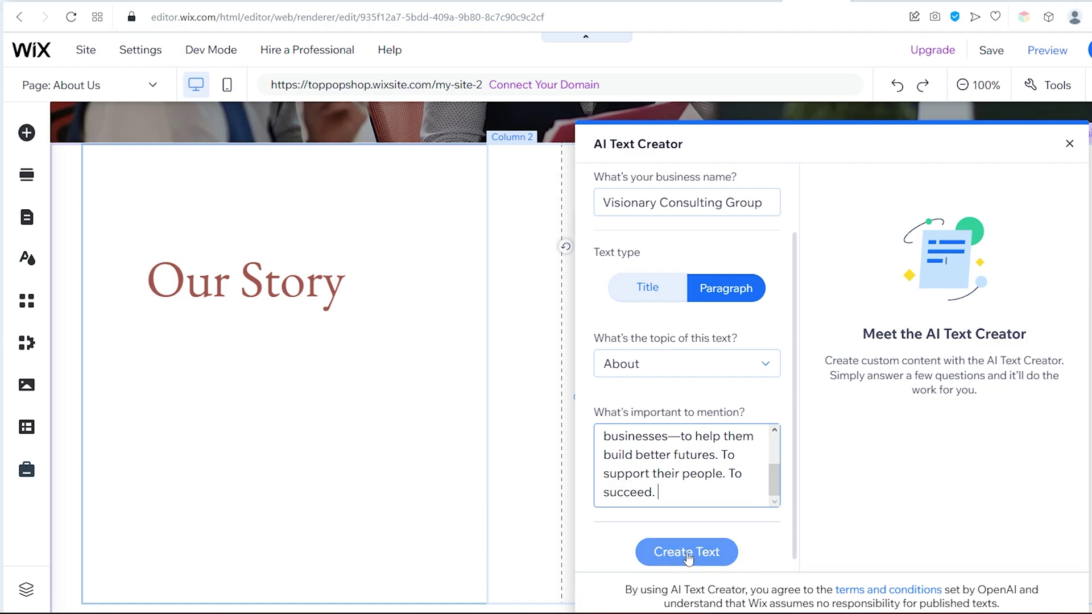
# Generate AI paragraph options and use the chosen one as the paragraph text
pyautogui.click(687, 549)
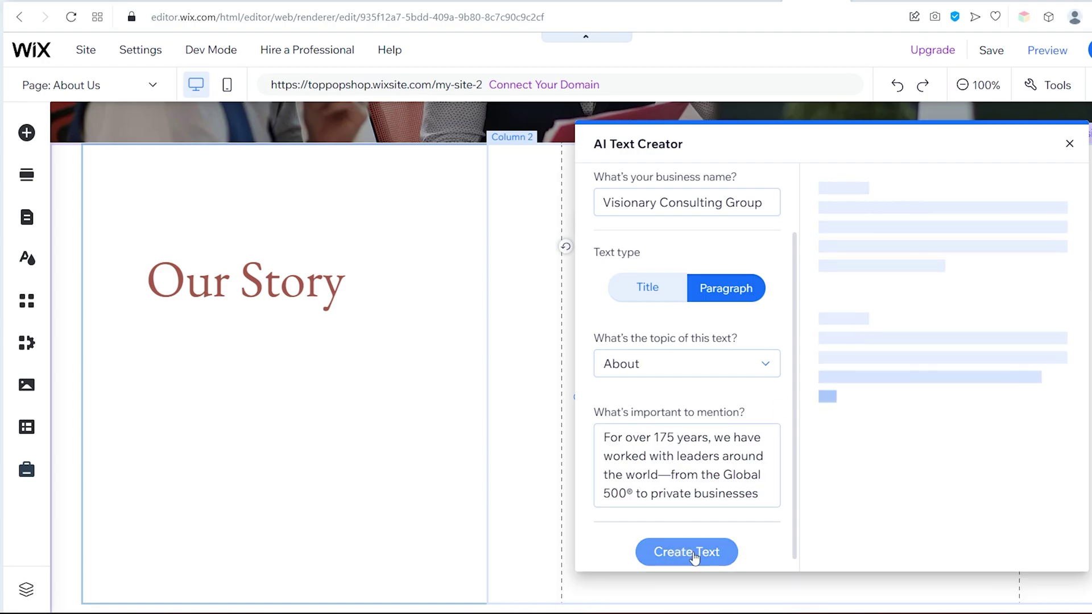
pyautogui.scroll(-1, 717, 529)
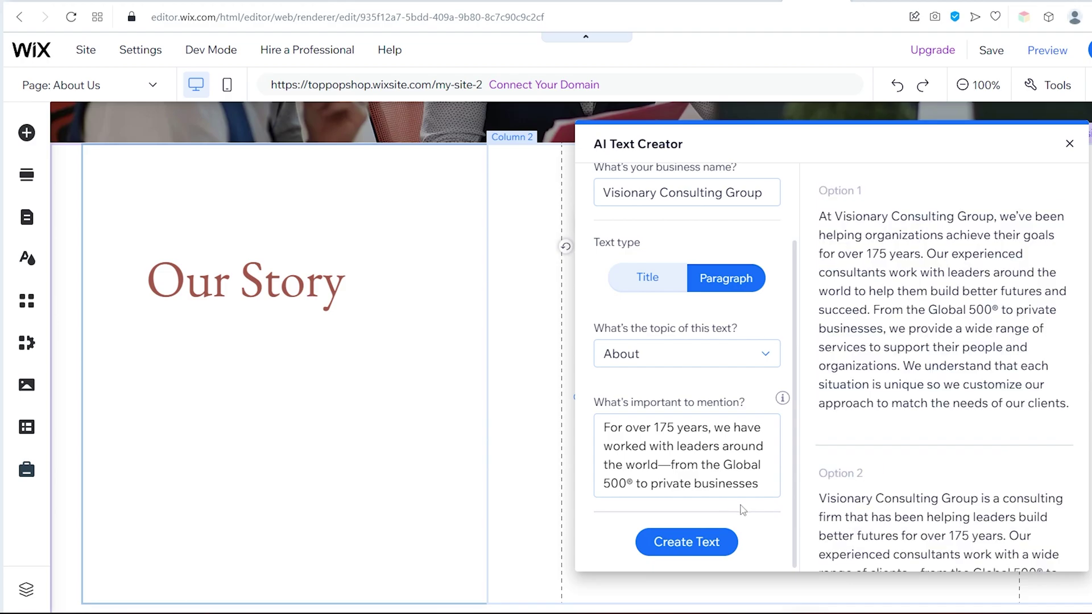
pyautogui.scroll(-8, 895, 386)
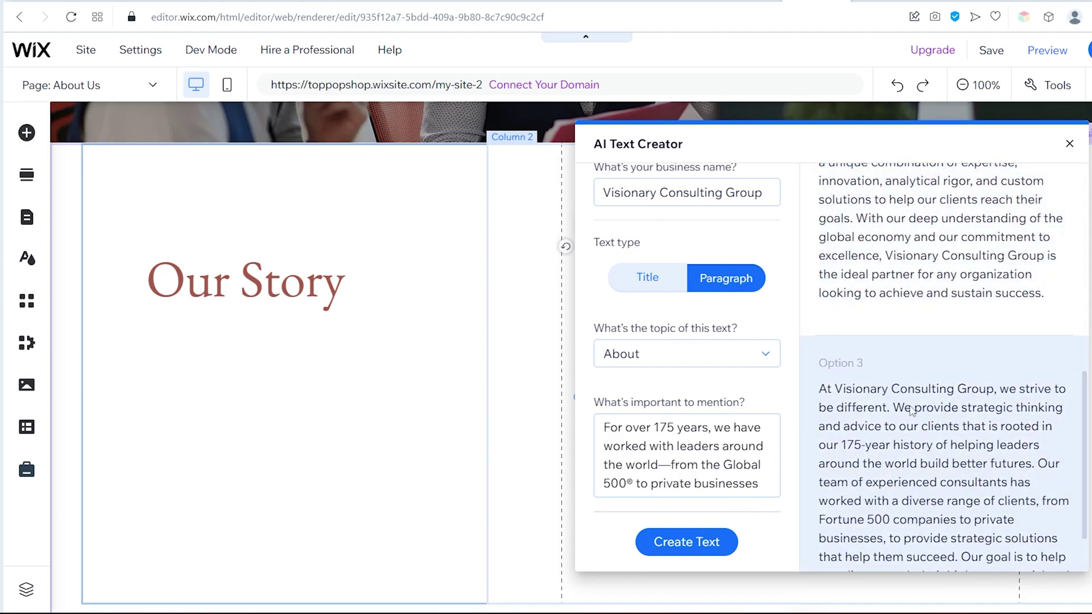
pyautogui.scroll(-1, 933, 435)
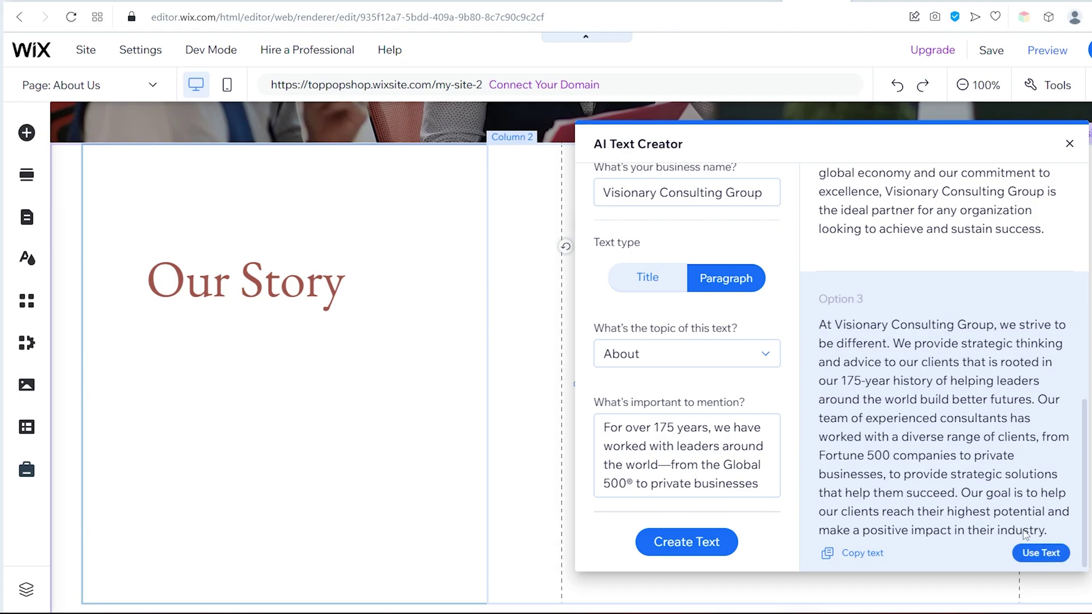
pyautogui.click(1048, 553)
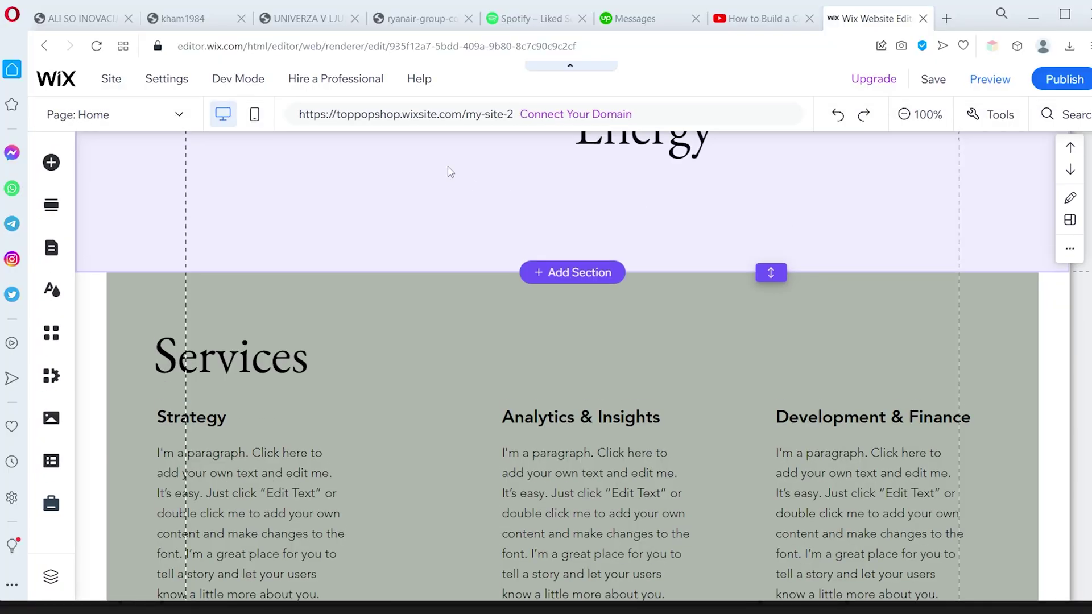
# Switch the editor to the Blog page and open the dashboard's Blog Overview
pyautogui.click(179, 116)
pyautogui.click(87, 317)
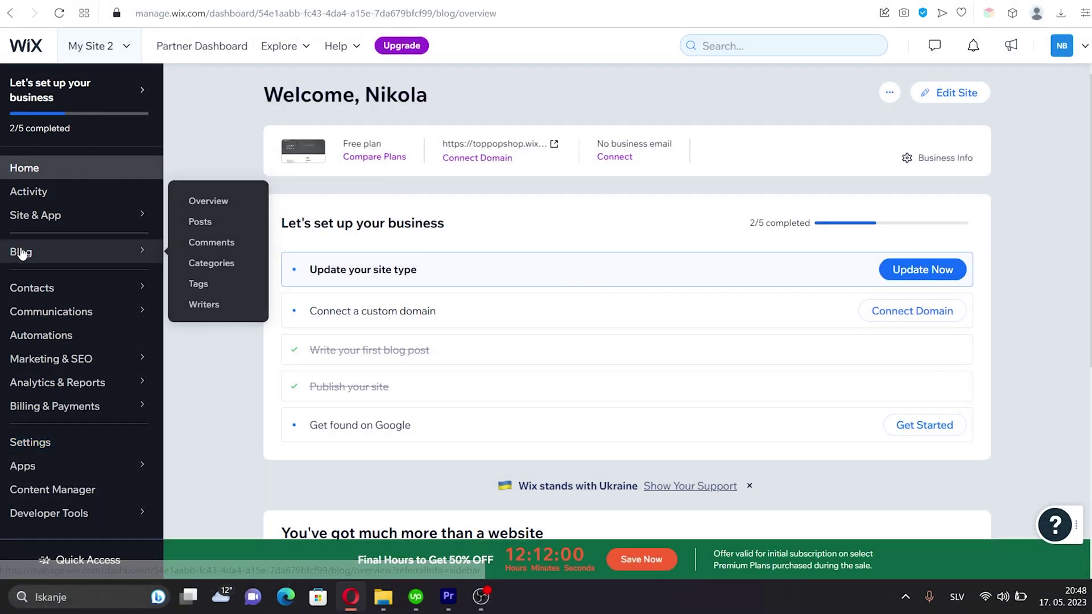
pyautogui.click(23, 252)
pyautogui.click(22, 252)
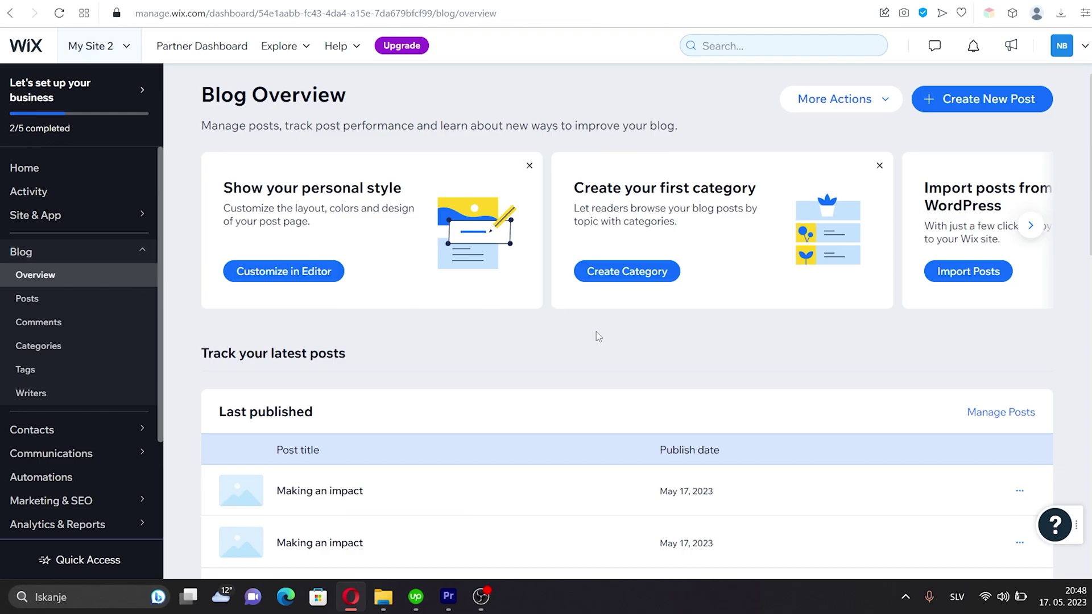
pyautogui.scroll(-4, 597, 336)
pyautogui.scroll(4, 599, 335)
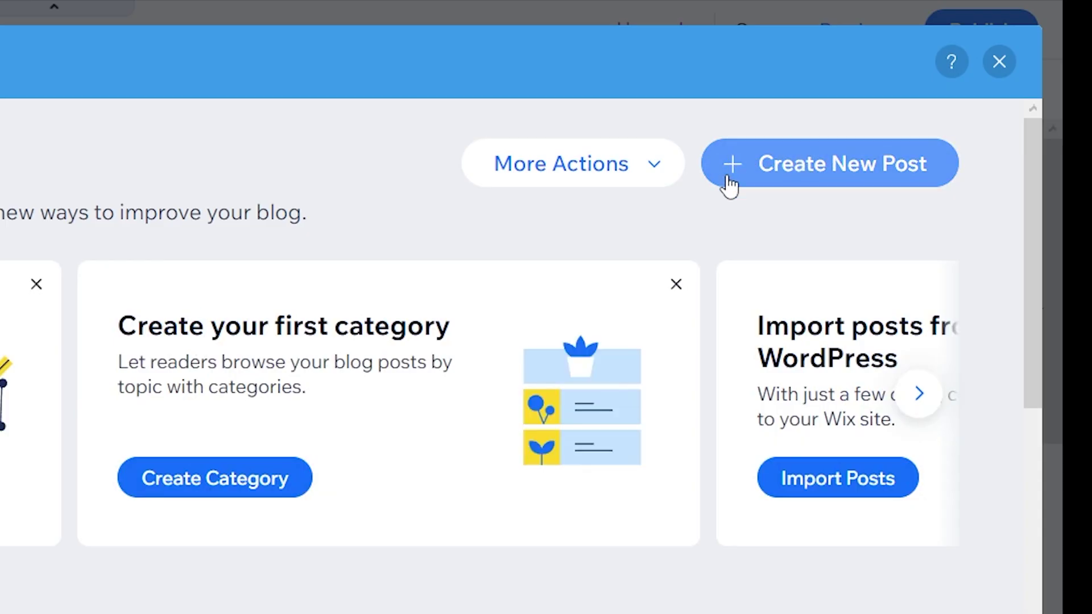
# Create and publish the 'Making an impact' post with its three pasted paragraphs
pyautogui.click(765, 163)
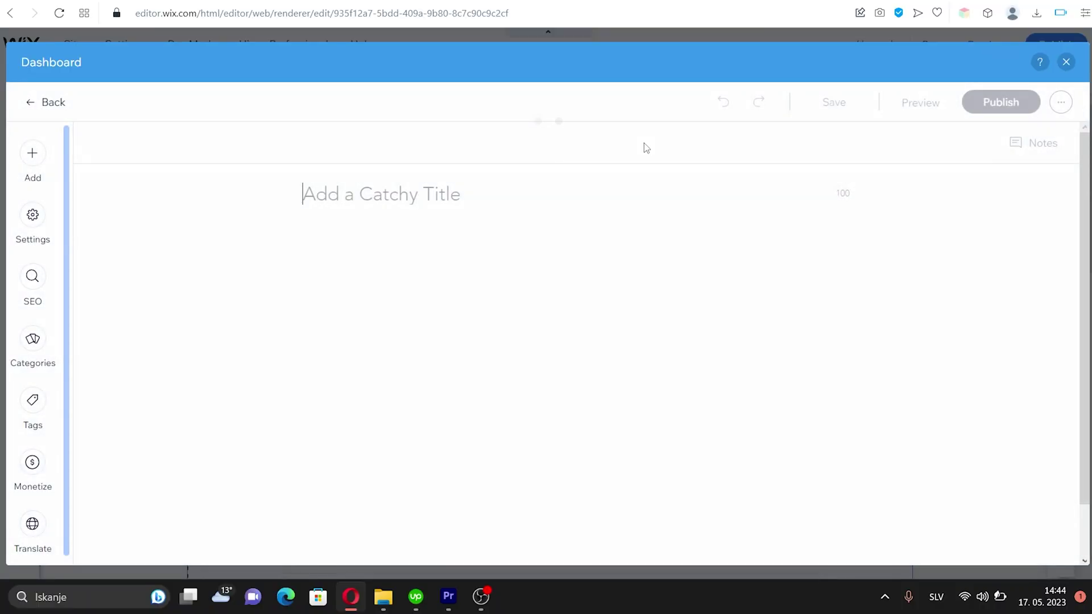
pyautogui.click(326, 238)
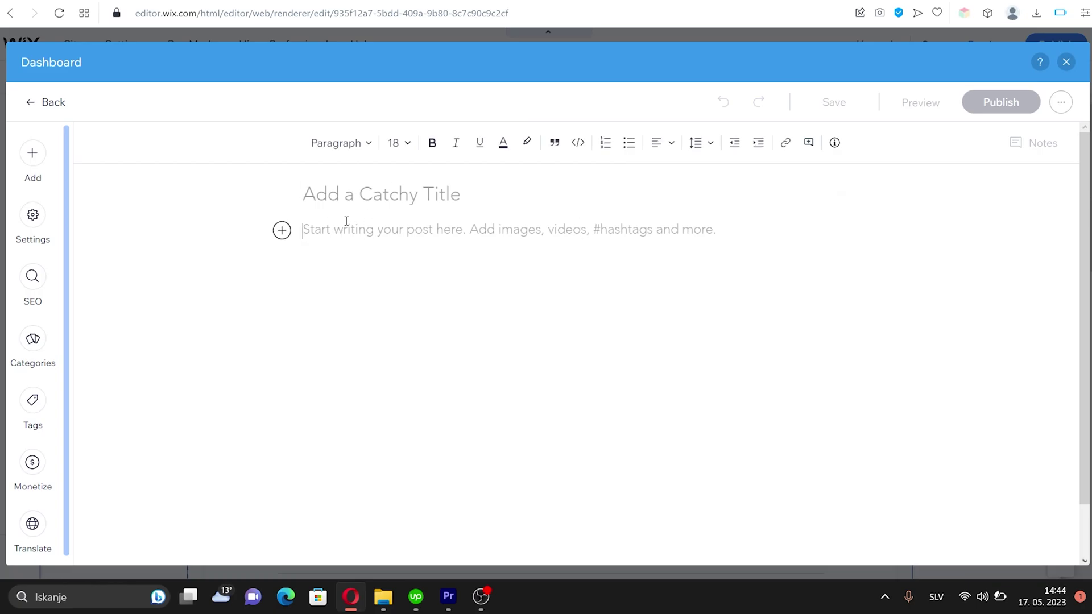
pyautogui.write('Making an impact every day, in everything we do Our existence is driven by one purpose: to make an impact that matters. To us, that means lasting results for our clients and their businesses, ideas and actions that look out for the greater good. It is empowering our people and promoting their growth. Making an impact is in our DNA, and our key to solving some of the world’s greatest challenges.')
pyautogui.click(377, 196)
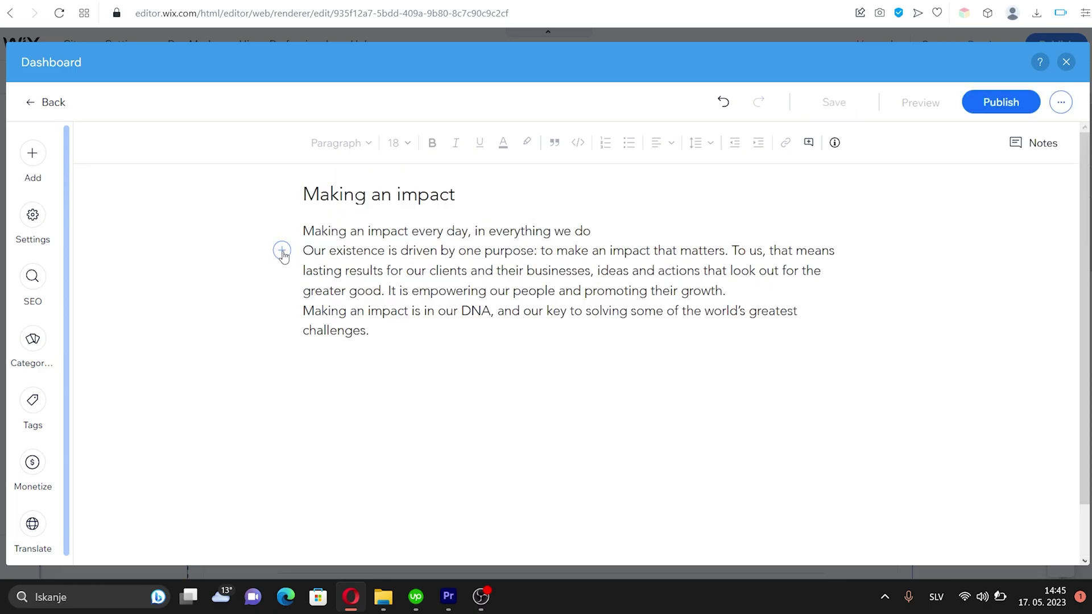
pyautogui.click(282, 250)
pyautogui.scroll(-2, 205, 307)
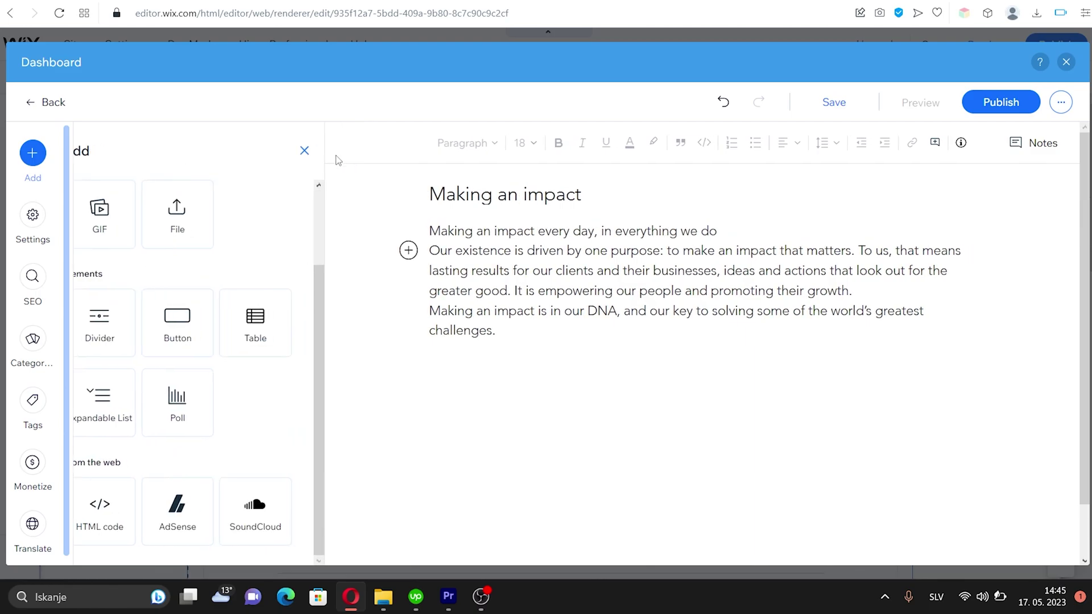
pyautogui.click(305, 150)
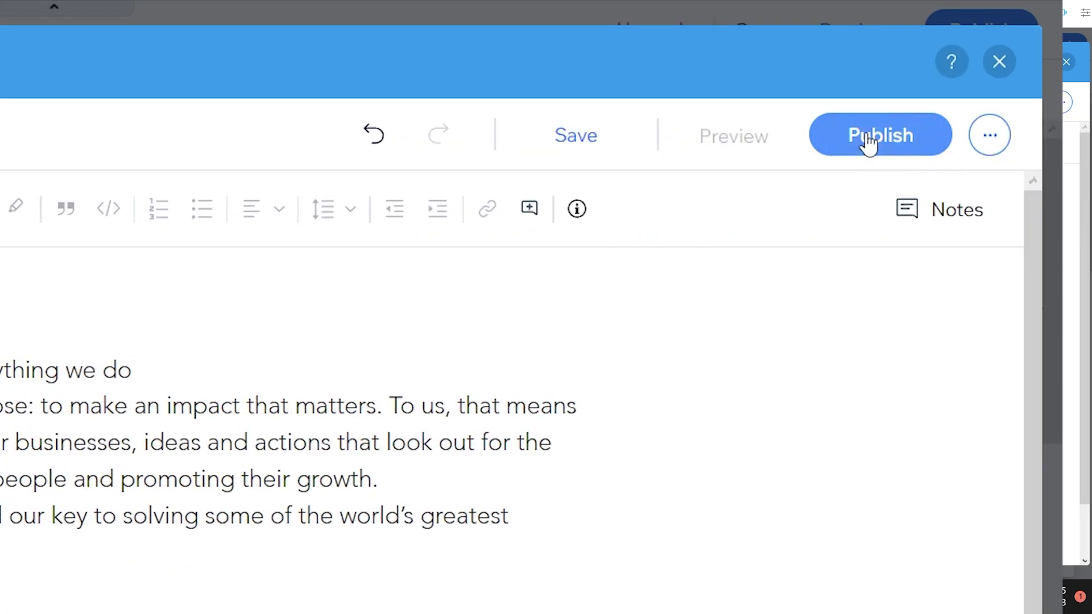
pyautogui.click(869, 142)
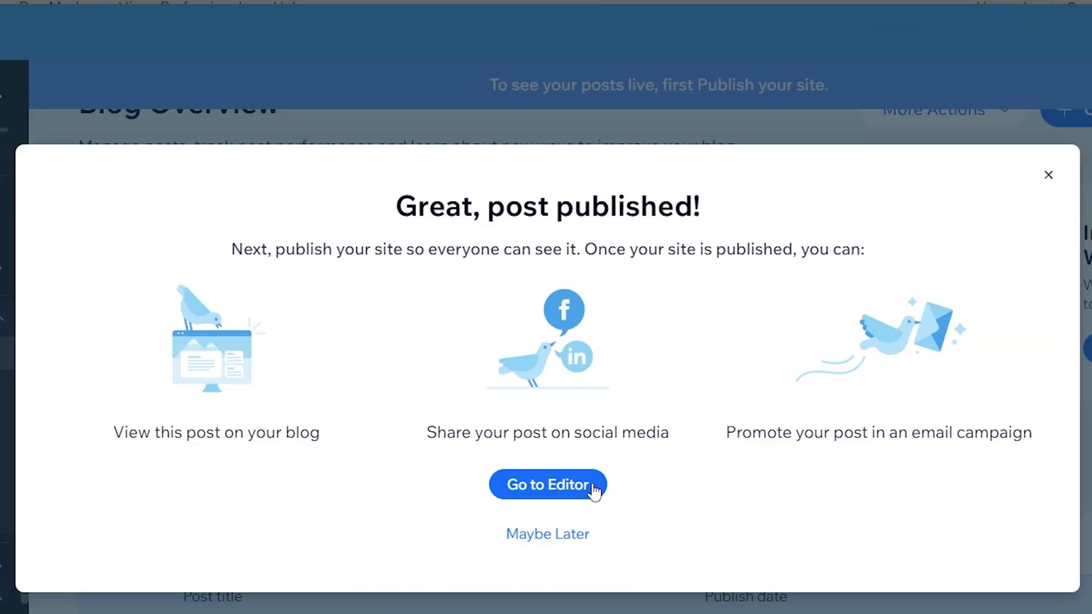
pyautogui.click(1048, 177)
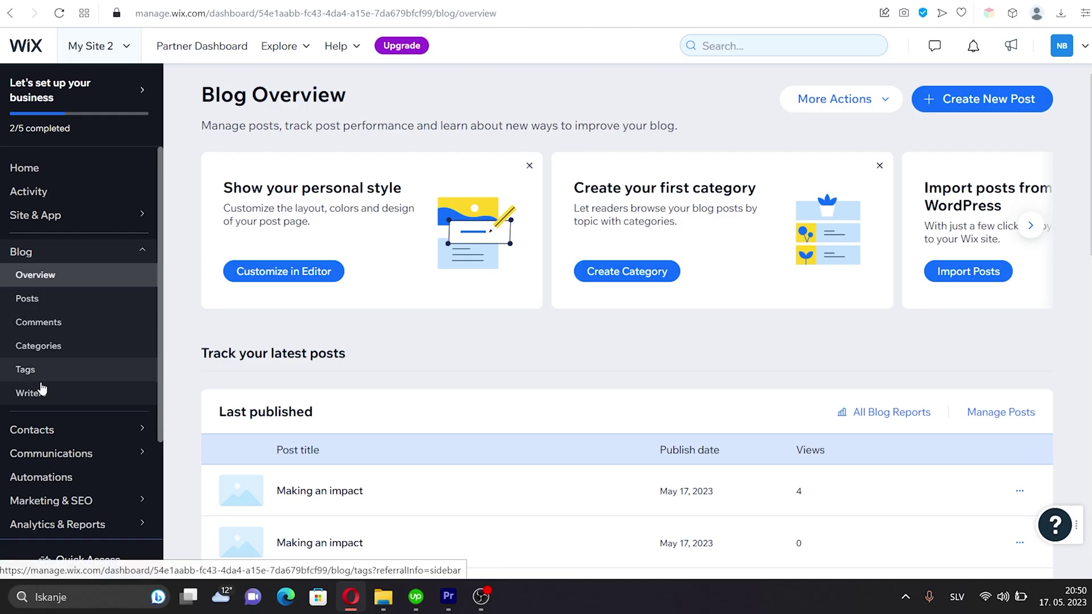
# Reply 'Thanks!' to the Great post! comment, then select the Contact page title
pyautogui.click(41, 318)
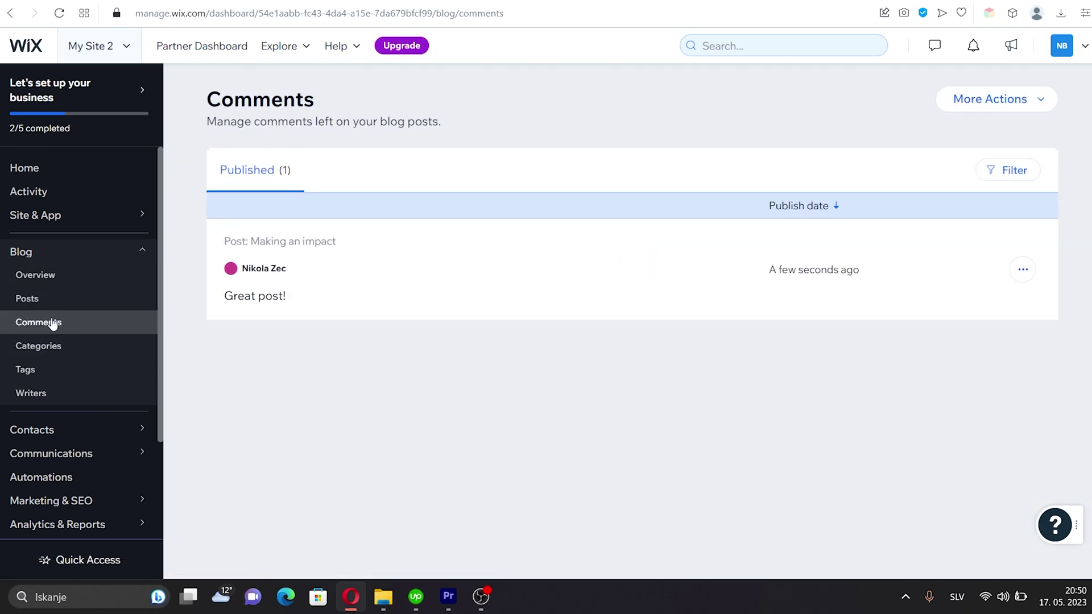
pyautogui.click(1022, 271)
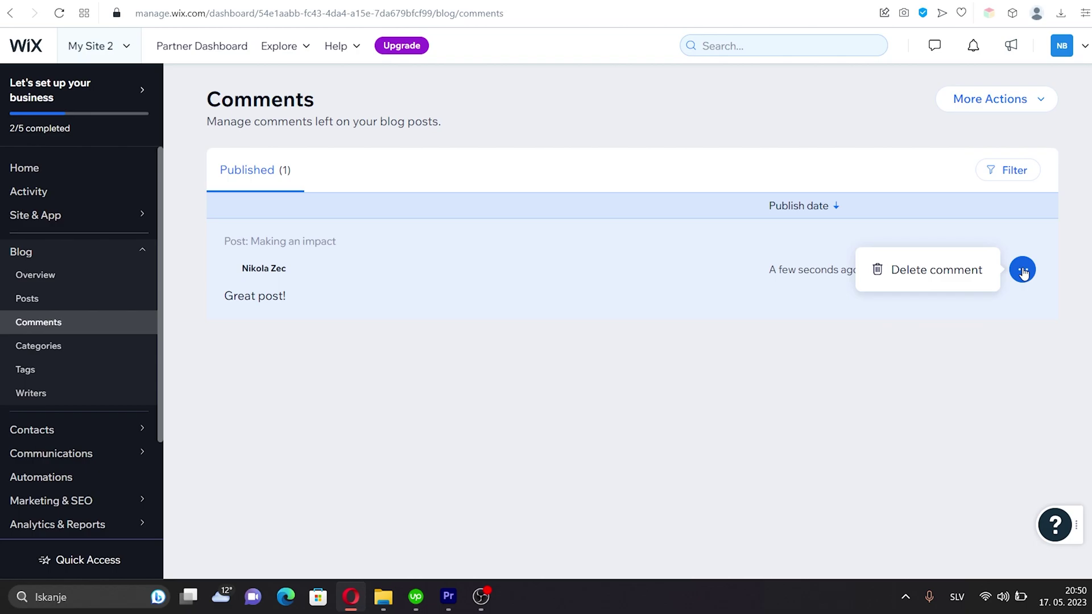
pyautogui.click(1022, 271)
pyautogui.click(328, 250)
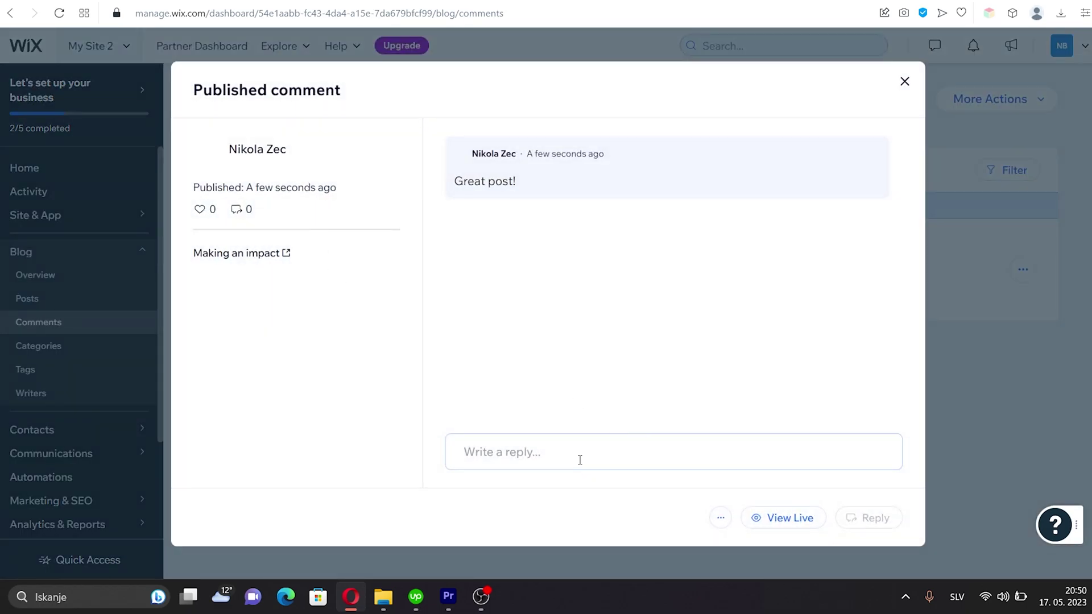
pyautogui.write('Thanks!')
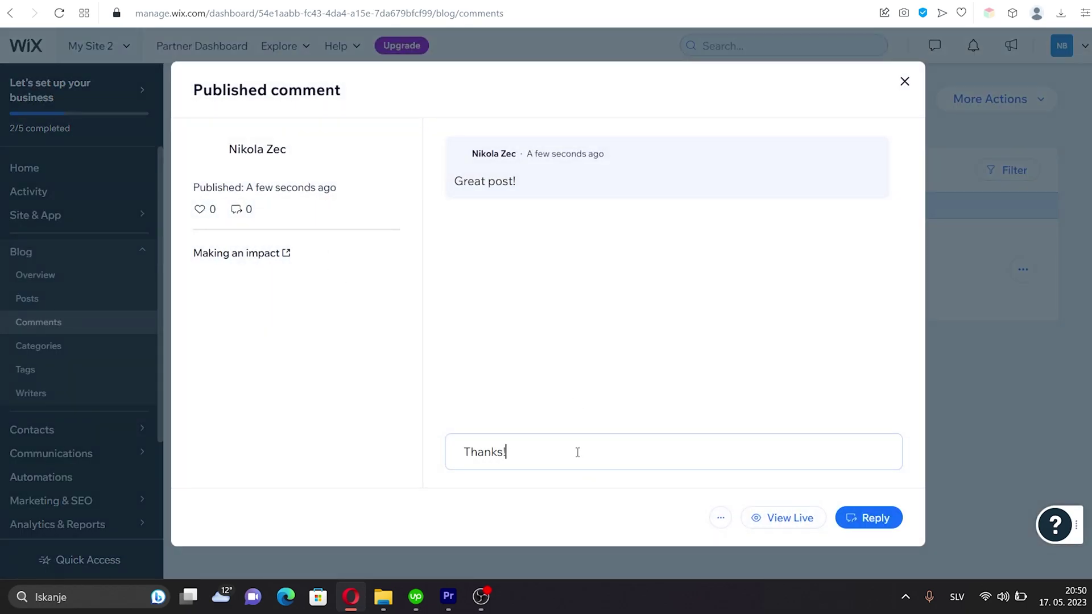
pyautogui.click(898, 513)
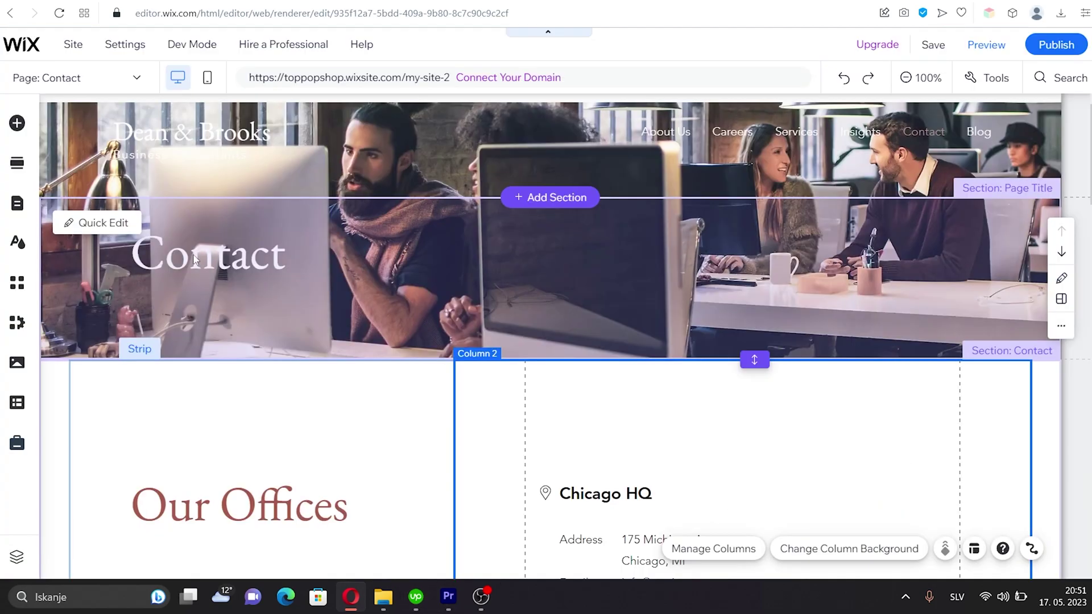
pyautogui.click(194, 259)
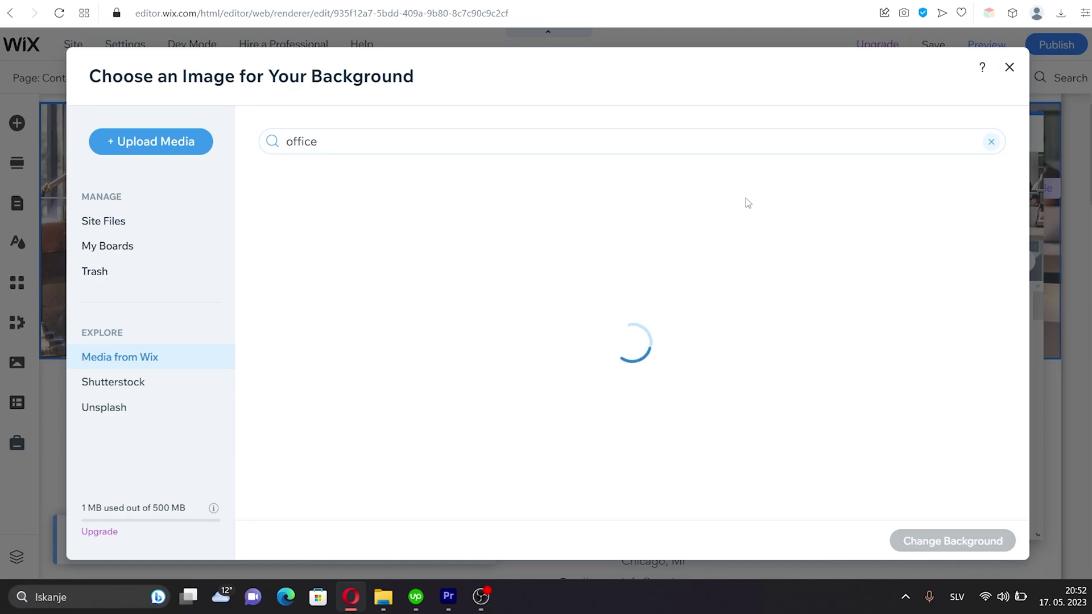
# Apply the office image as the Contact page header background
pyautogui.click(715, 336)
pyautogui.click(53, 83)
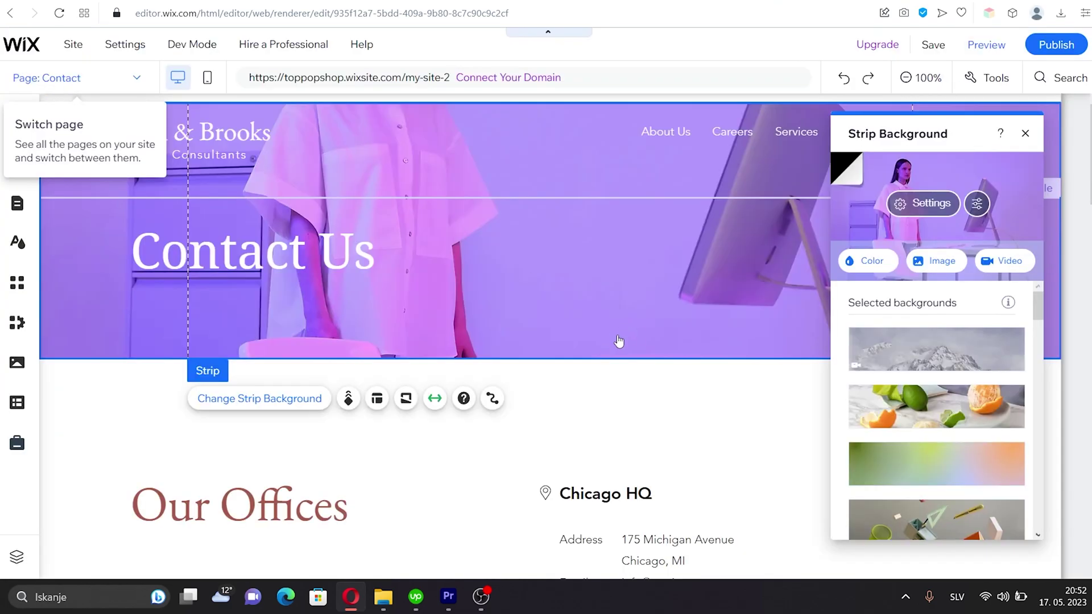
pyautogui.scroll(-4, 683, 342)
pyautogui.click(1025, 133)
# Change the map's single location address to W Root St, Chicago, IL 60609
pyautogui.scroll(-3, 1054, 205)
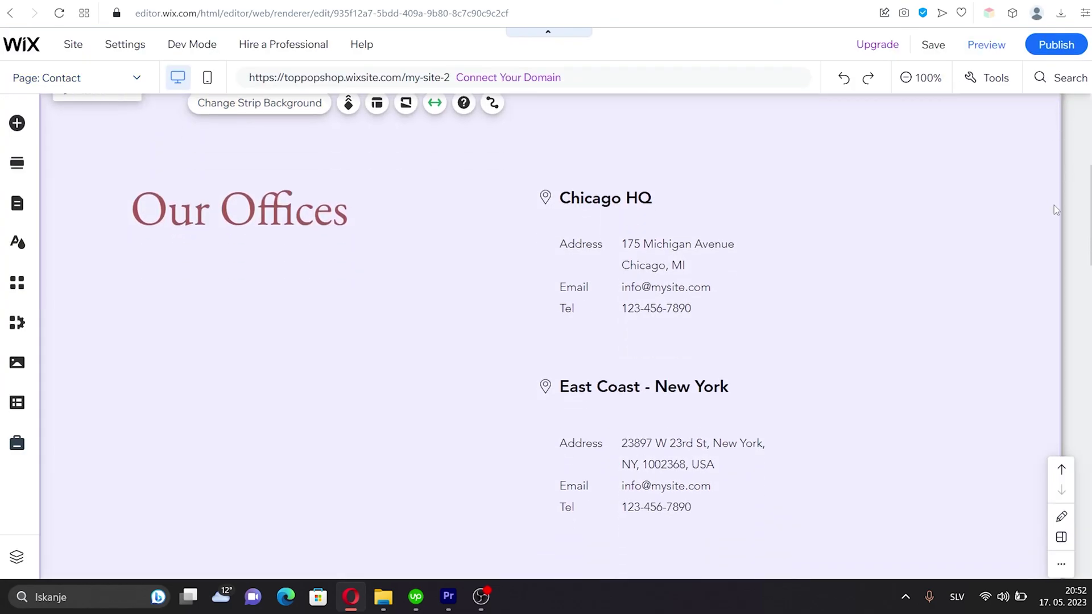
pyautogui.scroll(-10, 820, 273)
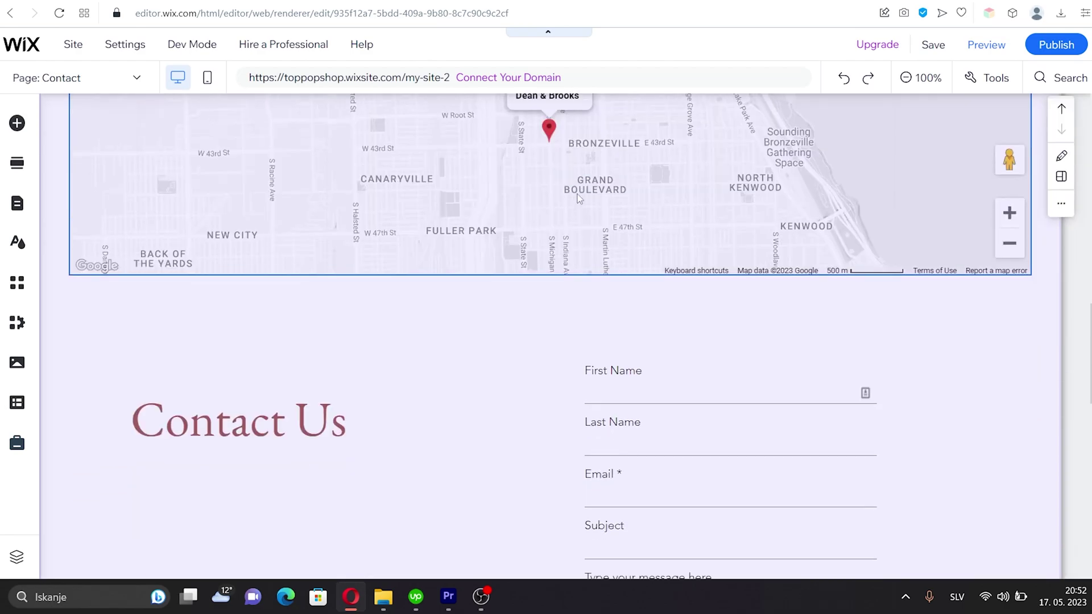
pyautogui.scroll(3, 585, 293)
pyautogui.click(585, 245)
pyautogui.click(116, 124)
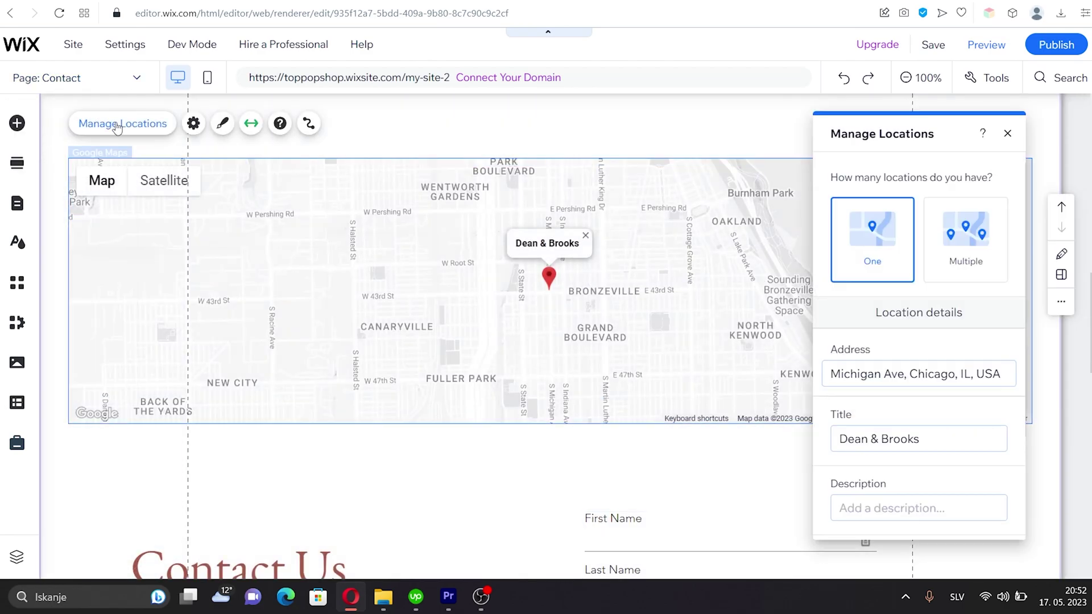
pyautogui.scroll(-1, 979, 307)
pyautogui.scroll(1, 980, 307)
pyautogui.click(966, 239)
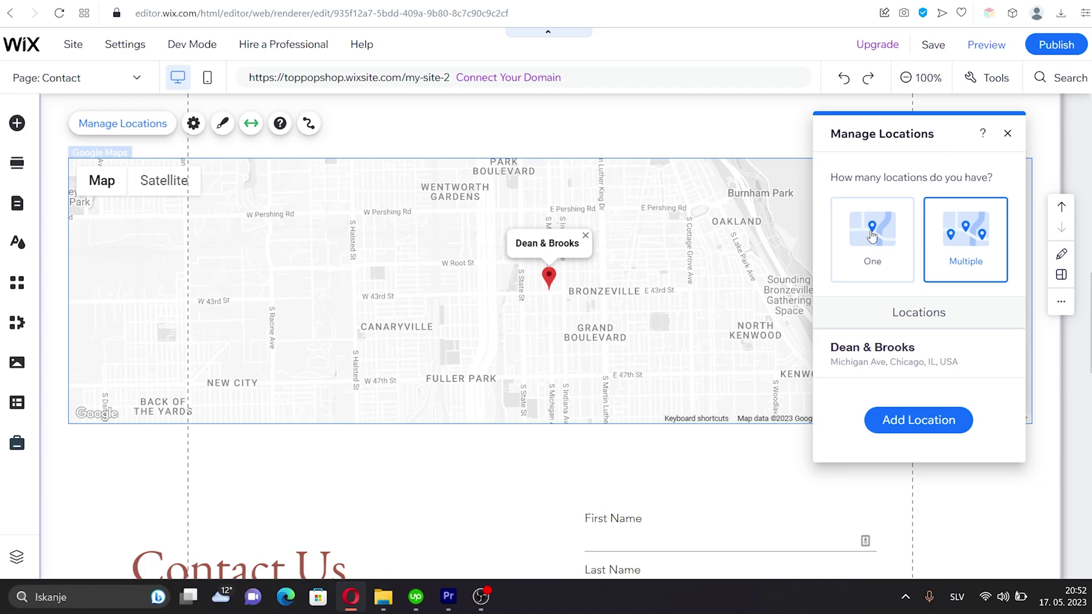
pyautogui.click(873, 239)
pyautogui.scroll(-2, 955, 307)
pyautogui.click(920, 244)
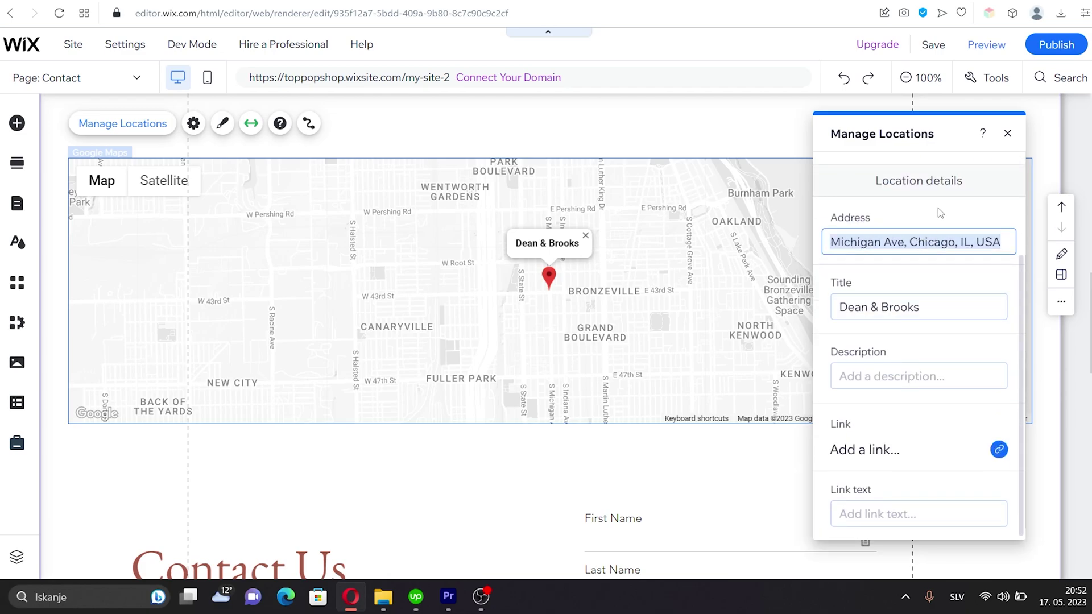
pyautogui.click(1008, 134)
# Review the settings of the contact form's Subject and message fields
pyautogui.scroll(-5, 687, 378)
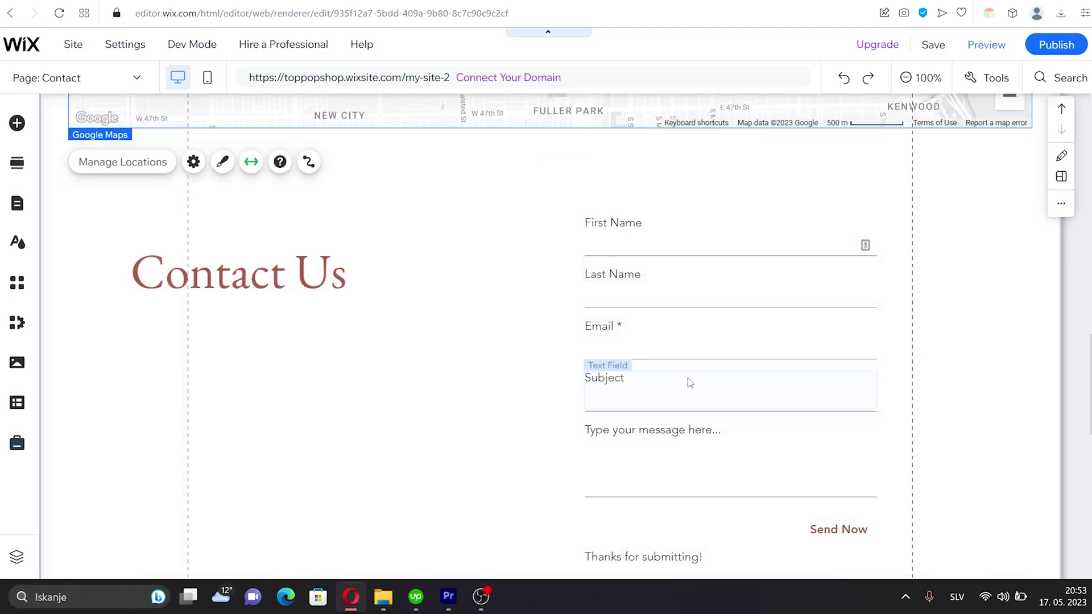
pyautogui.click(687, 378)
pyautogui.scroll(-3, 790, 357)
pyautogui.click(617, 189)
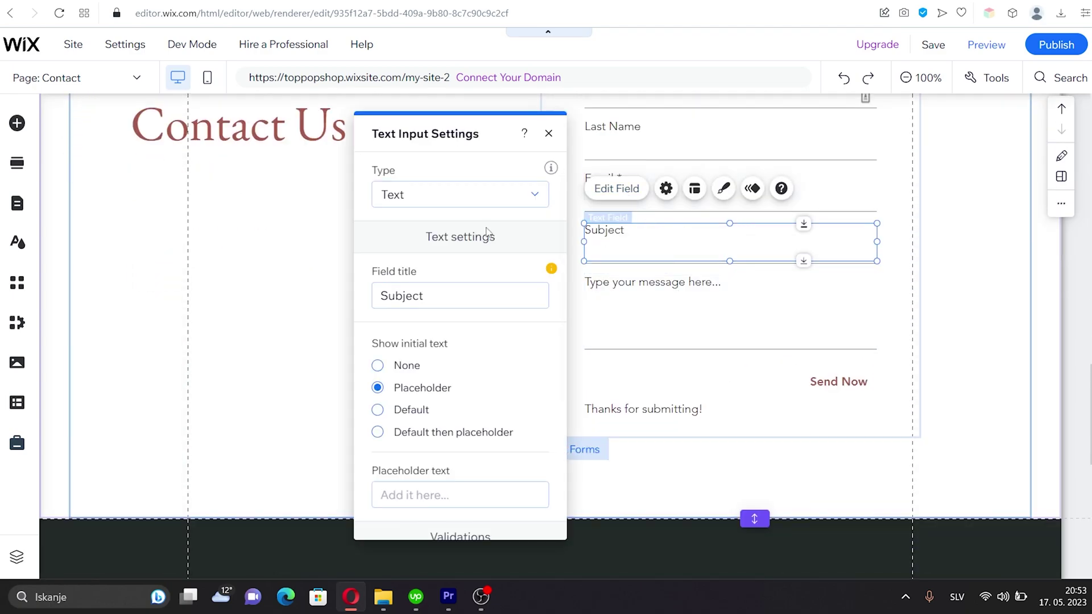
pyautogui.scroll(-1, 483, 244)
pyautogui.scroll(1, 490, 220)
pyautogui.click(549, 133)
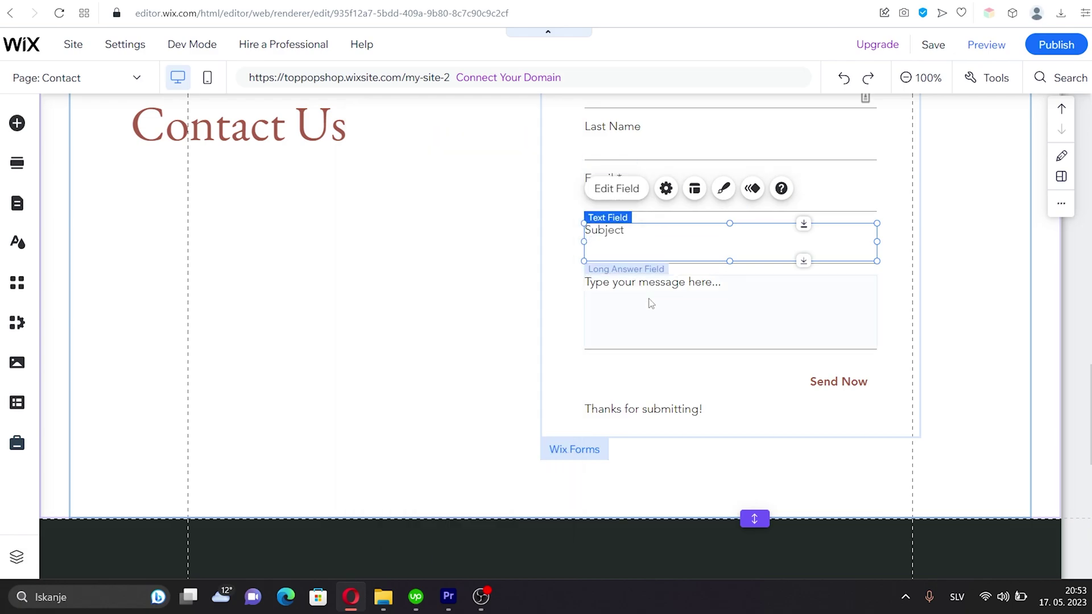
pyautogui.click(651, 303)
pyautogui.click(617, 240)
pyautogui.scroll(-1, 477, 243)
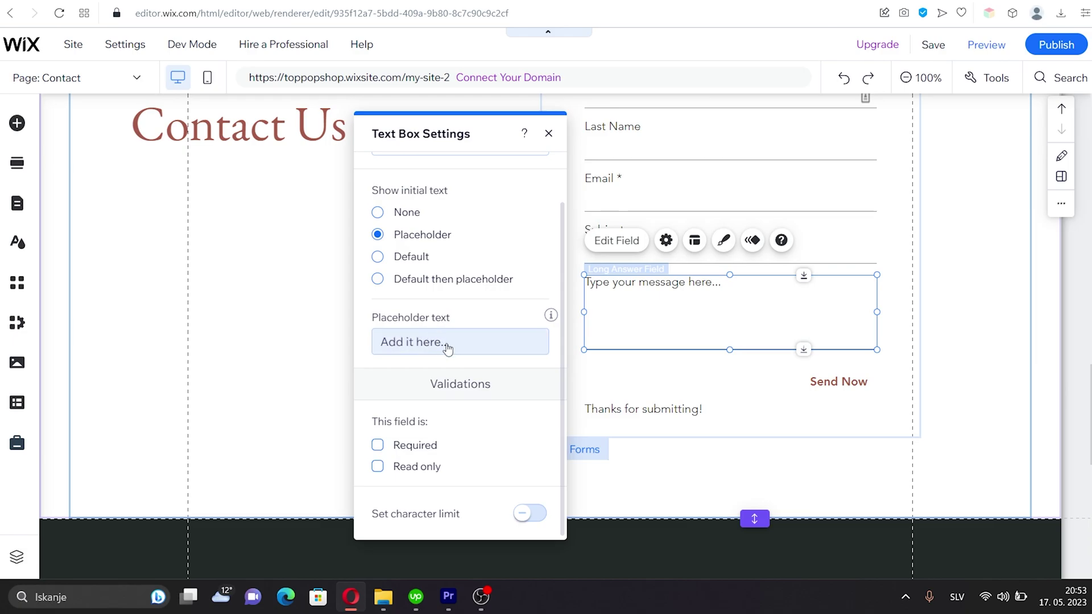
pyautogui.scroll(1, 455, 352)
# Add a Phone field to the contact form and move it above the message box
pyautogui.click(685, 377)
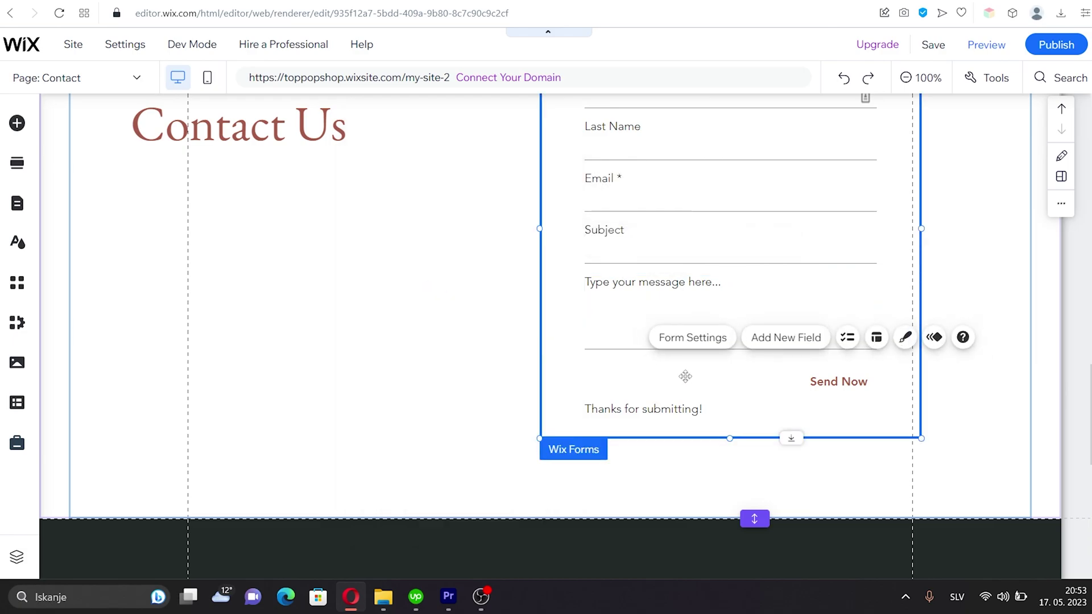
pyautogui.click(786, 338)
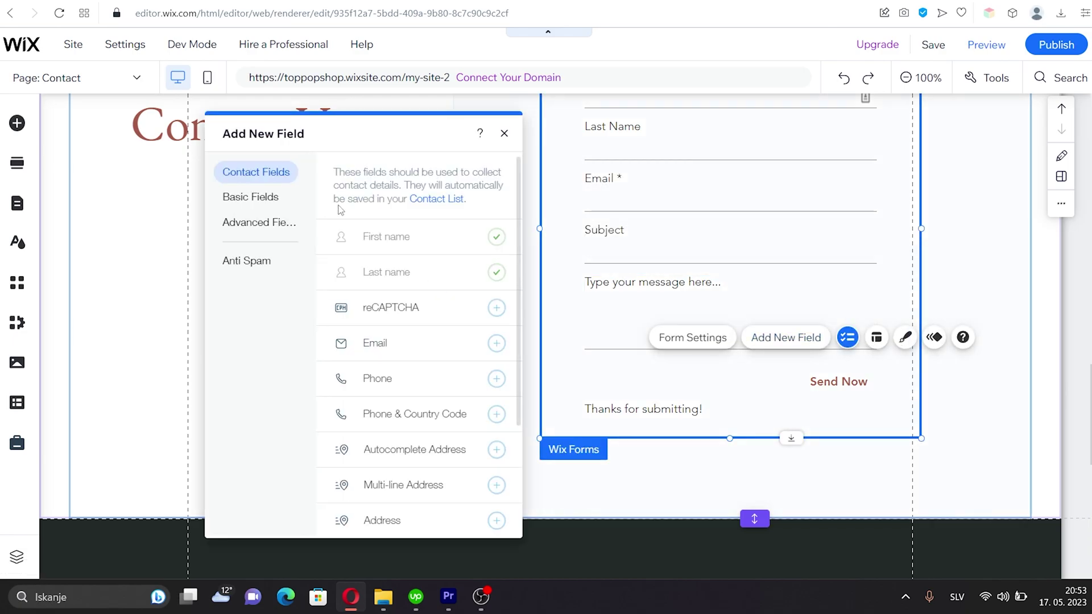
pyautogui.scroll(-2, 395, 278)
pyautogui.click(496, 234)
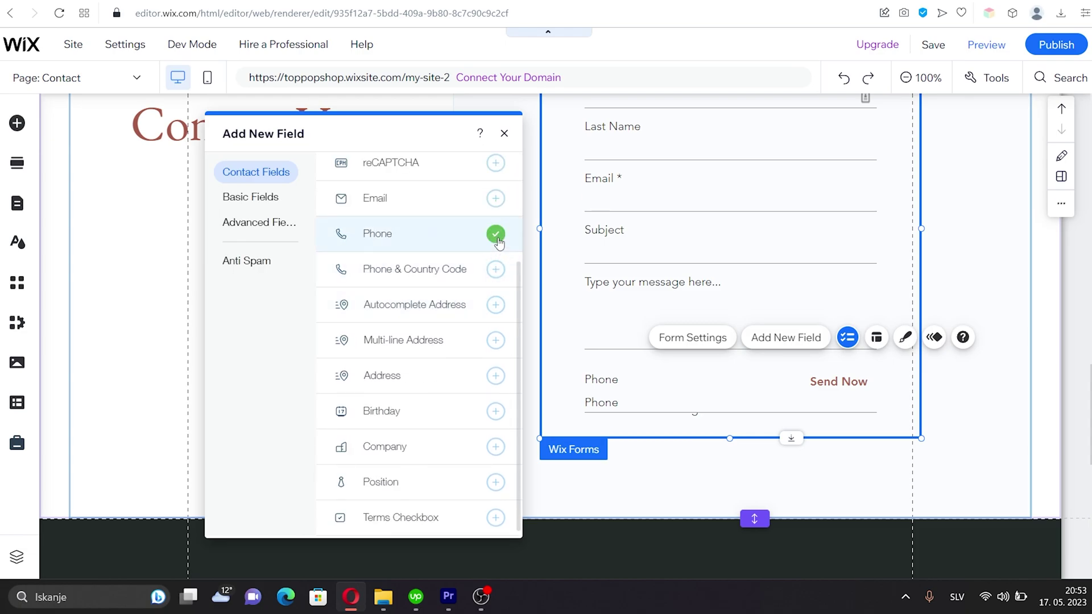
pyautogui.click(711, 401)
pyautogui.moveTo(724, 393); pyautogui.dragTo(719, 299)
pyautogui.moveTo(704, 337); pyautogui.dragTo(707, 390)
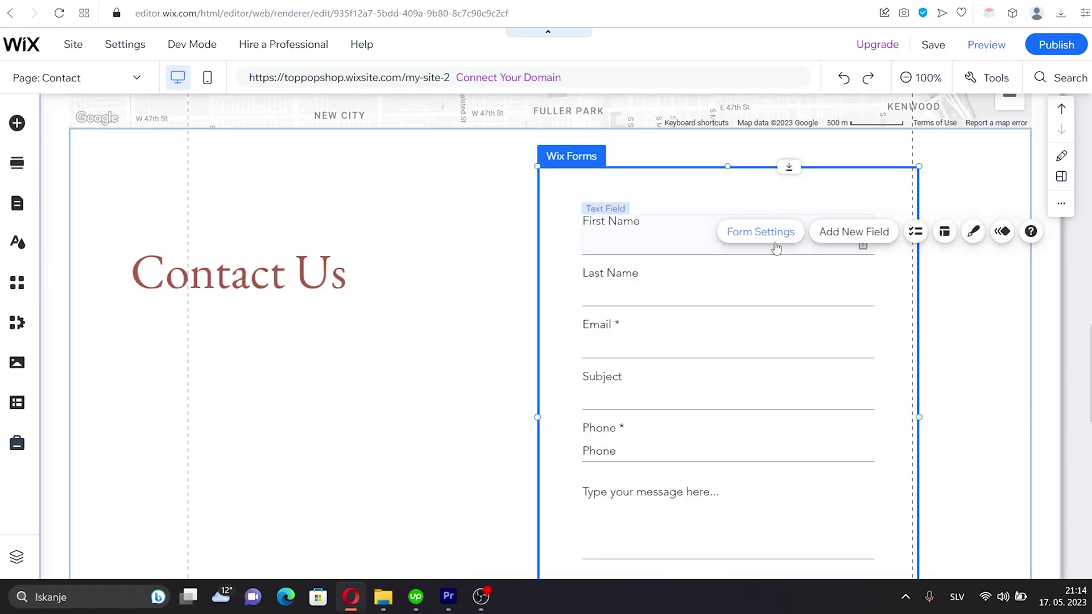
# Create a submissions table for the contact form and dismiss the publish reminder
pyautogui.click(776, 248)
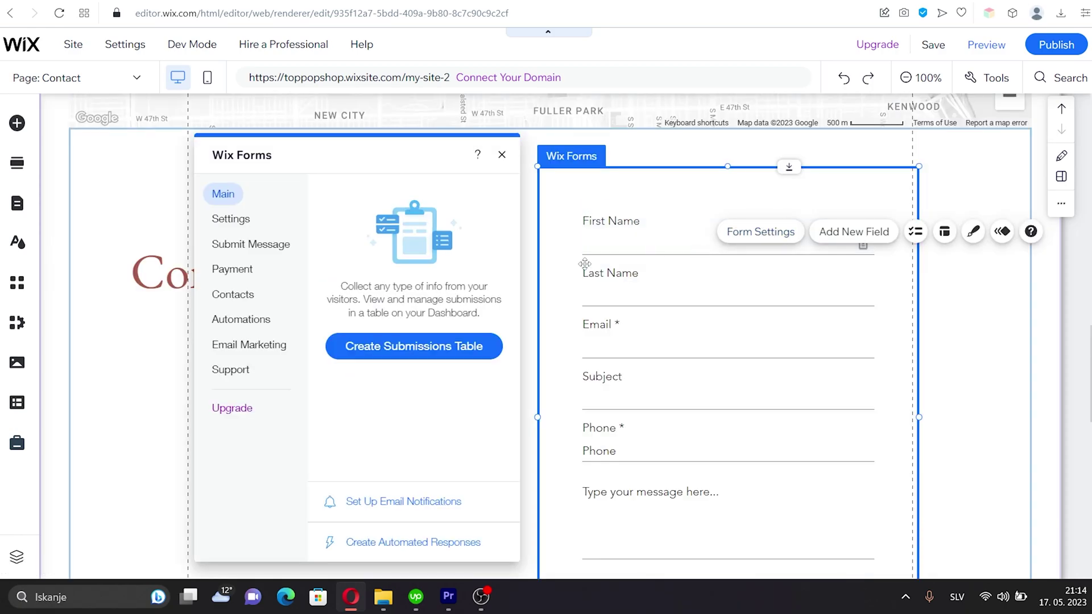
pyautogui.click(376, 352)
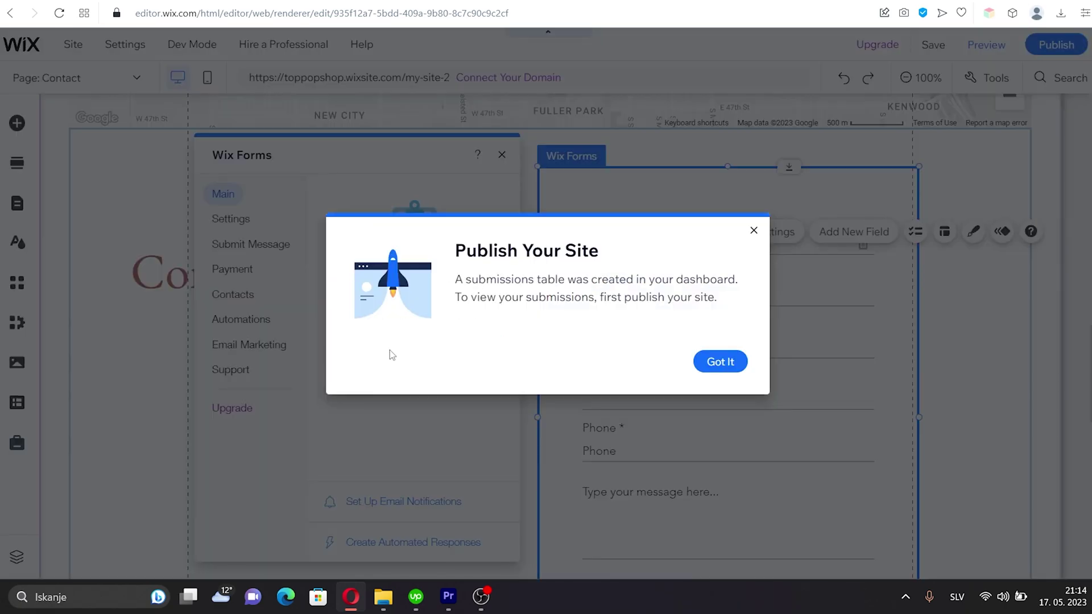
pyautogui.click(717, 366)
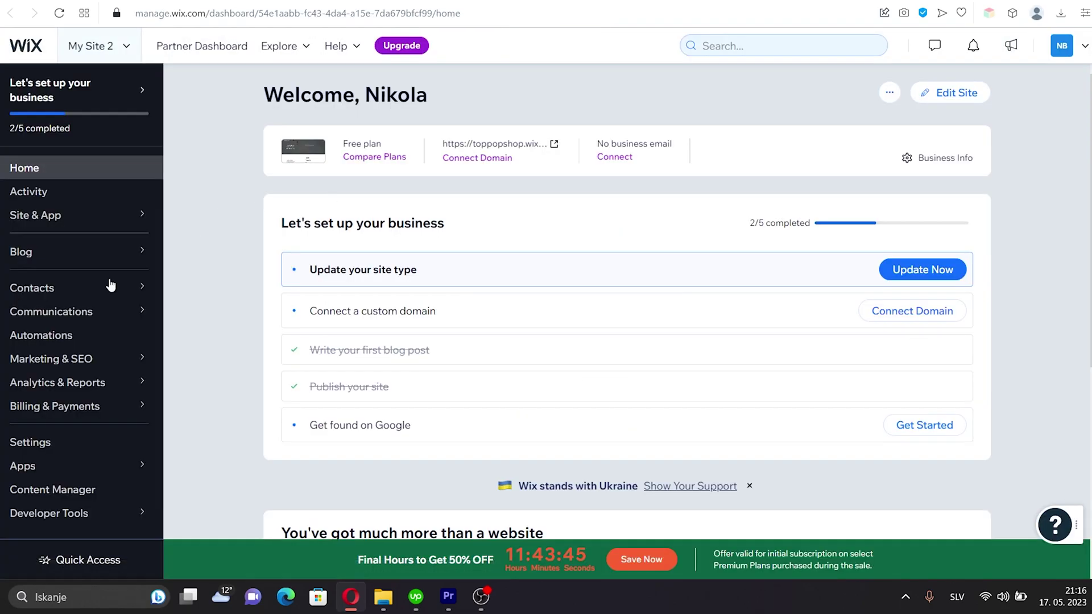
# Open Communications > Forms & Submissions in the dashboard to view contact form entries
pyautogui.moveTo(67, 316)
pyautogui.click(69, 315)
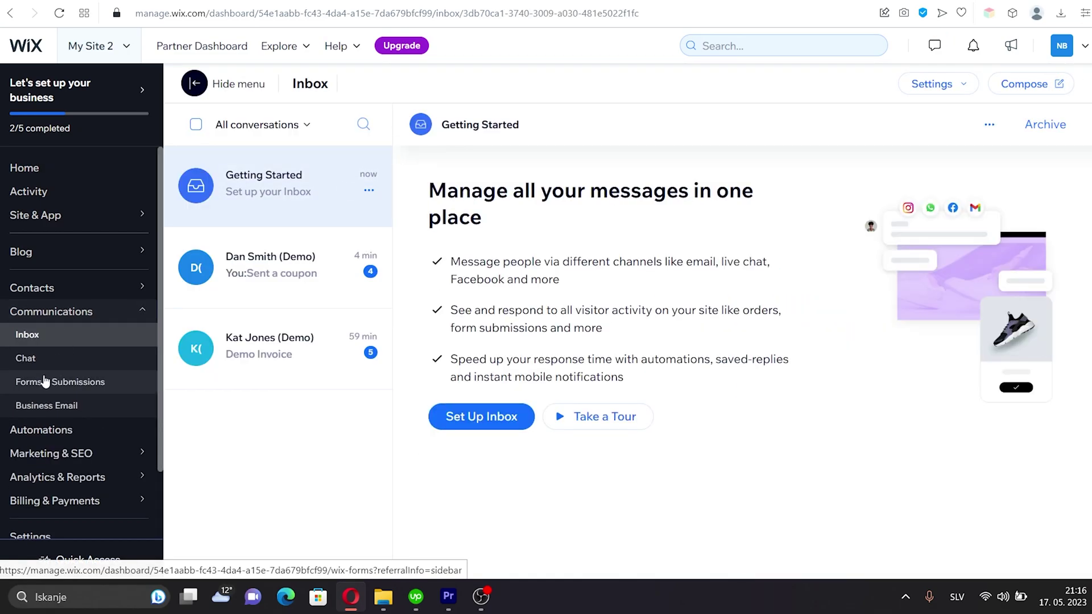
pyautogui.click(58, 382)
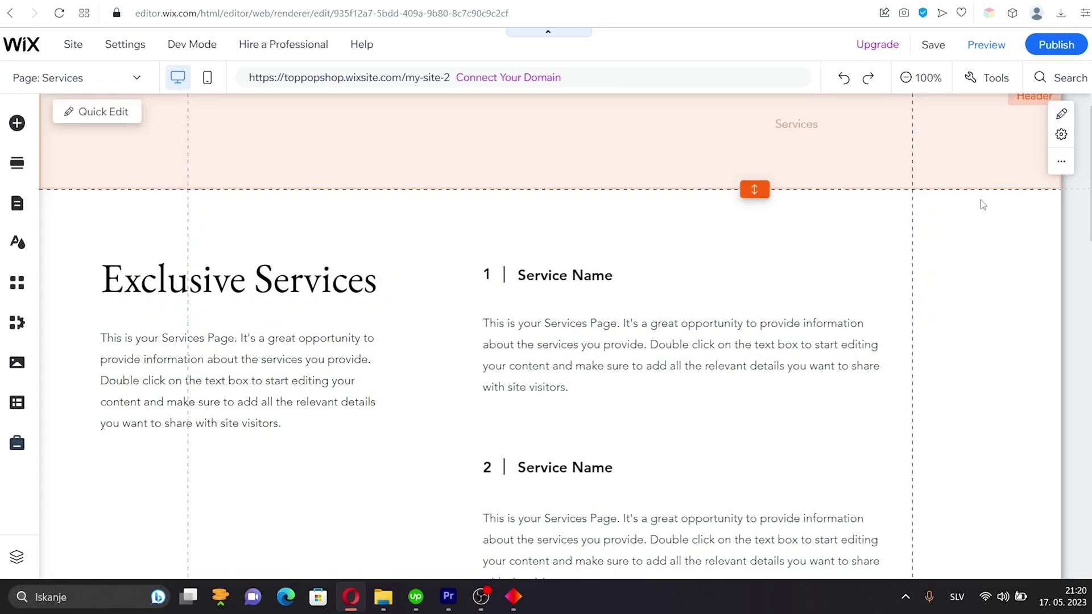
# Make the Get in Touch section taller and shift its strip lower
pyautogui.scroll(-15, 979, 199)
pyautogui.scroll(3, 976, 192)
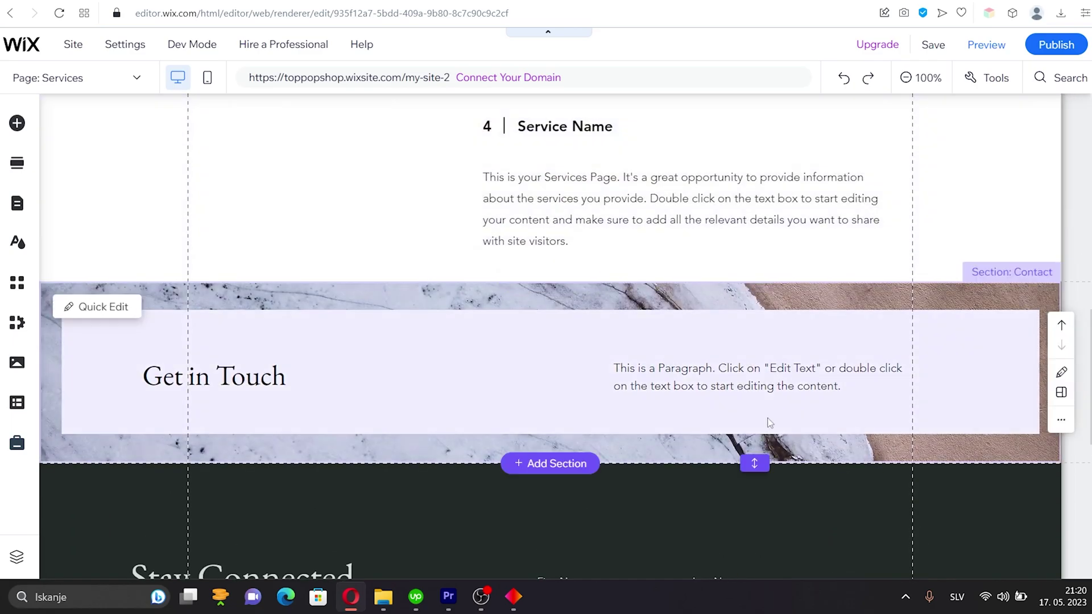
pyautogui.moveTo(737, 531); pyautogui.dragTo(739, 553)
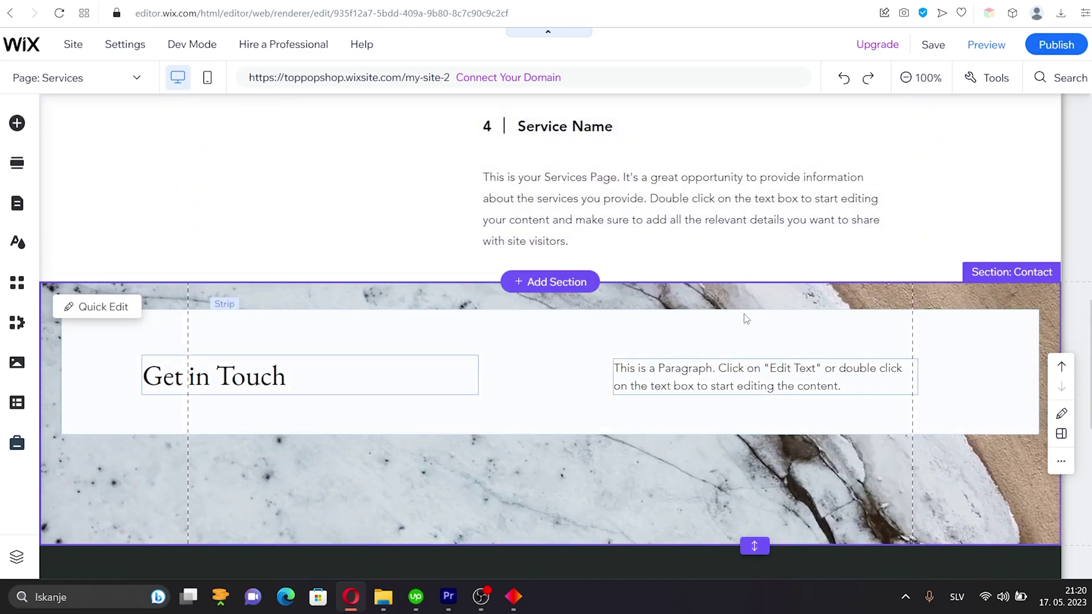
pyautogui.moveTo(744, 314); pyautogui.dragTo(728, 378)
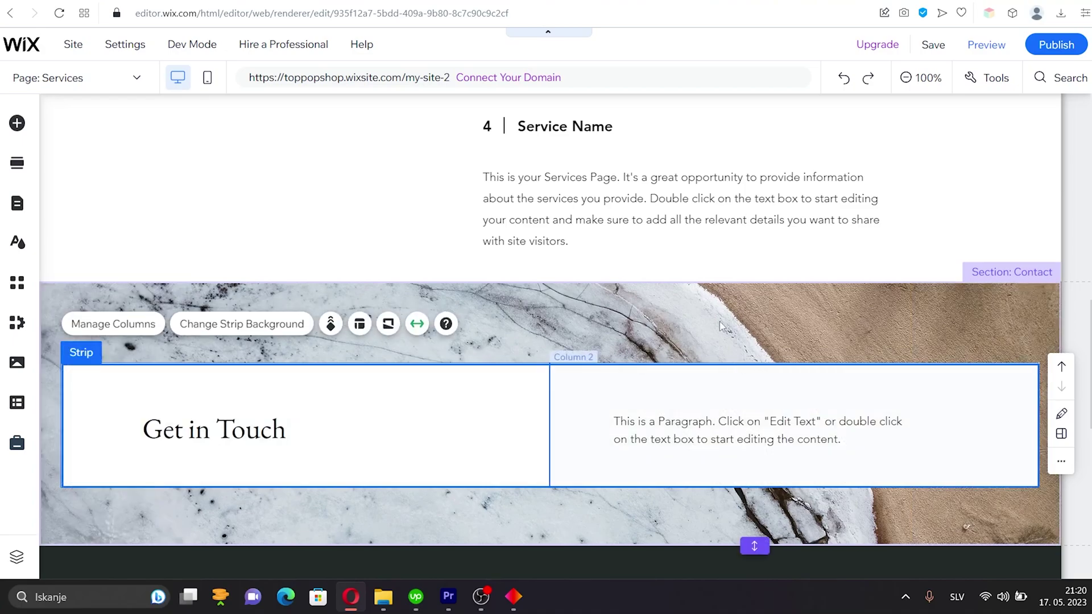
# Set the Art Gallery image as the Get in Touch section background
pyautogui.rightClick(603, 311)
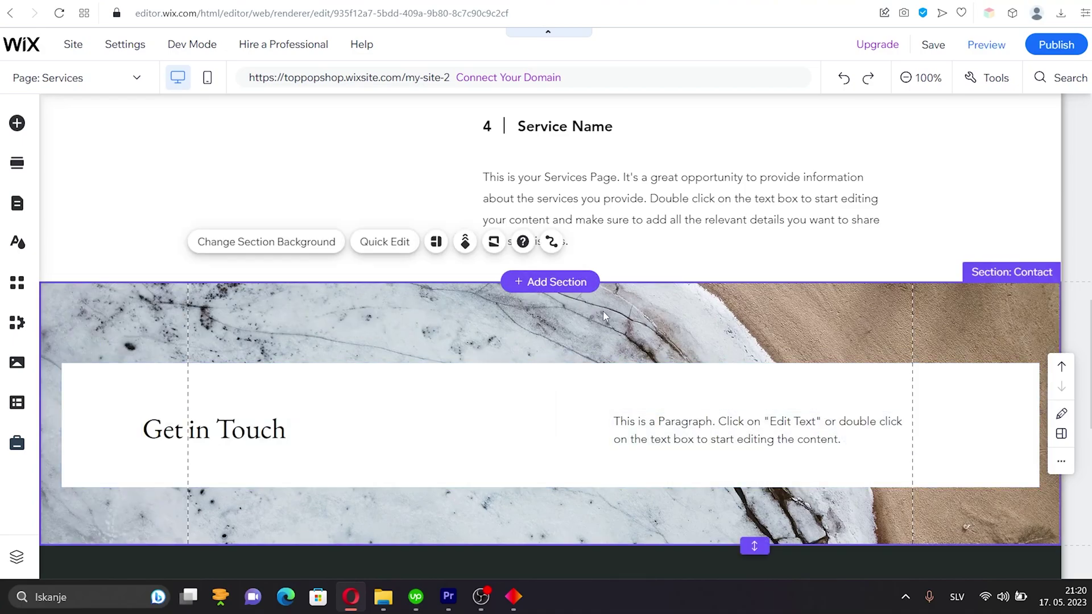
pyautogui.click(235, 244)
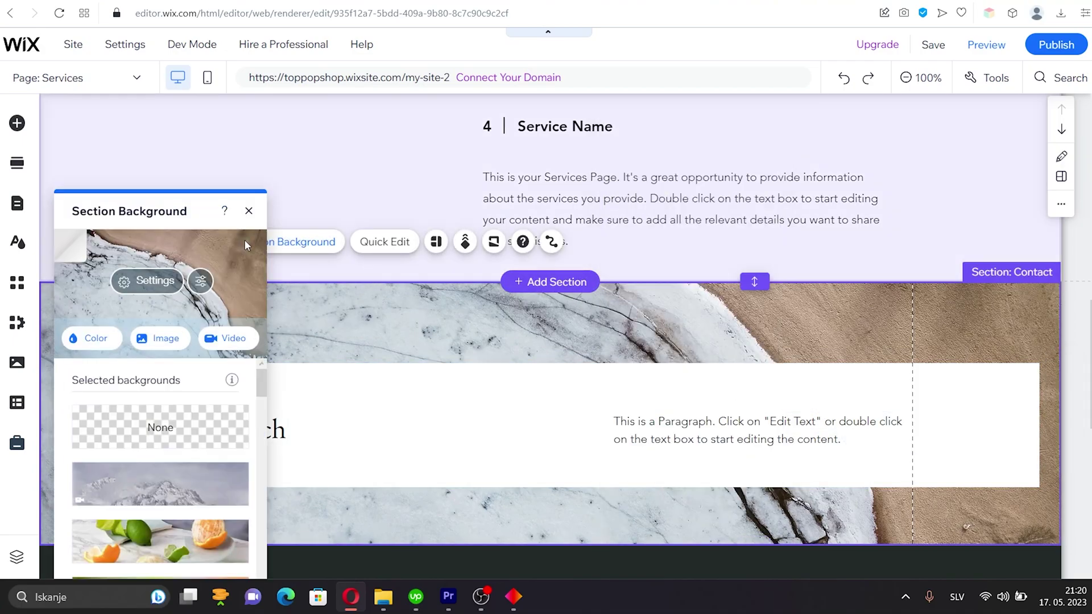
pyautogui.click(166, 337)
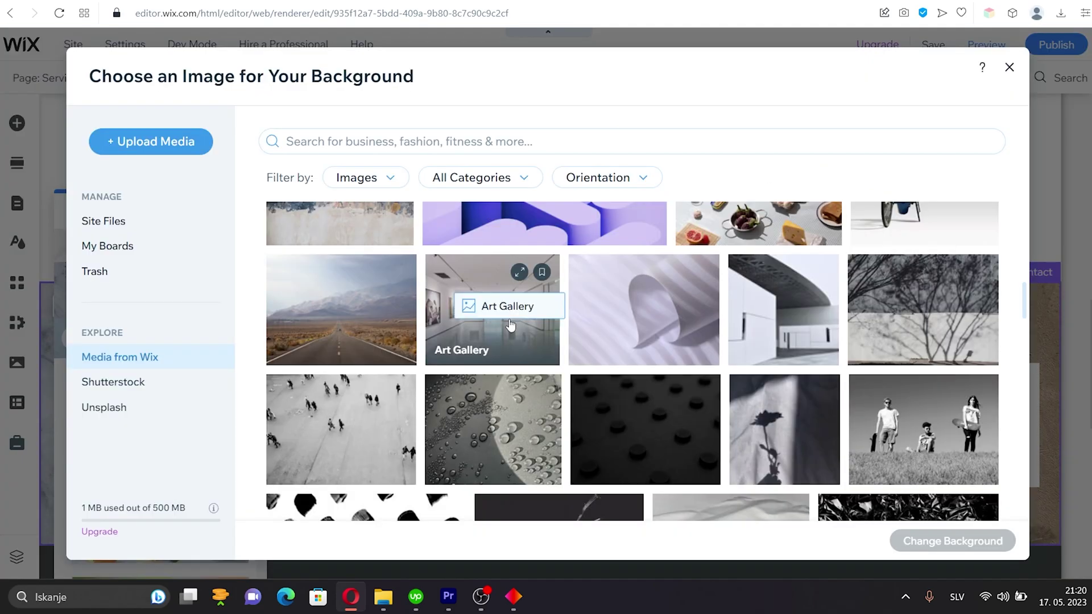
pyautogui.click(511, 322)
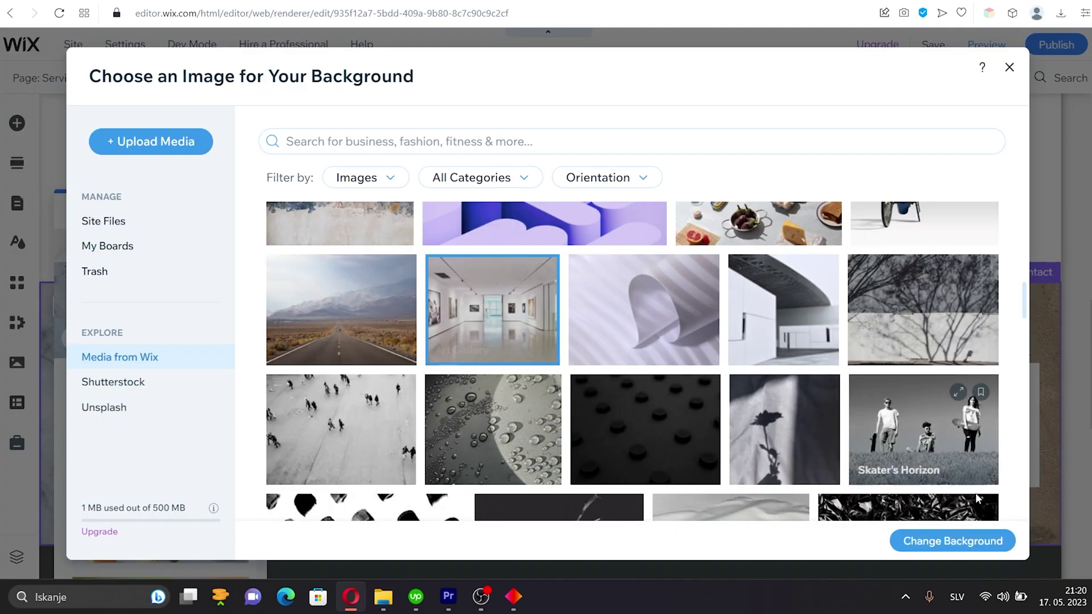
pyautogui.click(978, 542)
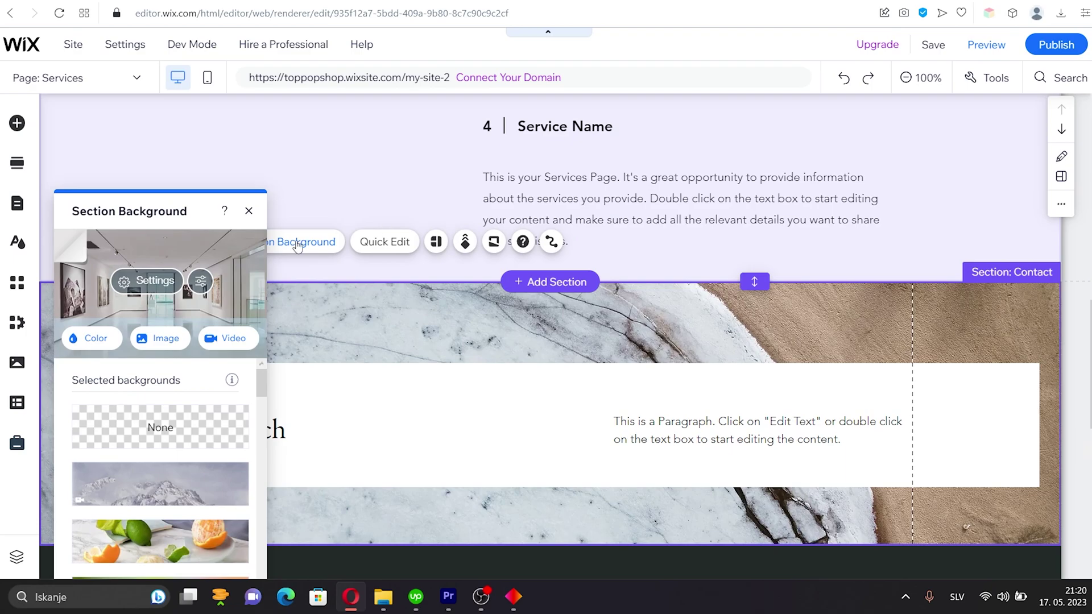
pyautogui.click(249, 211)
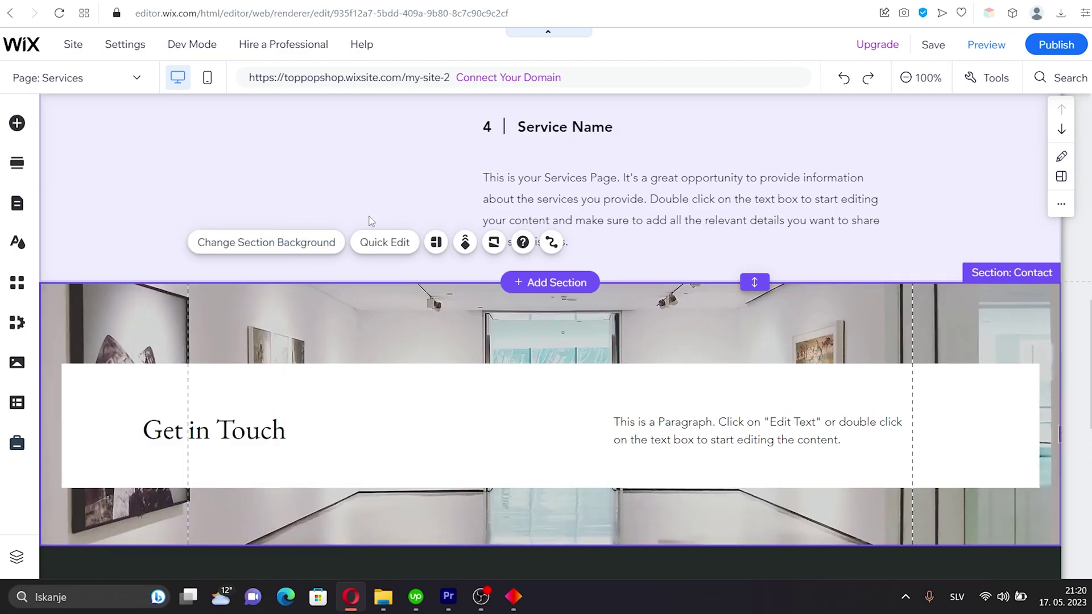
pyautogui.scroll(3, 376, 217)
pyautogui.click(17, 123)
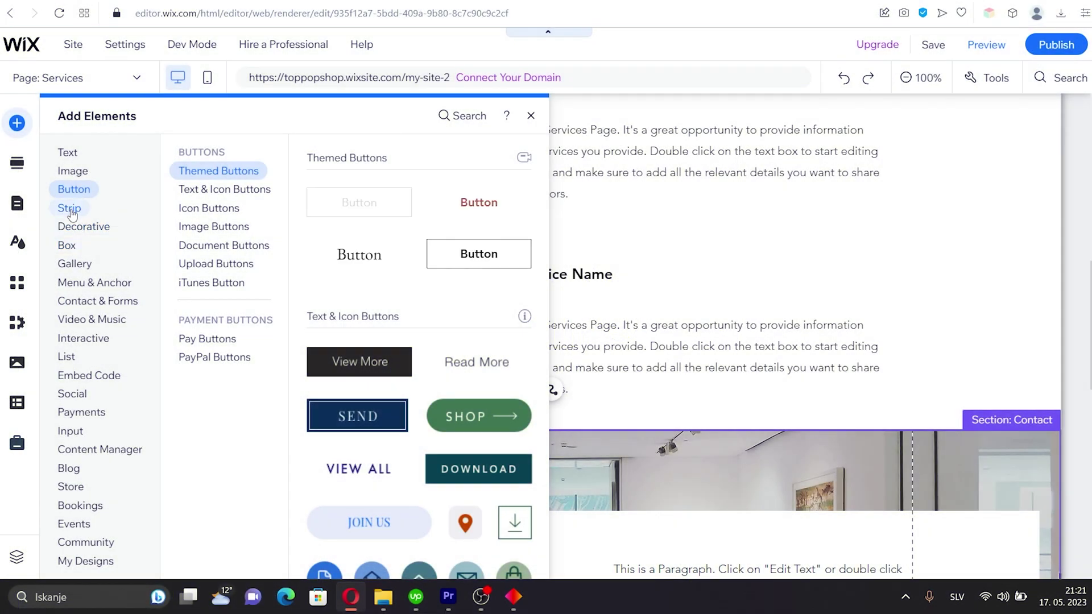
# Add a Testimonials strip design to the Services page
pyautogui.click(69, 209)
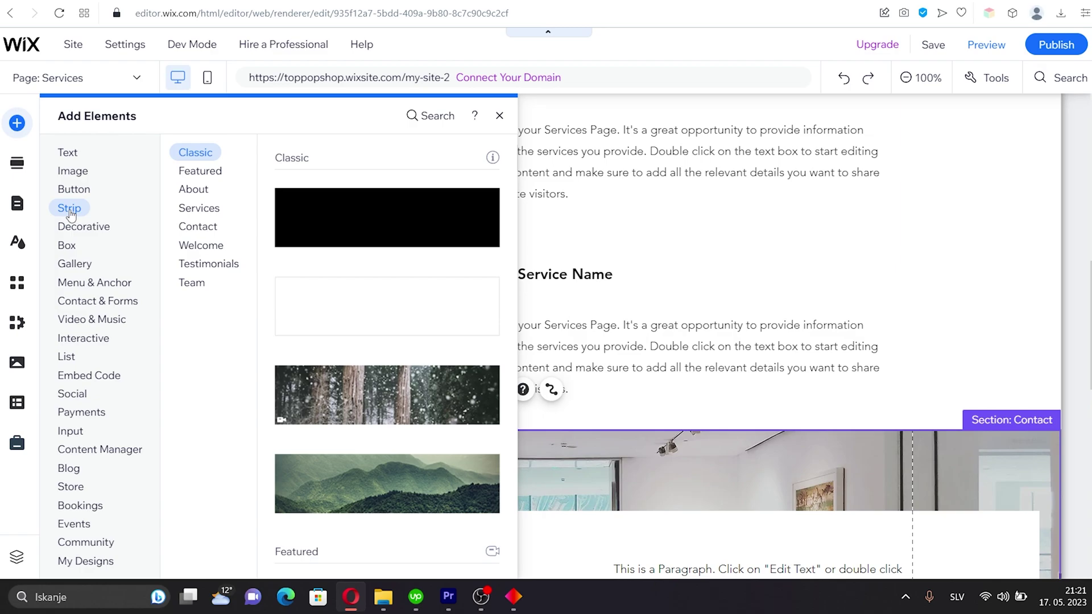
pyautogui.click(208, 266)
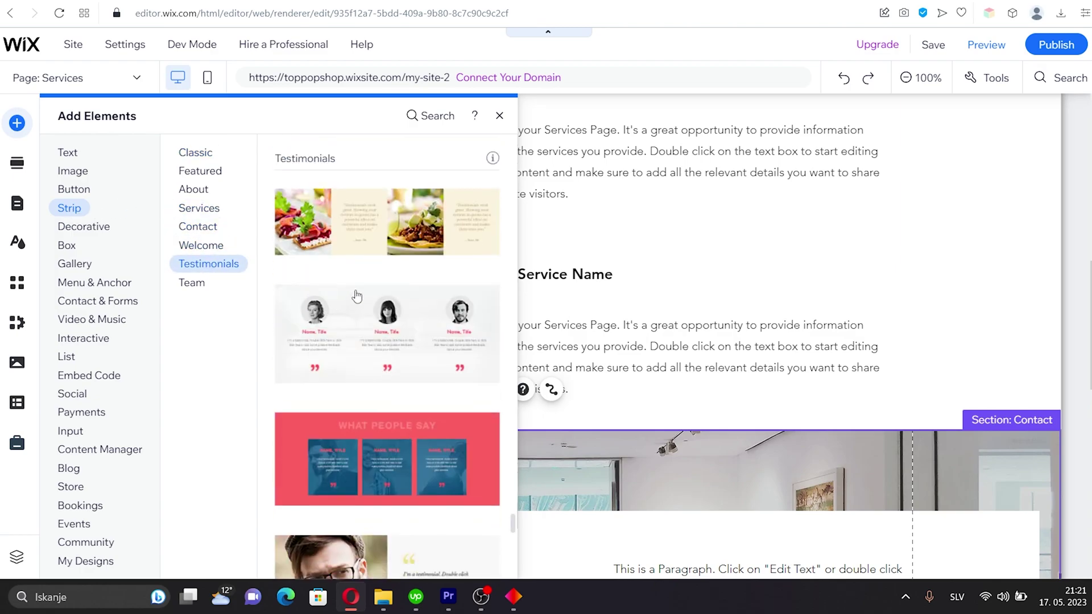
pyautogui.click(357, 295)
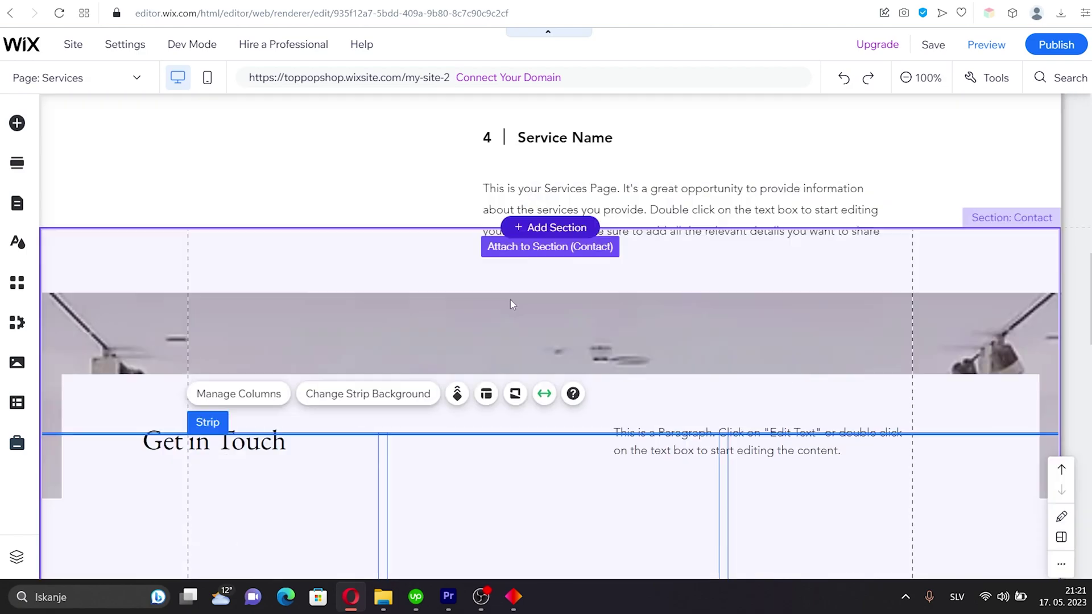
# Move the testimonials strip above Get in Touch and replace the first 'Name, Title' with a person's name
pyautogui.scroll(4, 690, 366)
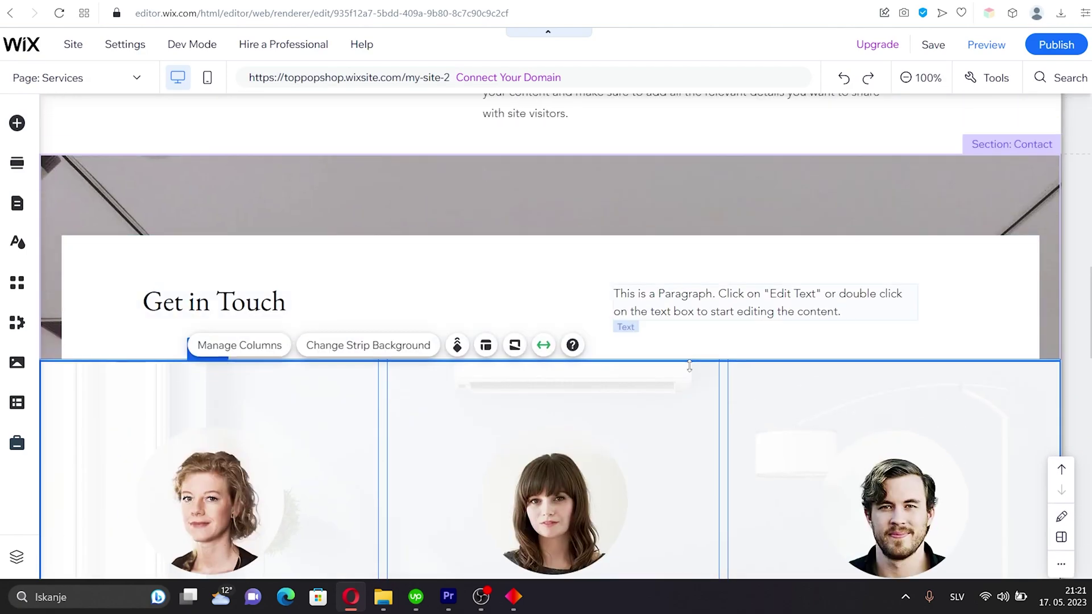
pyautogui.moveTo(689, 366); pyautogui.dragTo(698, 205)
pyautogui.doubleClick(244, 377)
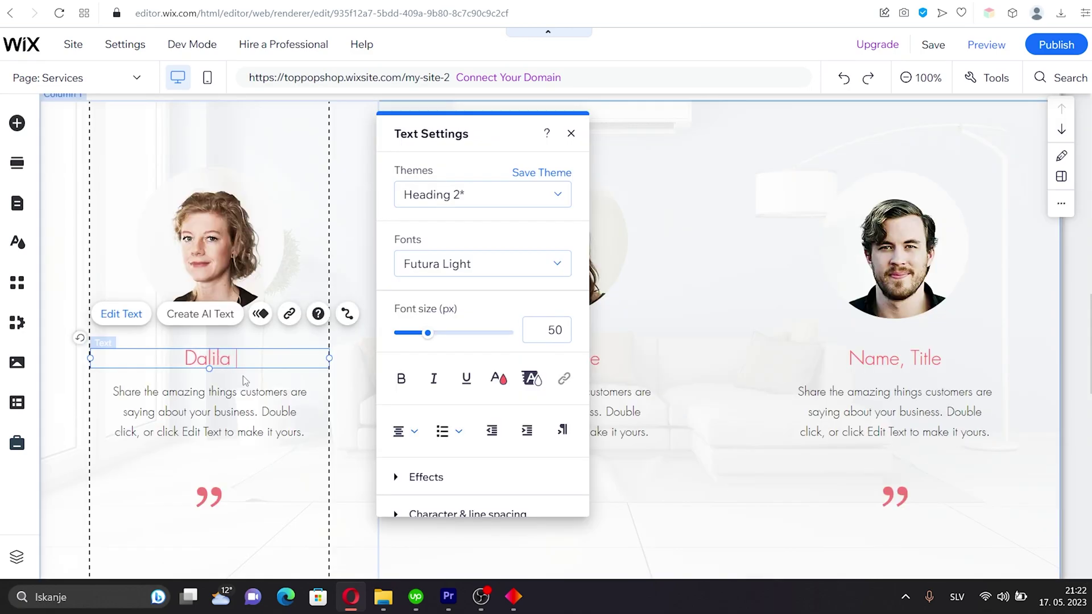
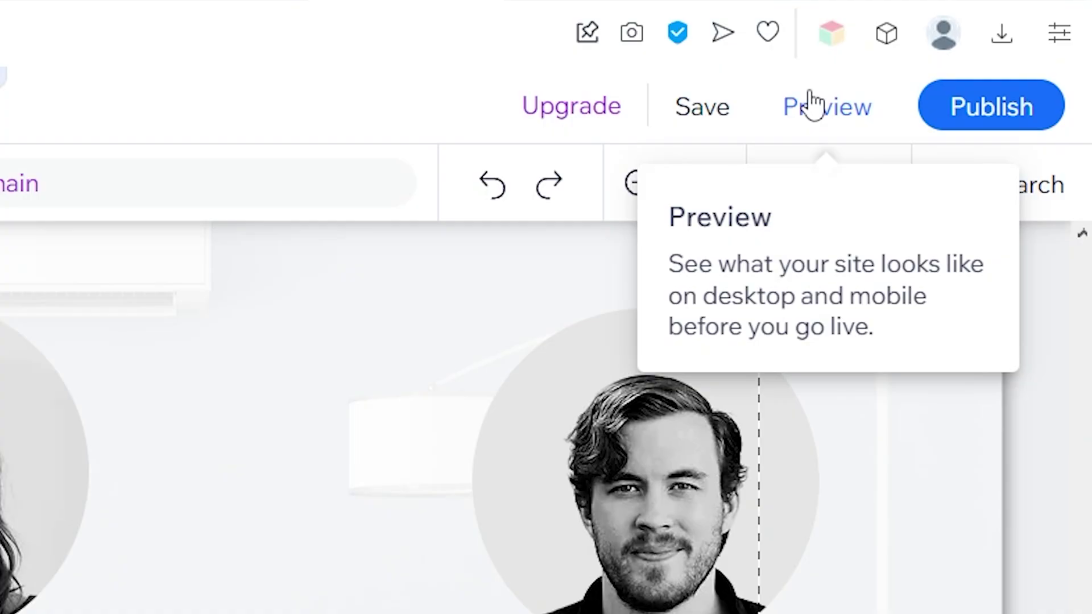
pyautogui.click(812, 103)
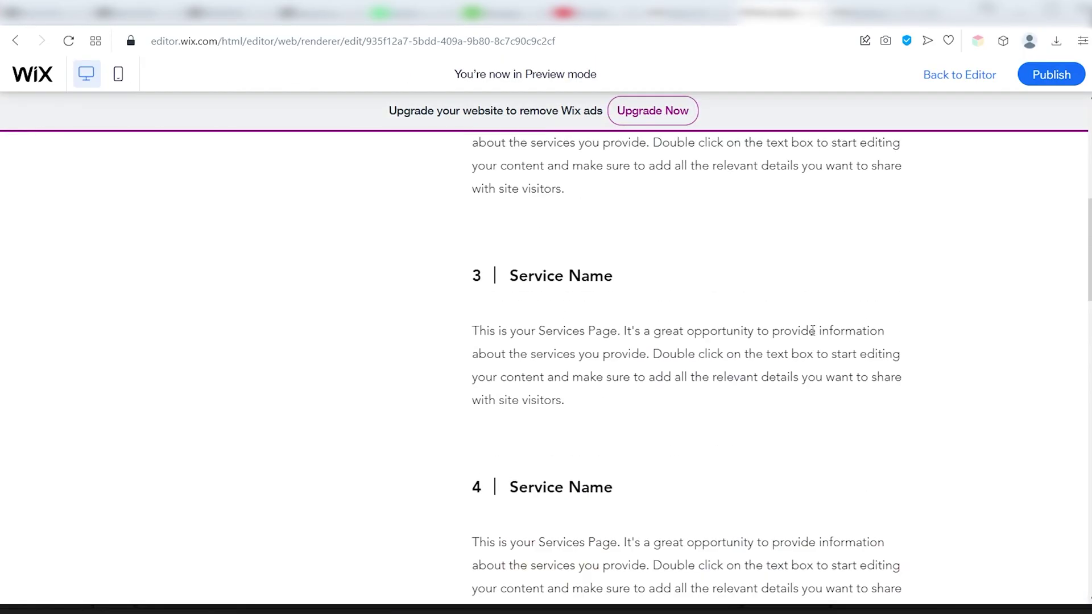
# Check the site in mobile preview, then go back to the editor
pyautogui.scroll(8, 790, 317)
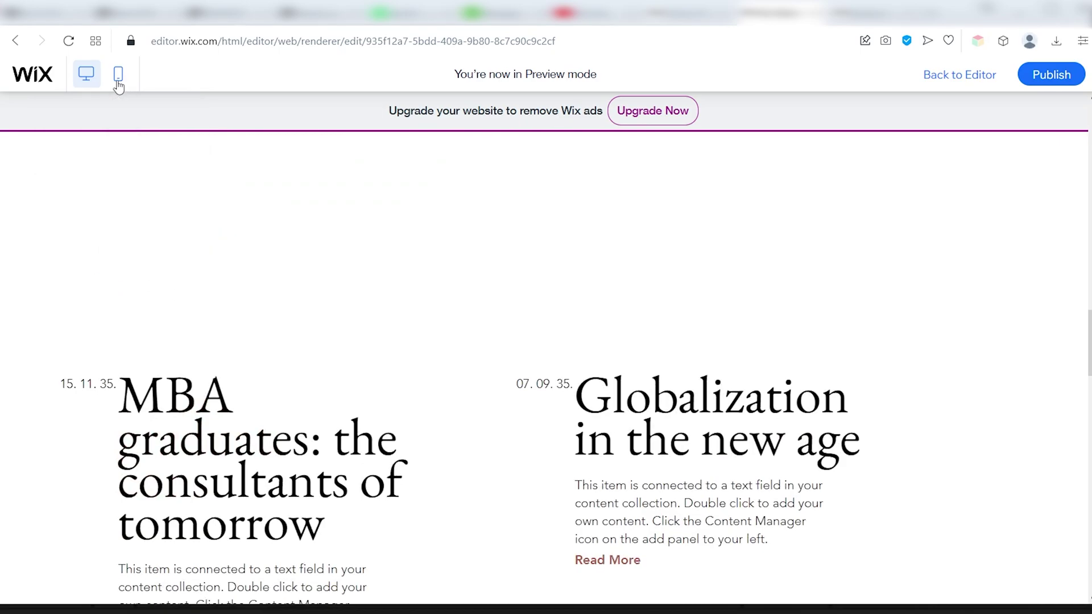
pyautogui.click(119, 84)
pyautogui.scroll(-15, 410, 210)
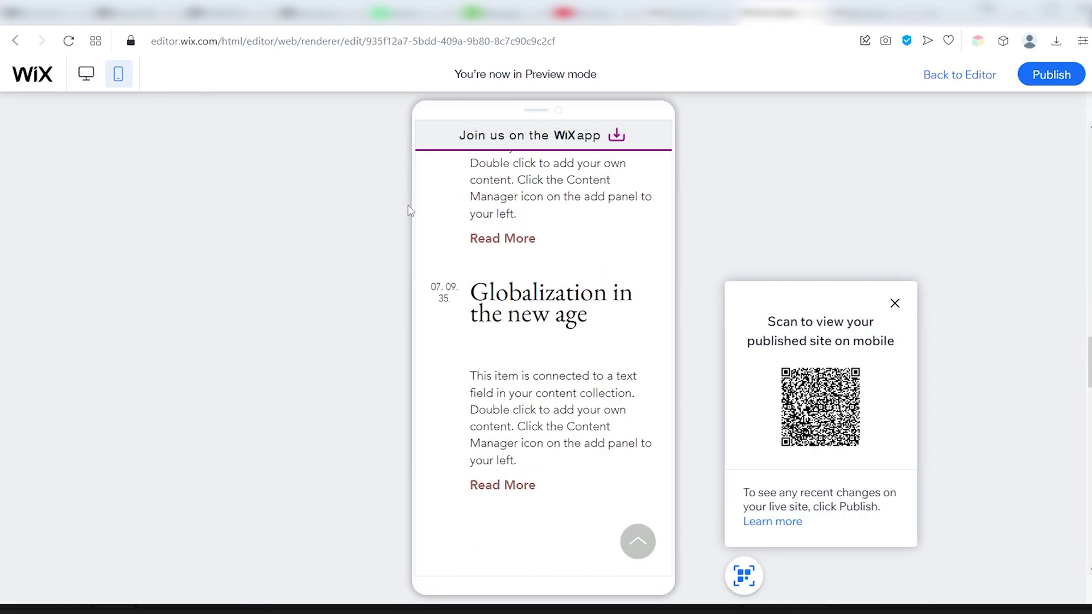
pyautogui.scroll(-3, 300, 291)
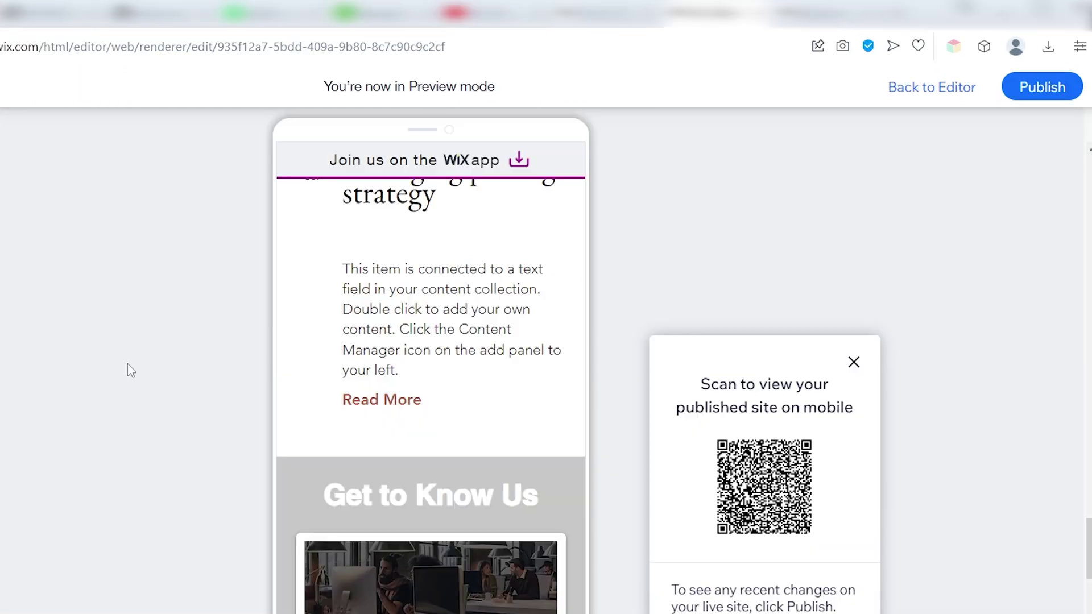
pyautogui.click(960, 74)
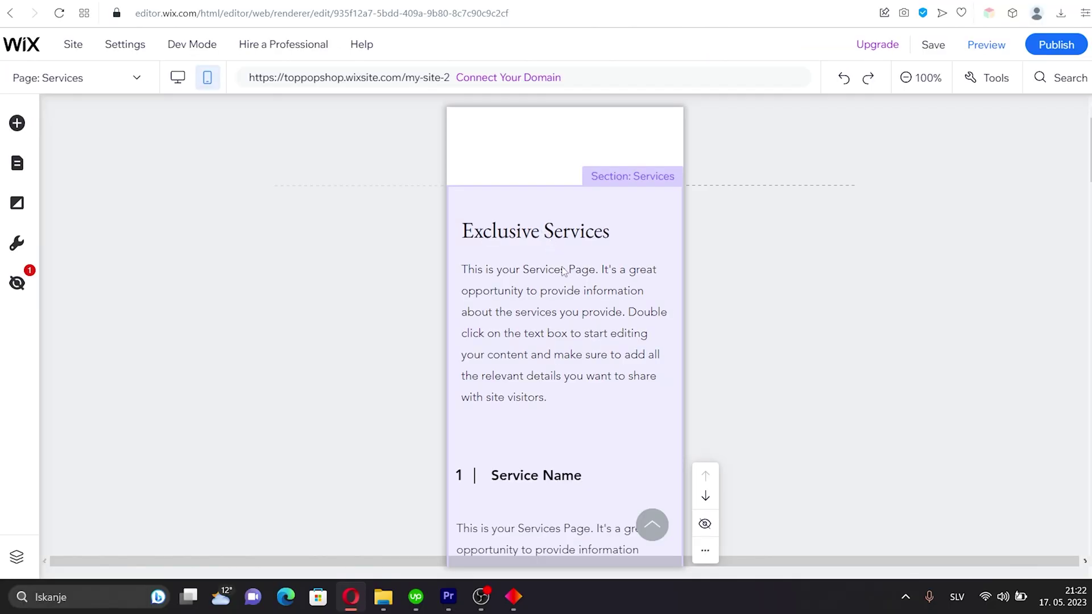
# Make the Services page header taller in the mobile layout
pyautogui.click(569, 271)
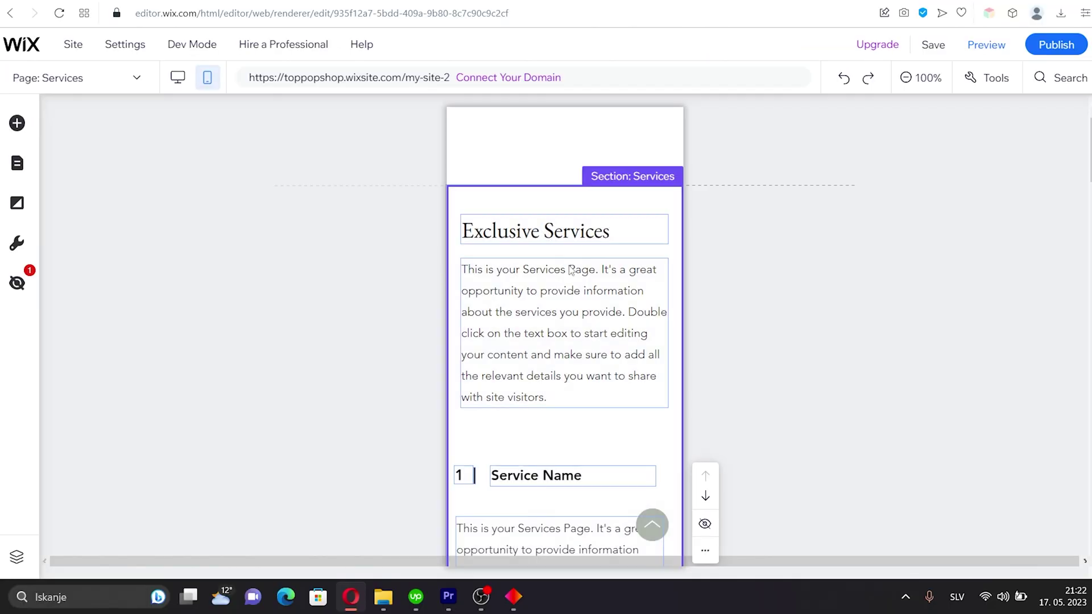
pyautogui.click(565, 181)
pyautogui.moveTo(565, 183); pyautogui.dragTo(565, 211)
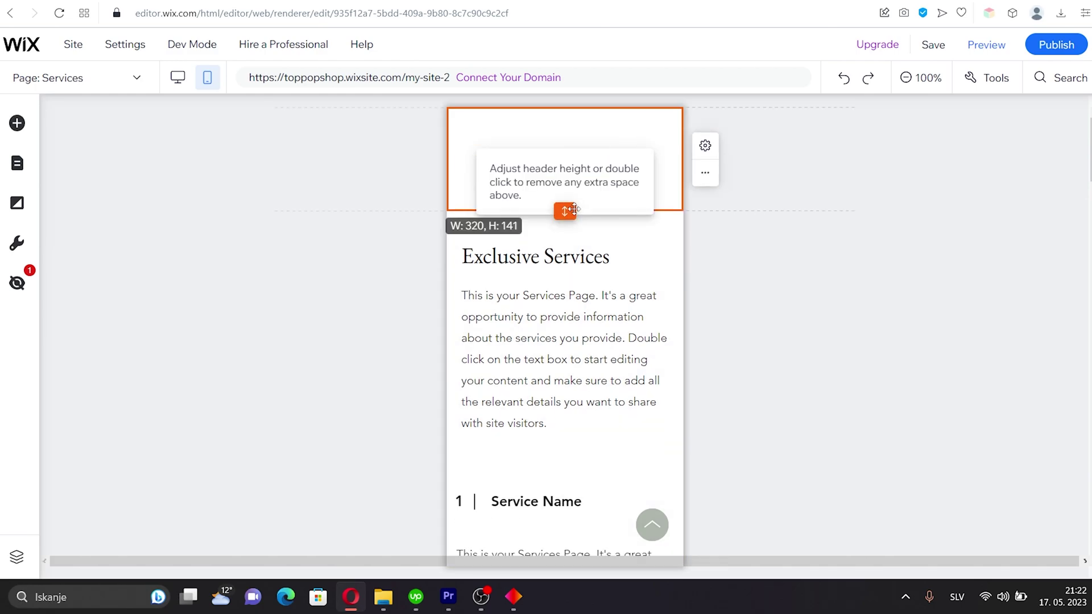
# Reduce the Services intro paragraph's mobile font size by several steps
pyautogui.scroll(-2, 586, 238)
pyautogui.scroll(-1, 586, 238)
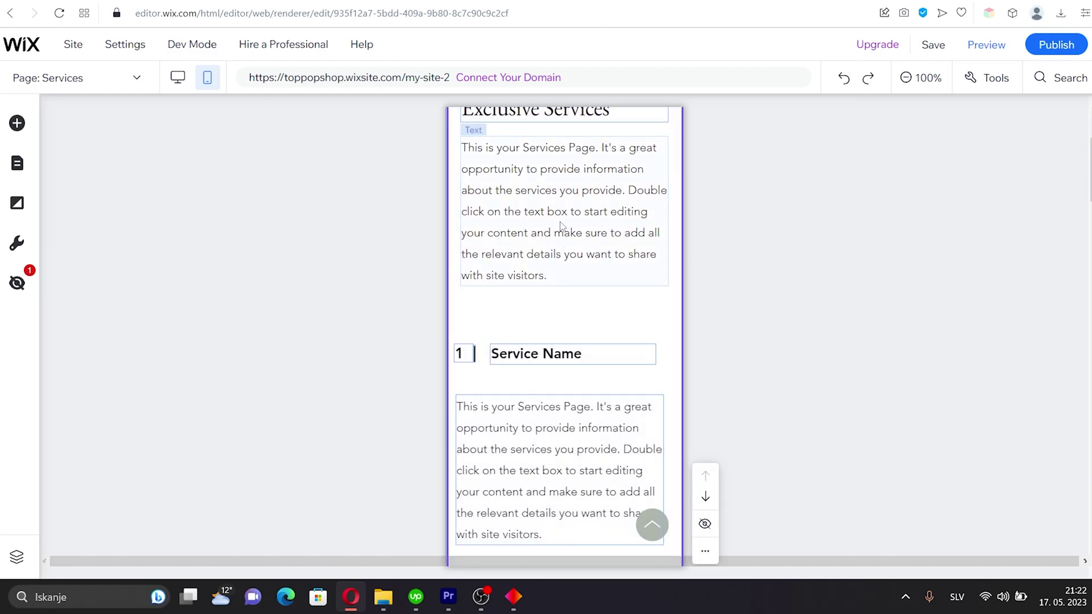
pyautogui.click(563, 228)
pyautogui.click(498, 321)
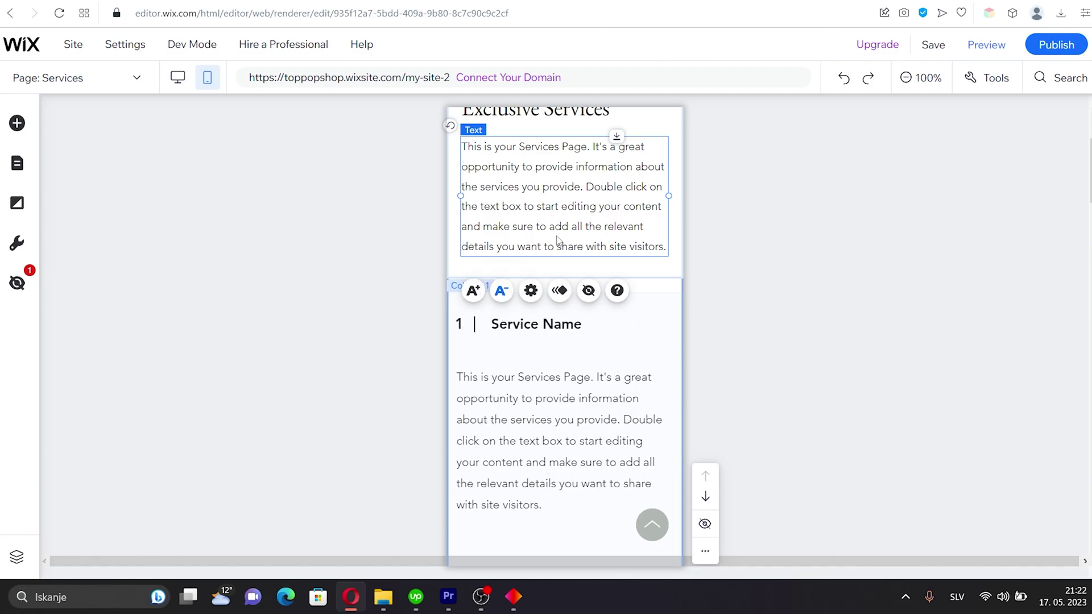
pyautogui.scroll(3, 544, 259)
pyautogui.click(541, 257)
pyautogui.click(499, 249)
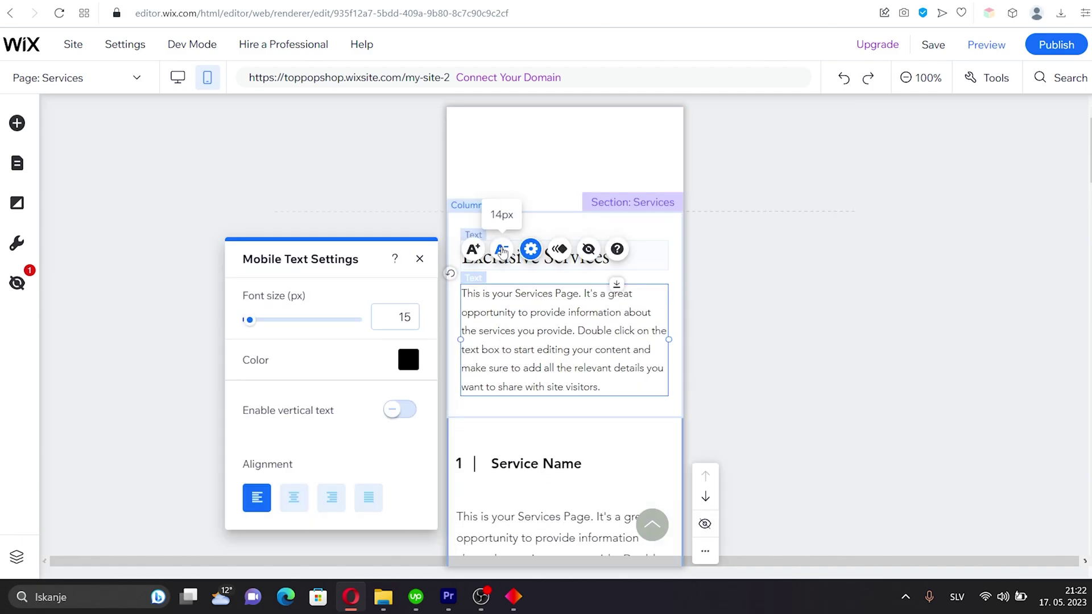
pyautogui.click(500, 249)
# Shrink the Service Name heading and service description text on mobile
pyautogui.click(547, 467)
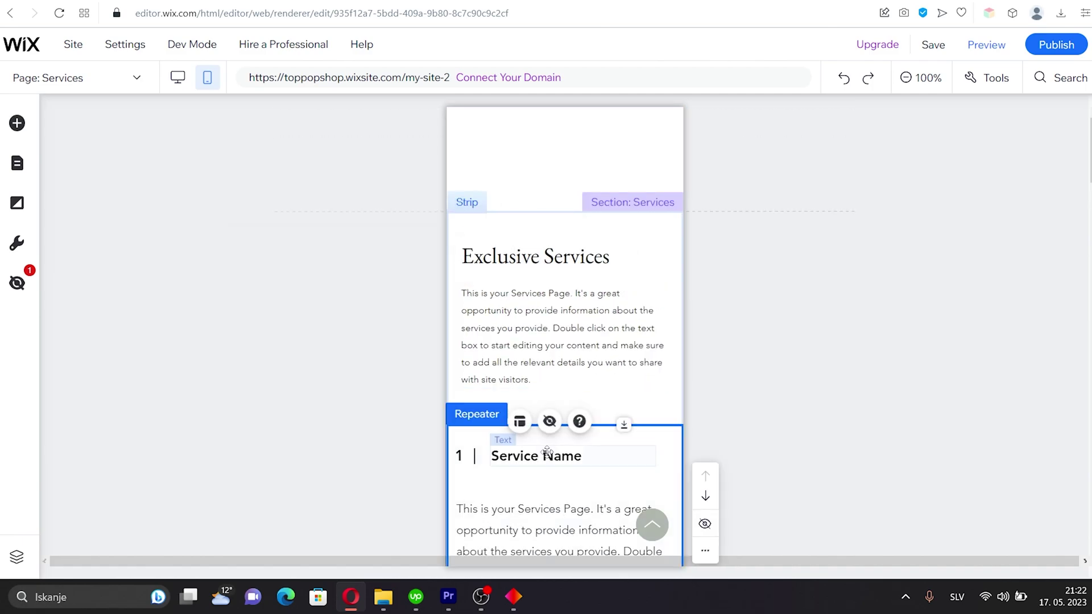
pyautogui.click(508, 461)
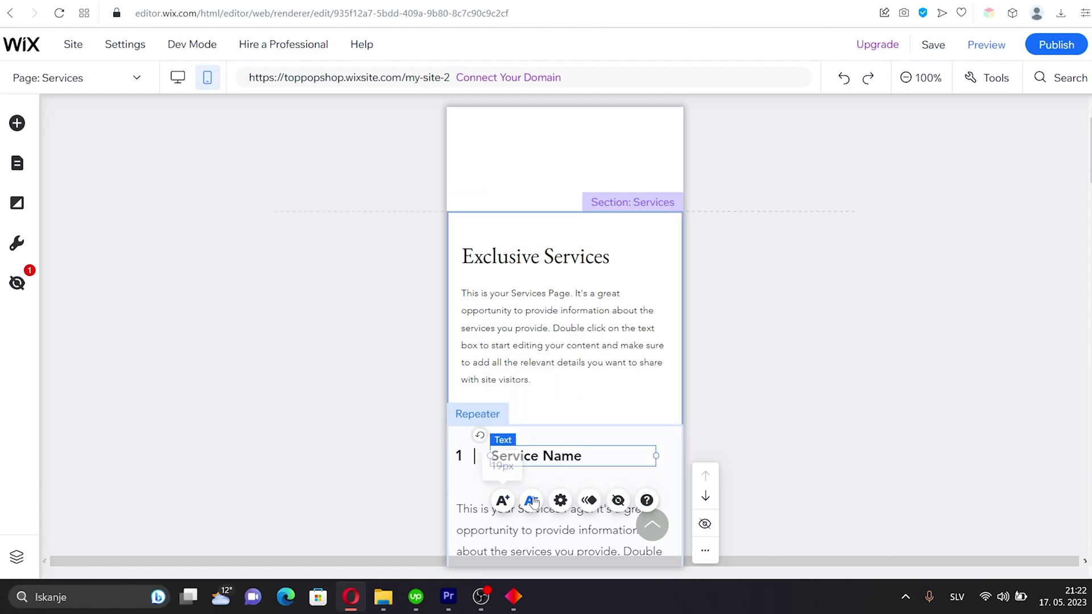
pyautogui.click(530, 501)
pyautogui.click(488, 526)
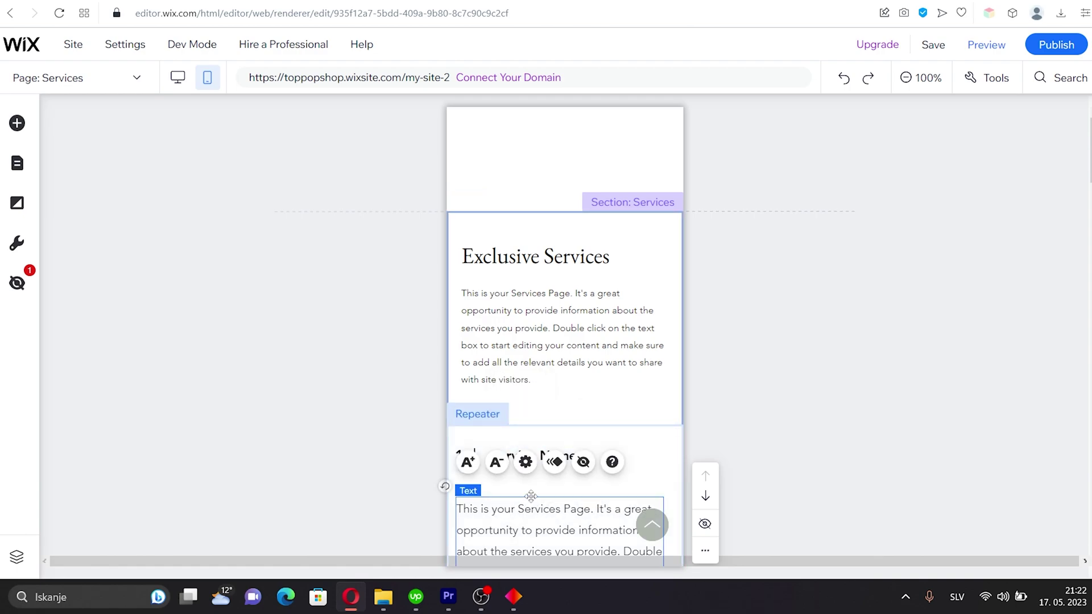
pyautogui.click(504, 463)
pyautogui.click(504, 462)
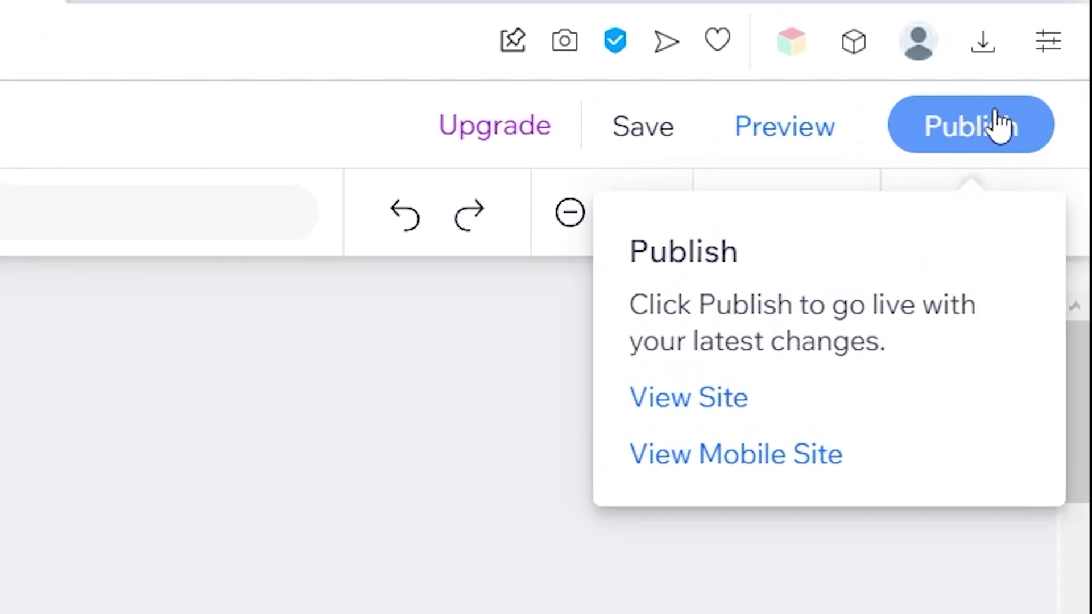
# Republish the site live with the latest mobile and Services changes
pyautogui.click(1052, 50)
pyautogui.click(975, 139)
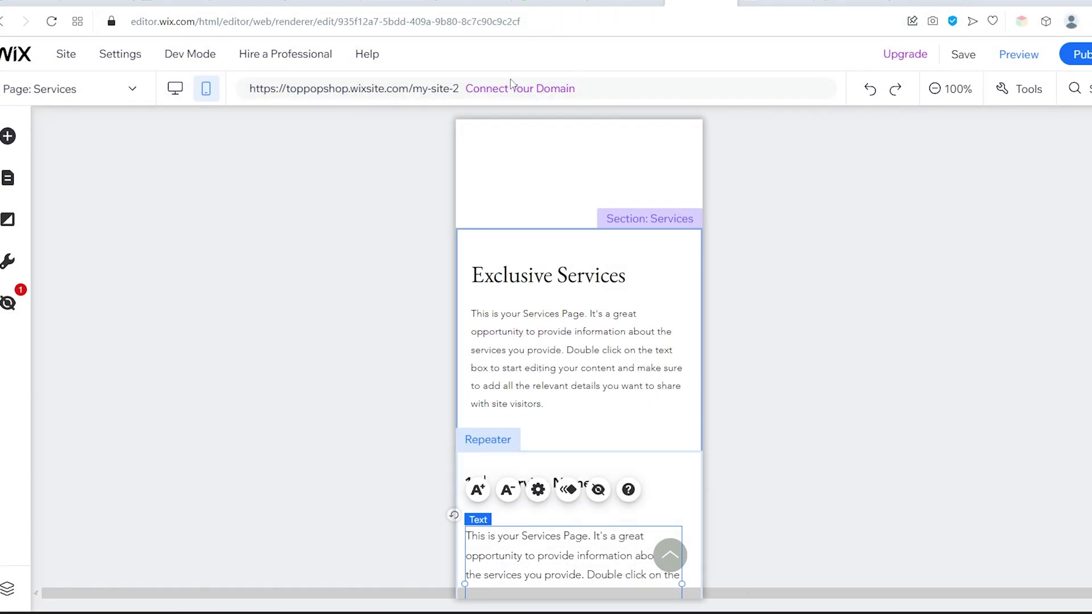
# From Connect Your Domain, choose Get a new domain name to view Premium plans
pyautogui.moveTo(512, 96)
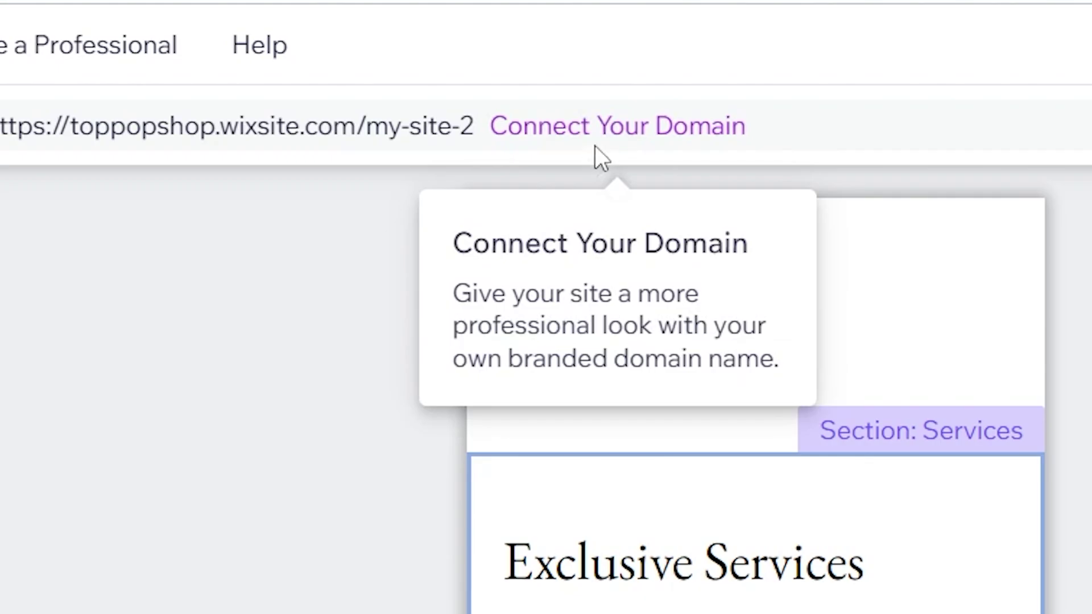
pyautogui.click(613, 129)
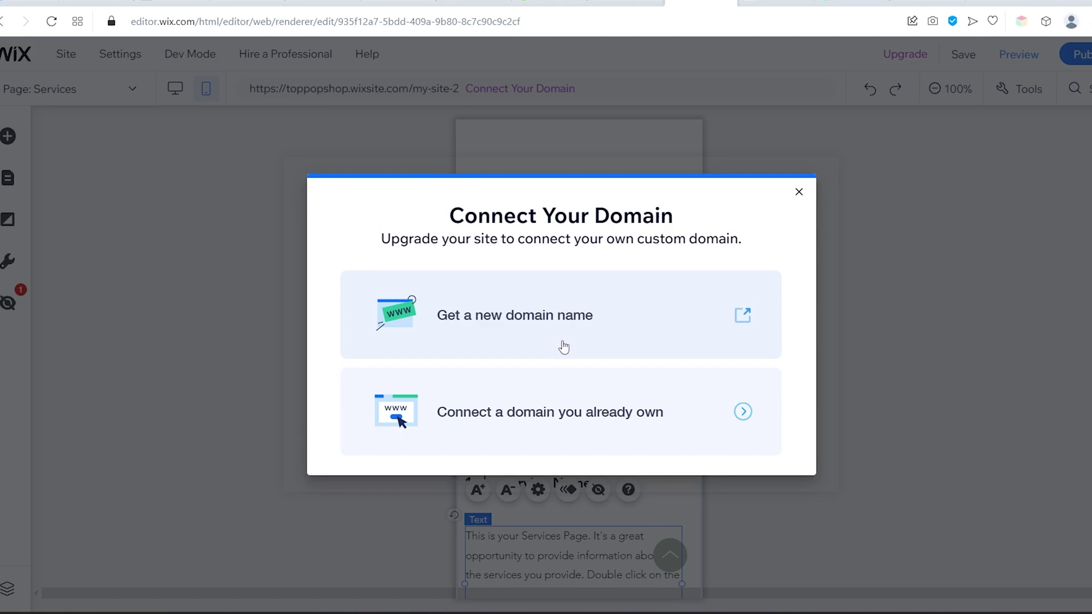
pyautogui.click(563, 350)
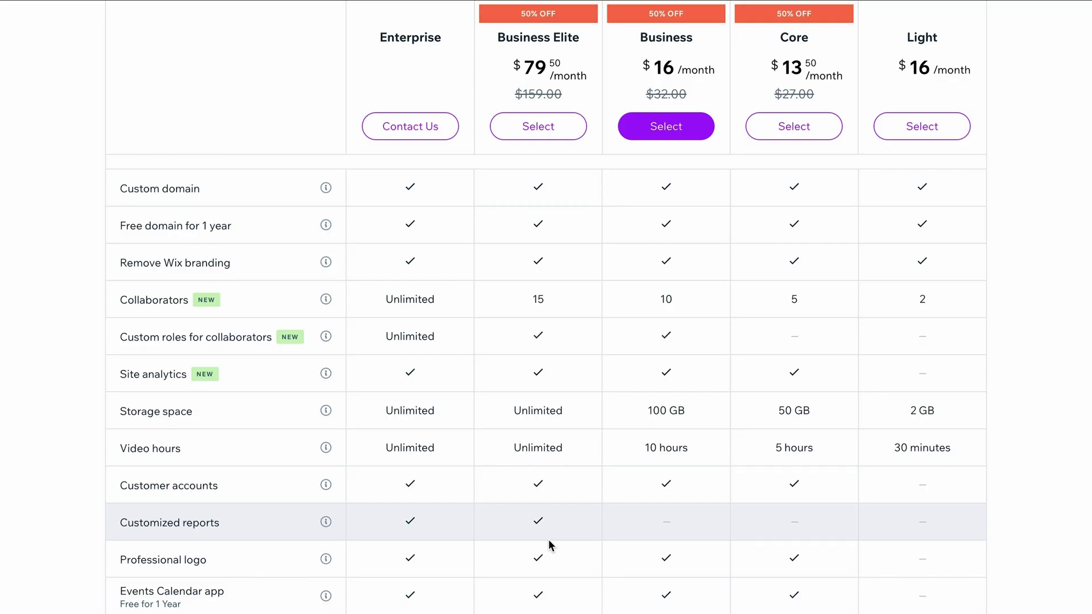
pyautogui.scroll(-2, 550, 545)
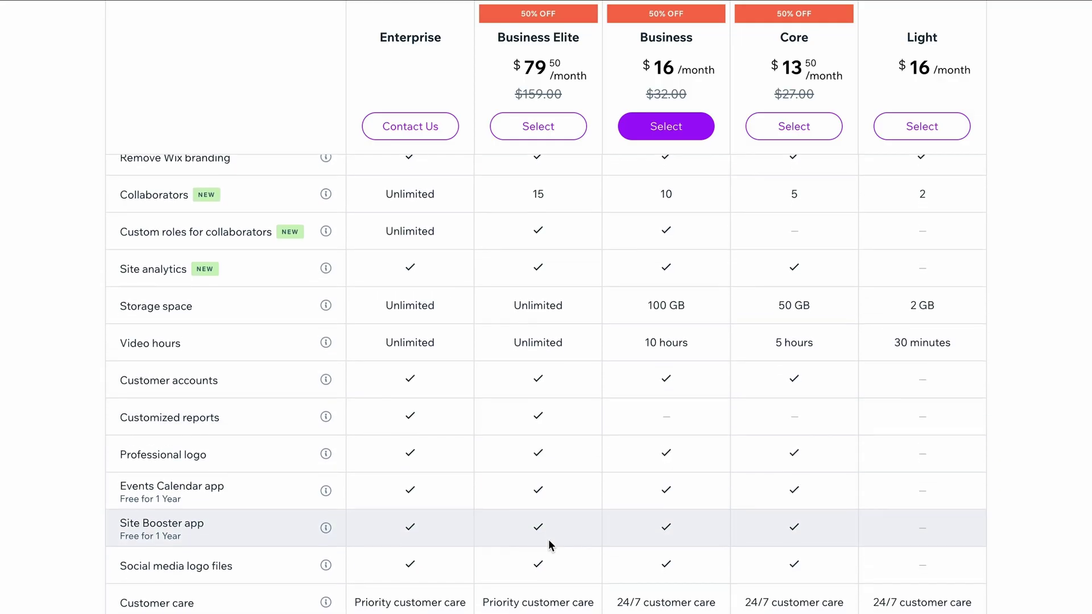
pyautogui.scroll(-2, 549, 543)
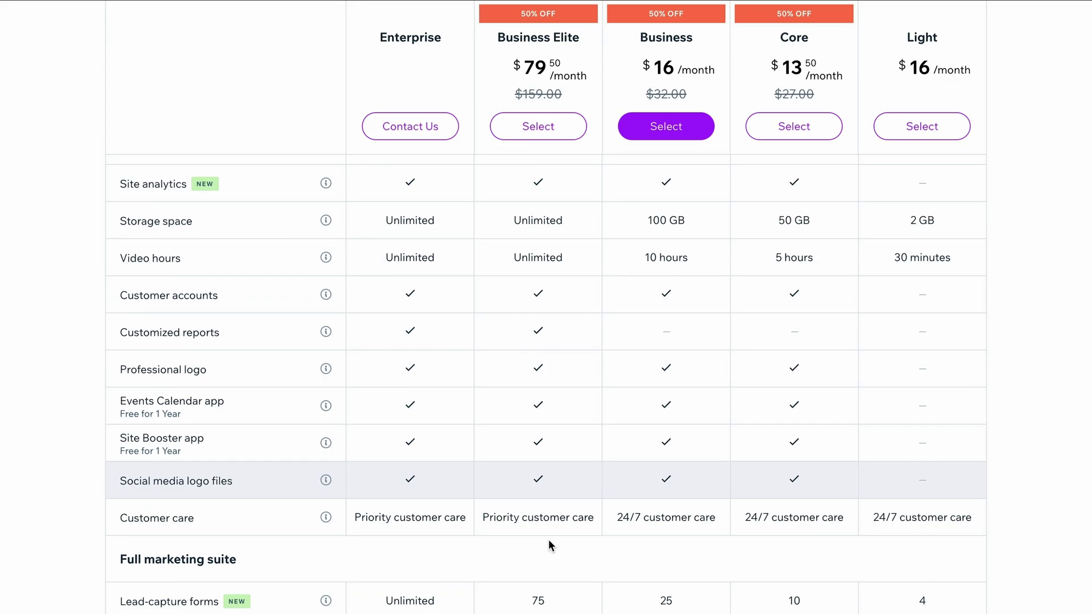